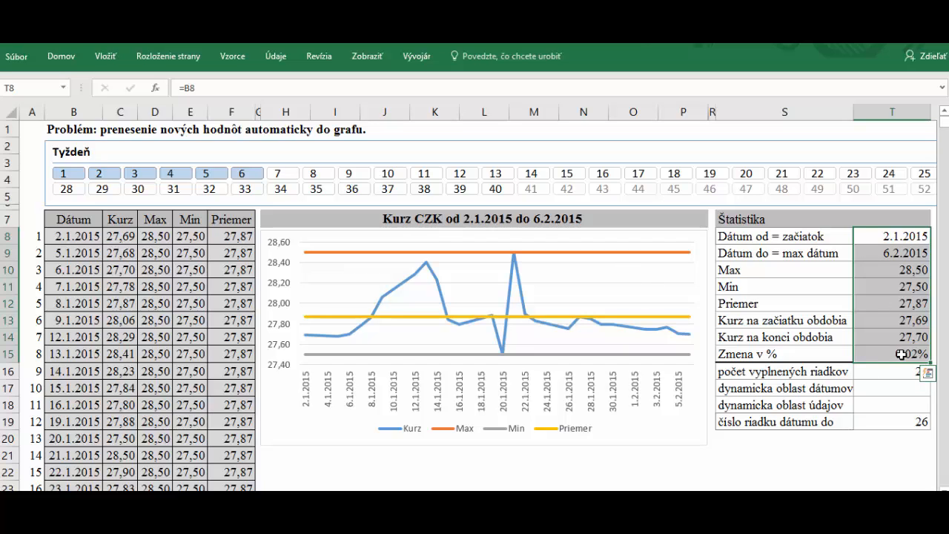
Add weeks 7, 8 and 9 to the Týždeň slicer selection
{"action": "left_click", "coordinate": [288, 176], "text": "ctrl"}
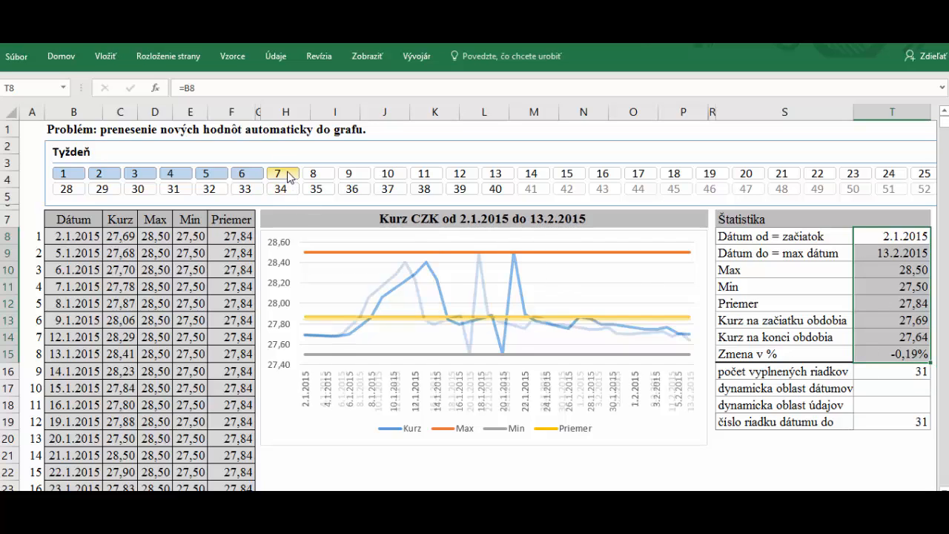
{"action": "left_click", "coordinate": [312, 176], "text": "ctrl"}
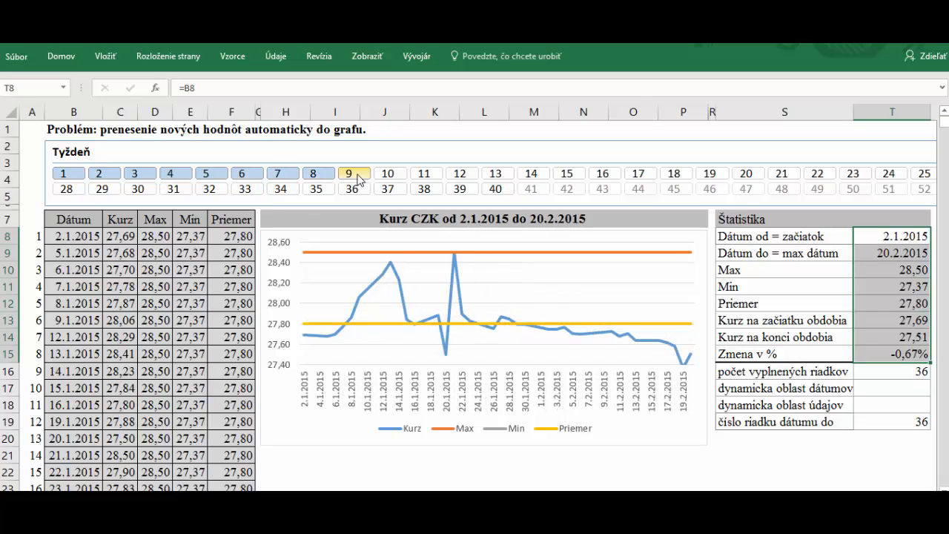
{"action": "left_click", "coordinate": [357, 177], "text": "ctrl"}
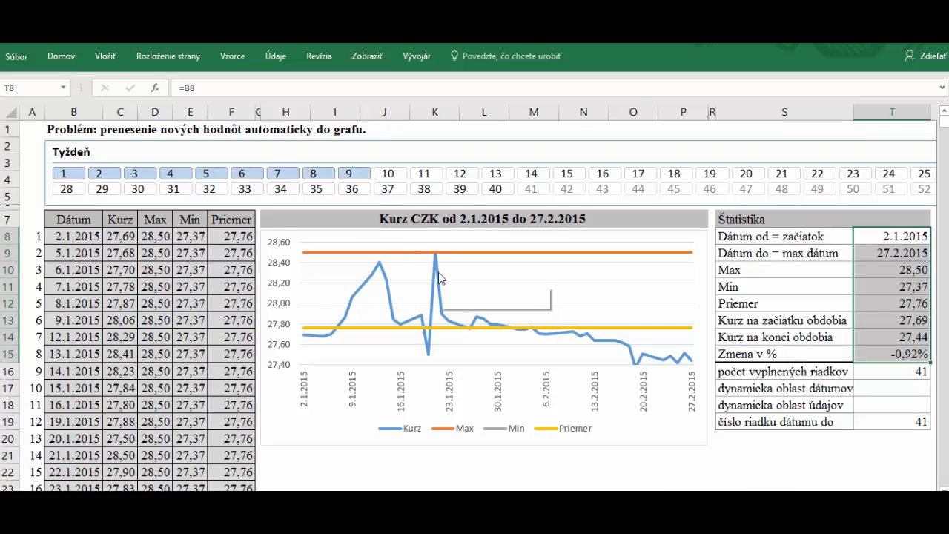
{"action": "mouse_move", "coordinate": [439, 277]}
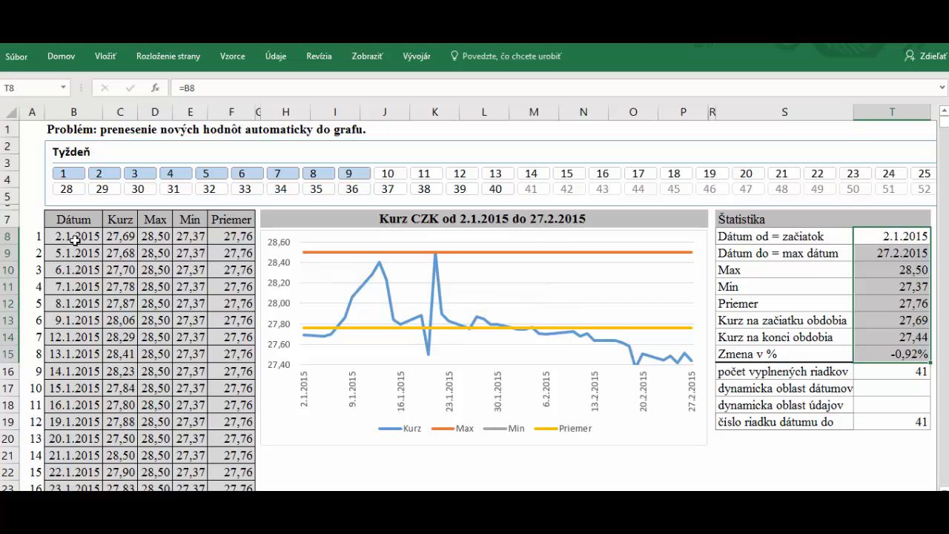
Deselect weeks 9 down to 4 in the Týždeň slicer, then switch to the last-days sheet
{"action": "left_click_drag", "start_coordinate": [74, 239], "coordinate": [232, 301]}
{"action": "left_click_drag", "start_coordinate": [65, 237], "coordinate": [229, 335]}
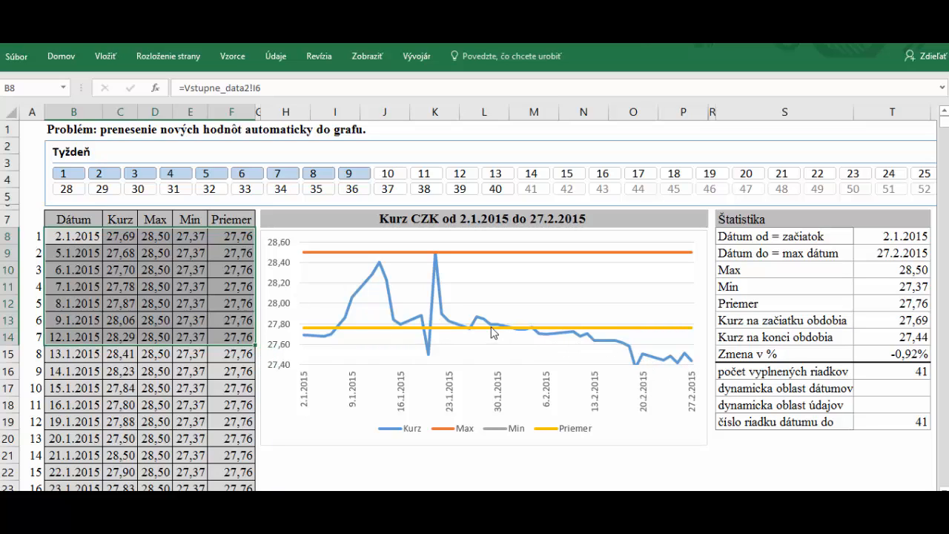
{"action": "left_click", "coordinate": [349, 175]}
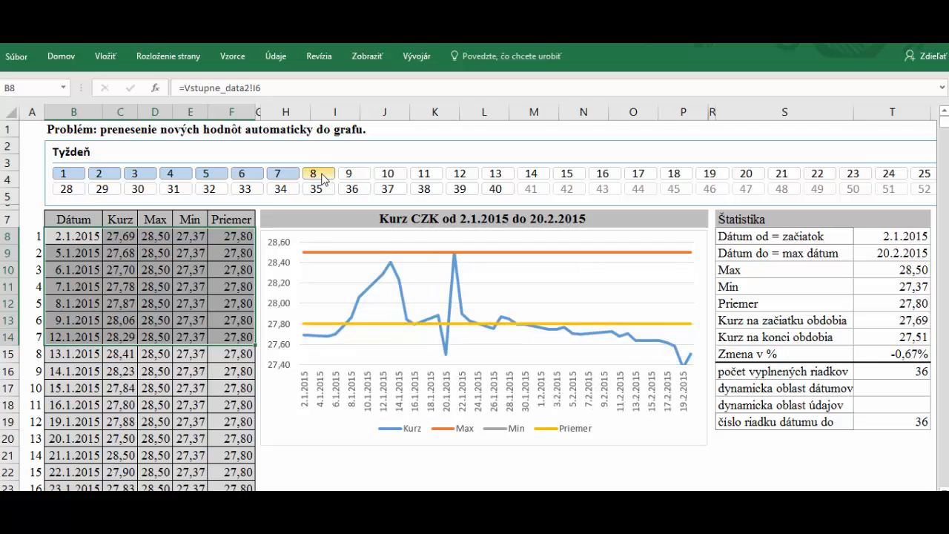
{"action": "left_click", "coordinate": [322, 177]}
{"action": "left_click", "coordinate": [283, 177]}
{"action": "left_click", "coordinate": [243, 177]}
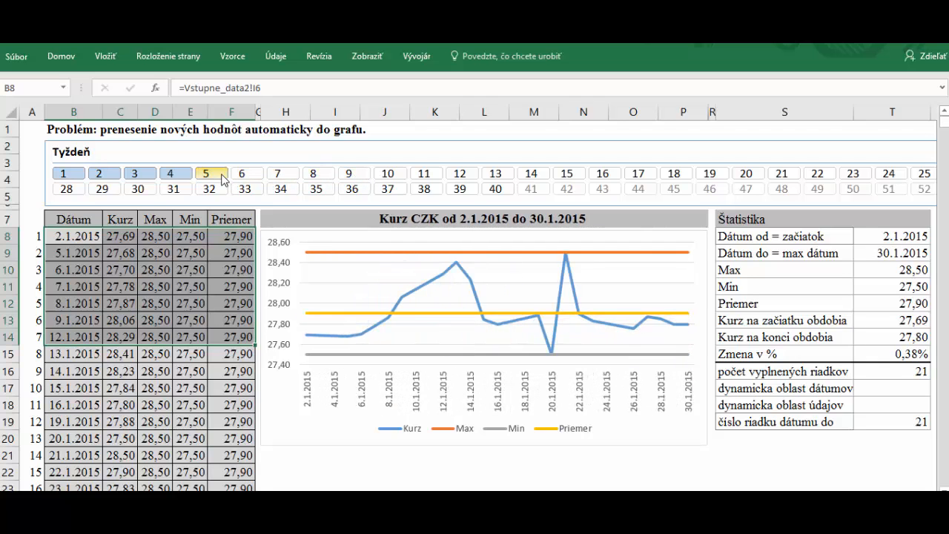
{"action": "left_click", "coordinate": [222, 176]}
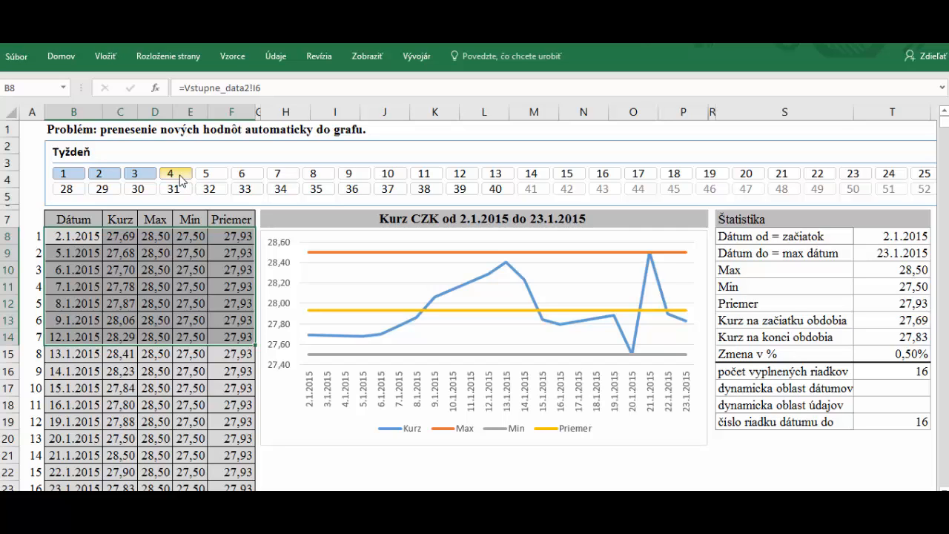
{"action": "left_click", "coordinate": [184, 181]}
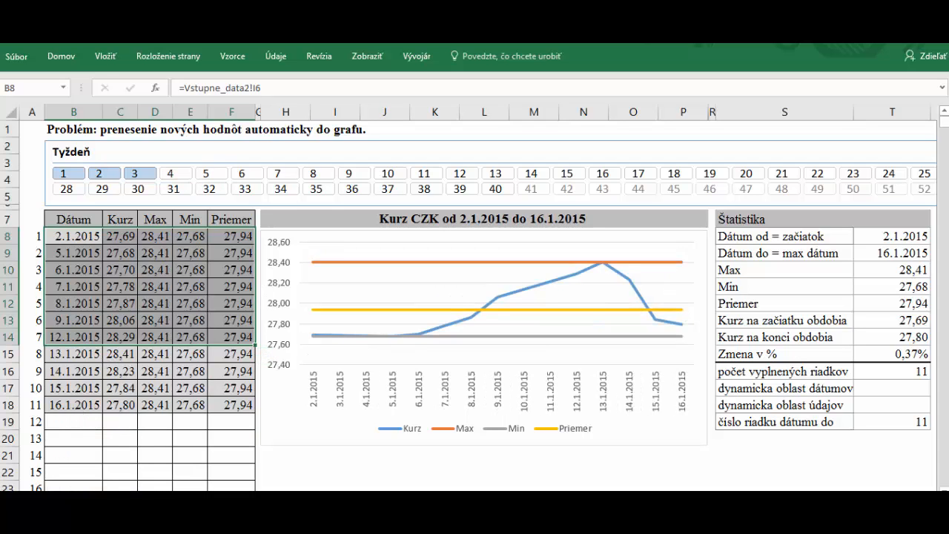
{"action": "left_click", "coordinate": [590, 497]}
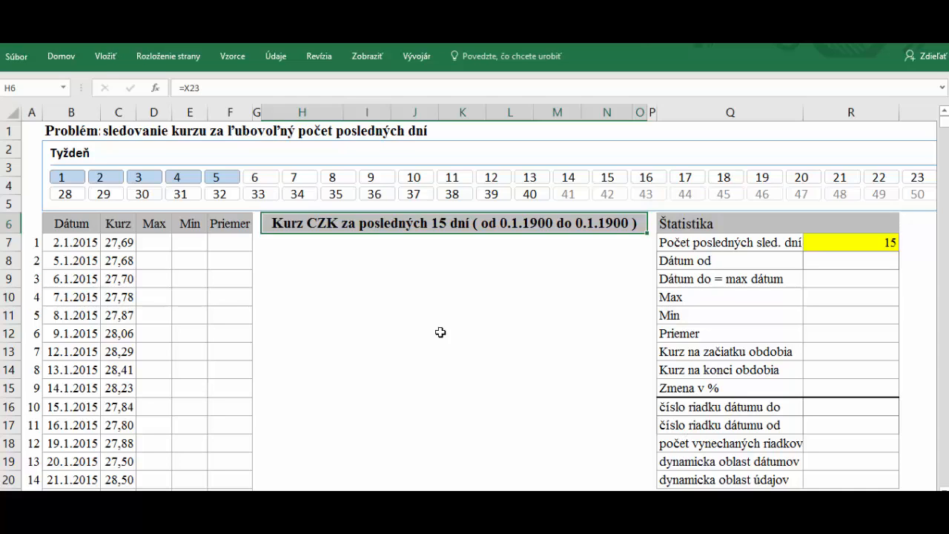
Leave only weeks 1–3 selected in this sheet's Týždeň slicer and widen the Dátum column
{"action": "left_click", "coordinate": [177, 177], "text": "ctrl"}
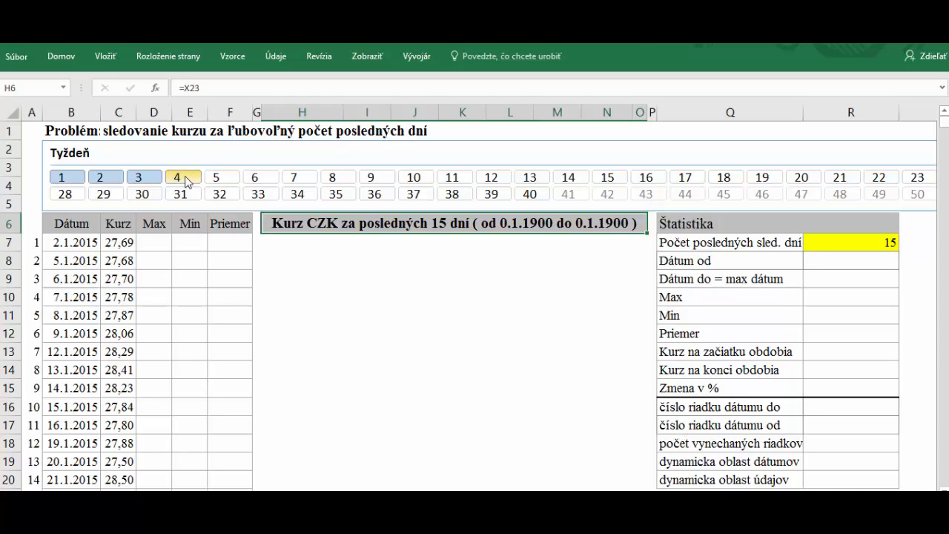
{"action": "left_click", "coordinate": [157, 178], "text": "ctrl"}
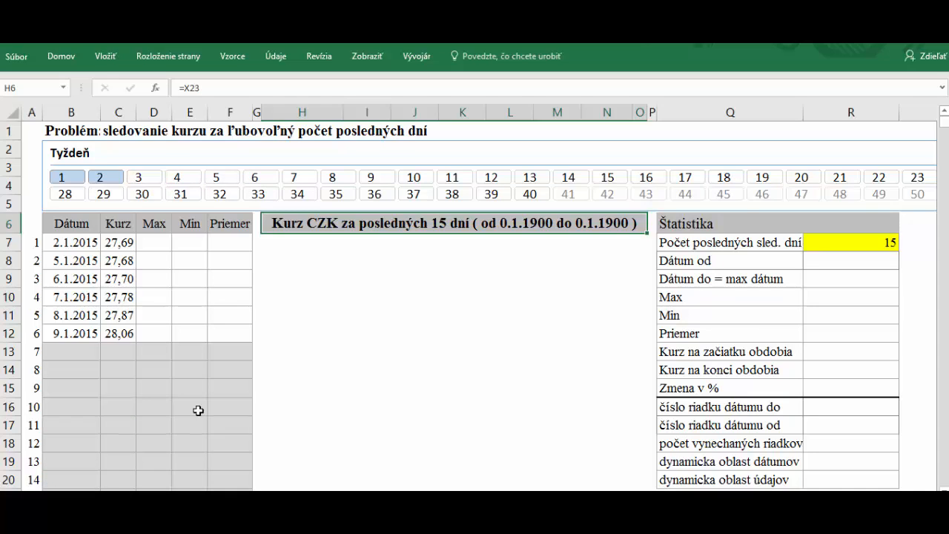
{"action": "left_click", "coordinate": [149, 400]}
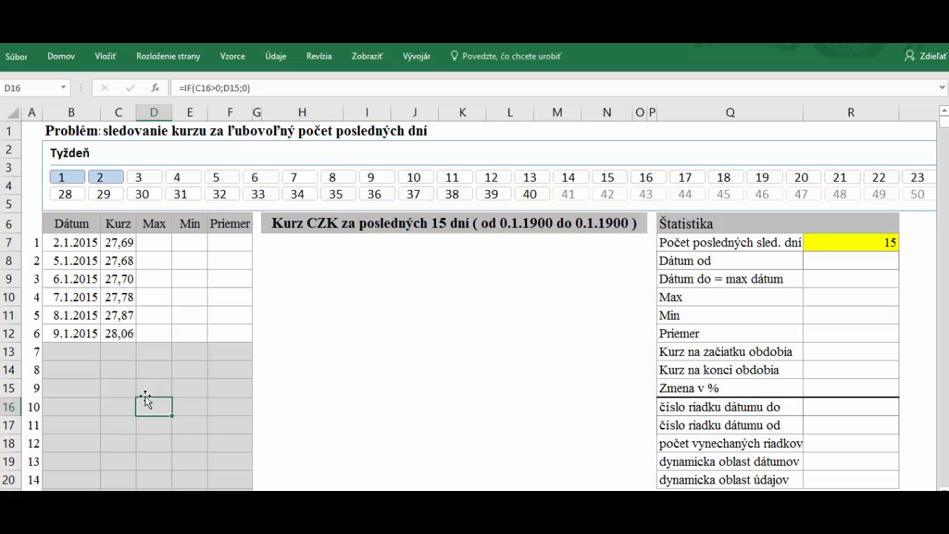
{"action": "left_click", "coordinate": [141, 182], "text": "ctrl"}
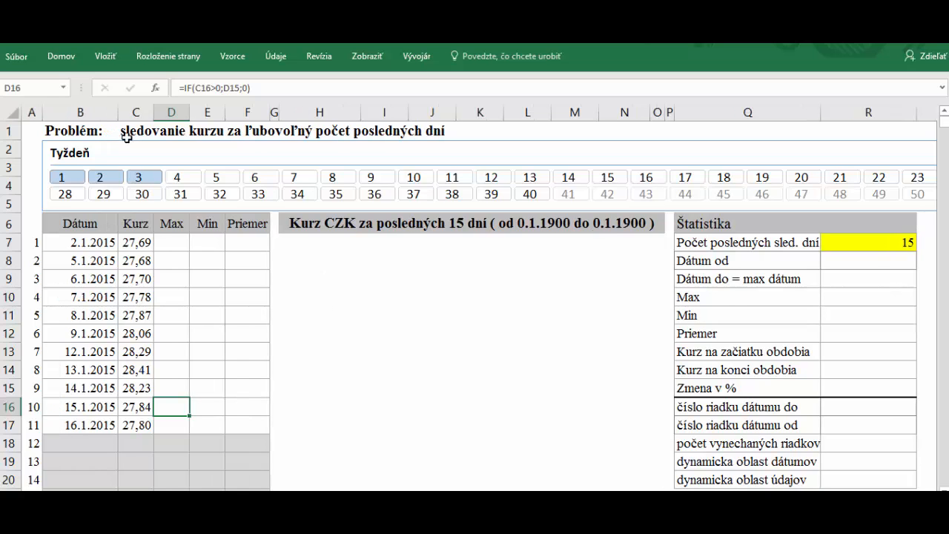
{"action": "left_click", "coordinate": [126, 133]}
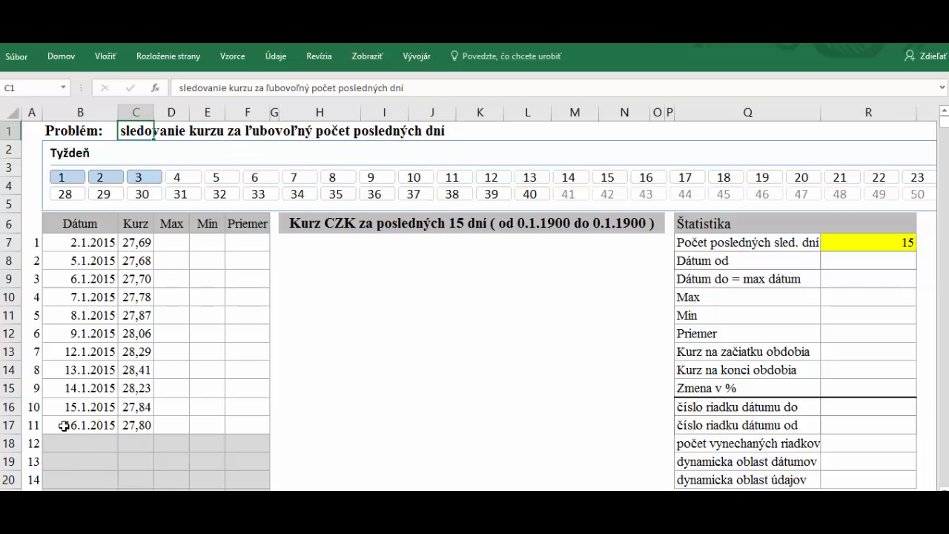
Enter 8 in R7 as the number of tracked days, marking the last 8 dates
{"action": "left_click_drag", "start_coordinate": [64, 425], "coordinate": [74, 246]}
{"action": "left_click", "coordinate": [892, 241]}
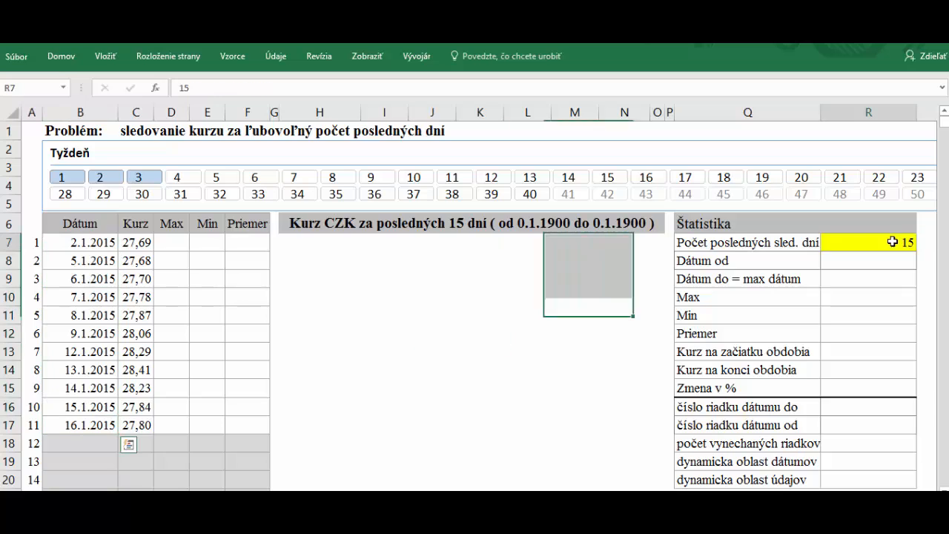
{"action": "type", "text": "8"}
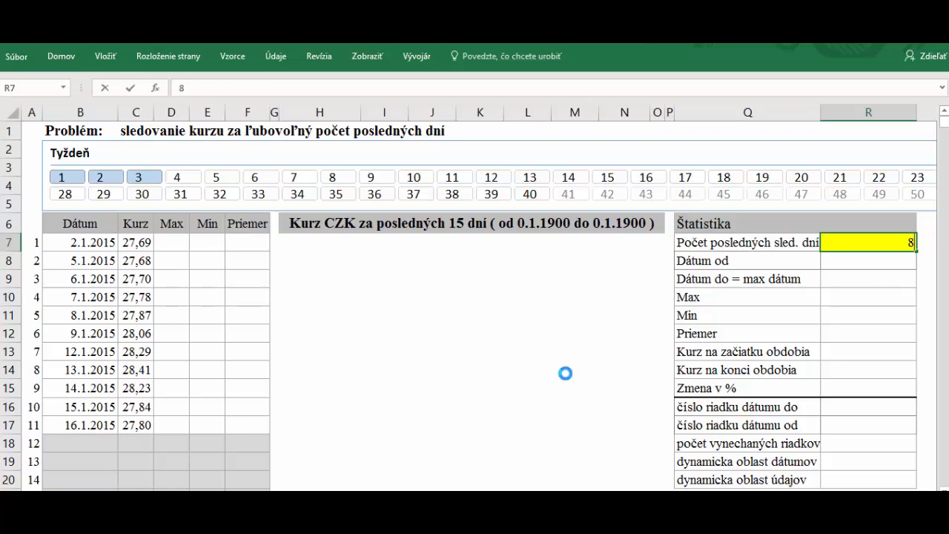
{"action": "left_click", "coordinate": [565, 373]}
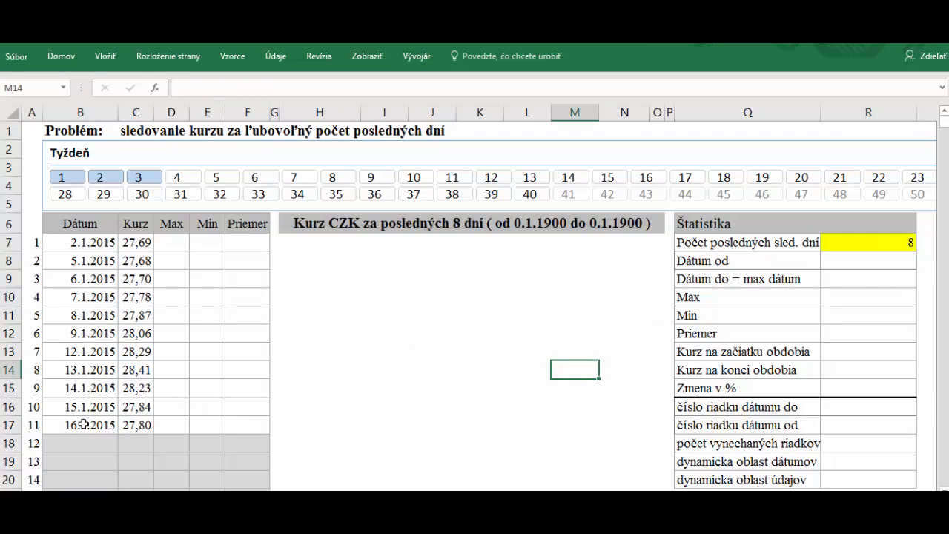
{"action": "left_click_drag", "start_coordinate": [84, 424], "coordinate": [130, 417]}
{"action": "left_click", "coordinate": [80, 277]}
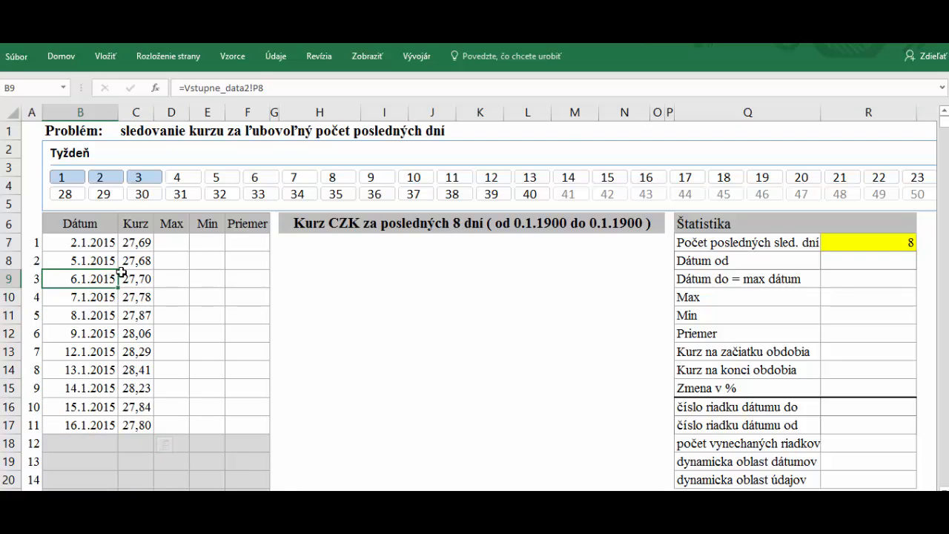
{"action": "left_click_drag", "start_coordinate": [121, 273], "coordinate": [143, 243]}
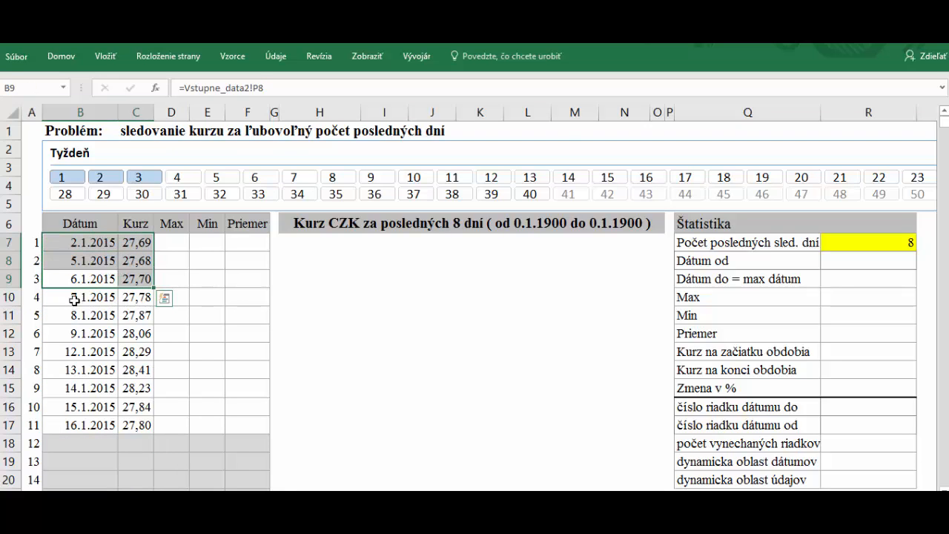
{"action": "left_click_drag", "start_coordinate": [76, 298], "coordinate": [144, 416]}
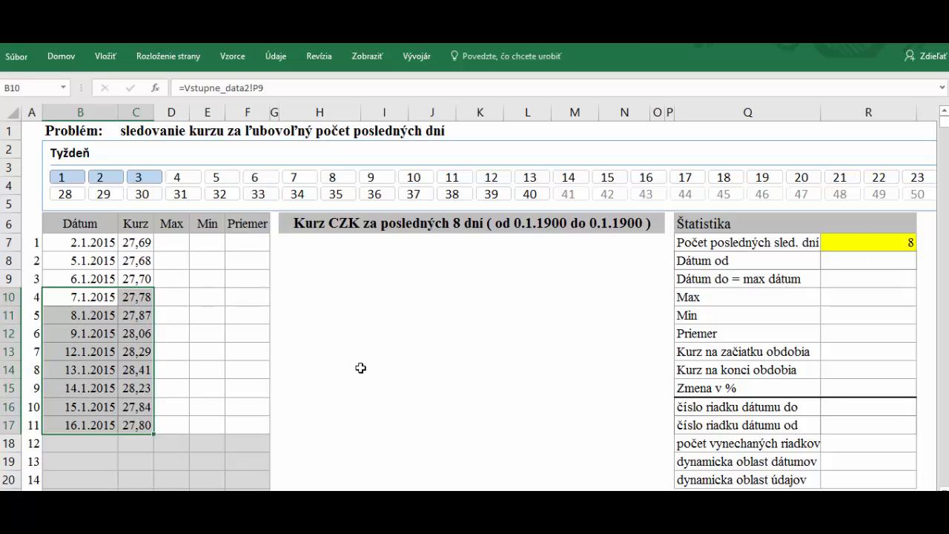
{"action": "left_click", "coordinate": [839, 237]}
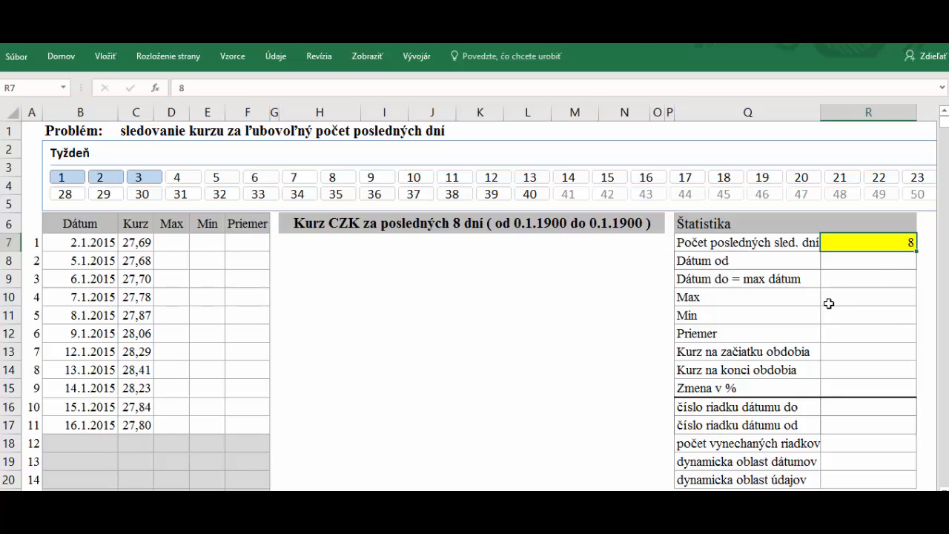
{"action": "type", "text": "8"}
{"action": "key", "text": "Return"}
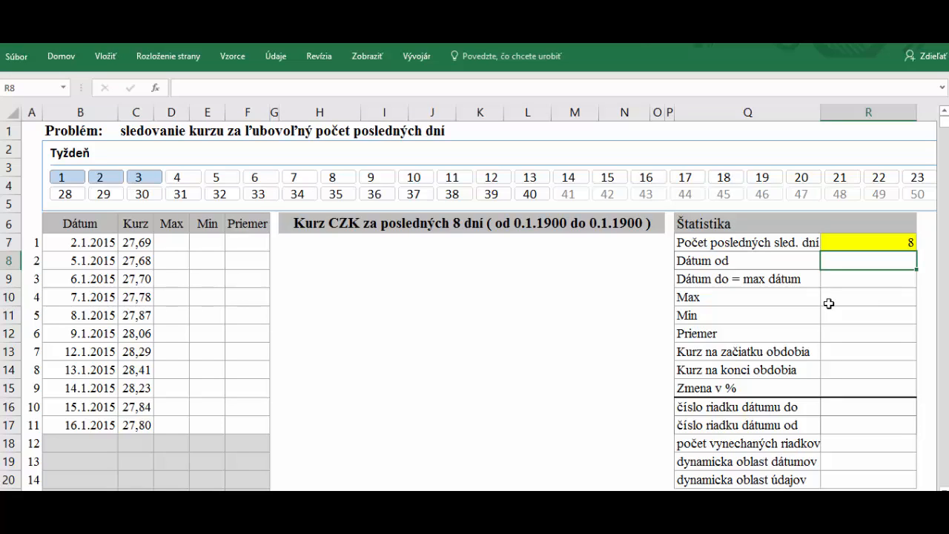
{"action": "left_click", "coordinate": [872, 242]}
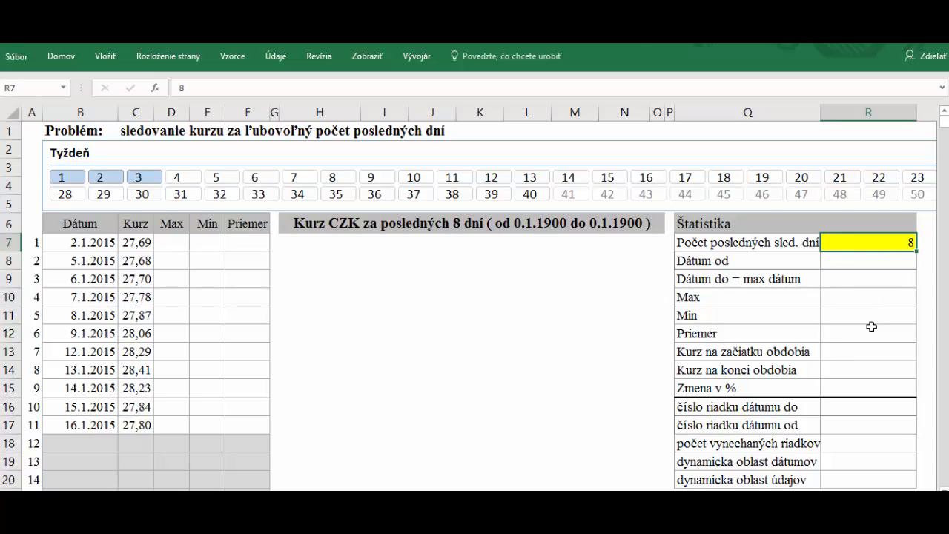
{"action": "left_click", "coordinate": [830, 264]}
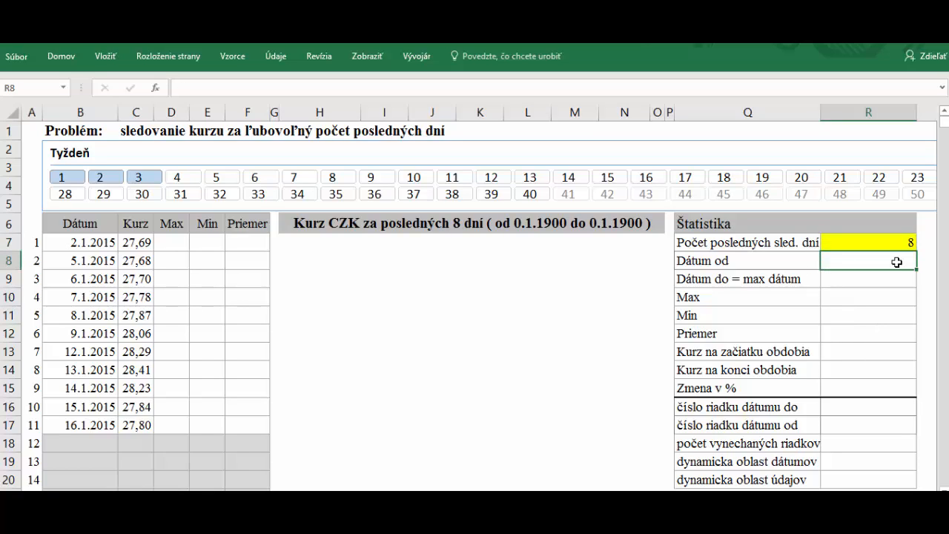
{"action": "key", "text": "Return"}
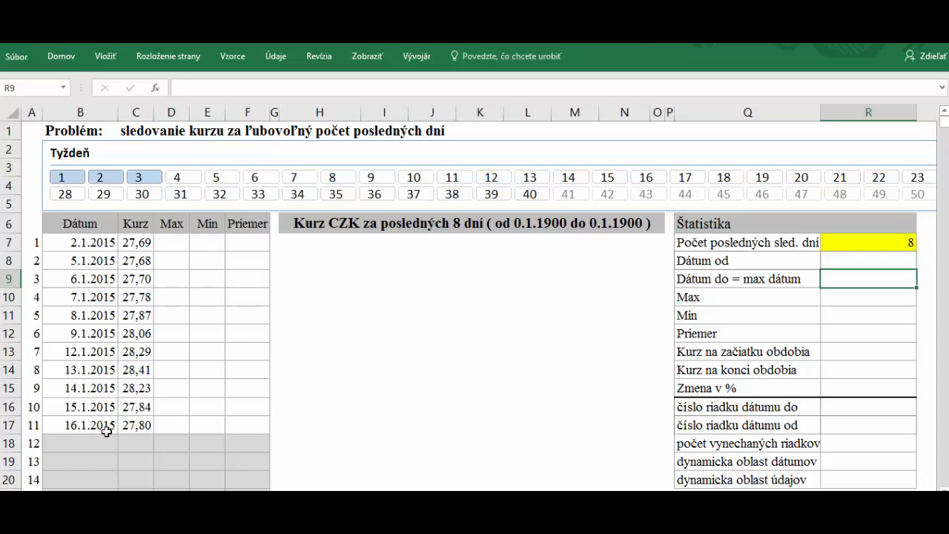
{"action": "type", "text": "="}
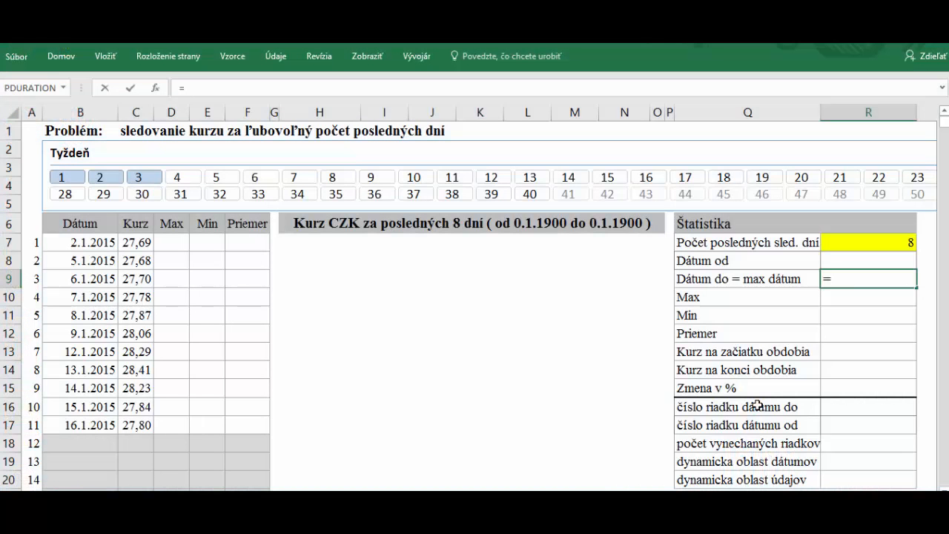
{"action": "type", "text": "max("}
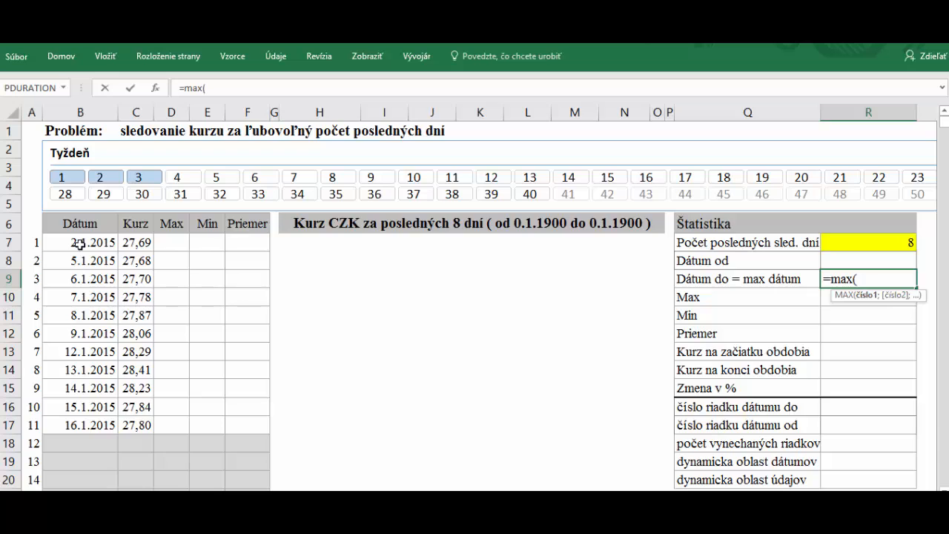
{"action": "left_click_drag", "start_coordinate": [79, 243], "coordinate": [84, 295]}
{"action": "left_click", "coordinate": [245, 88]}
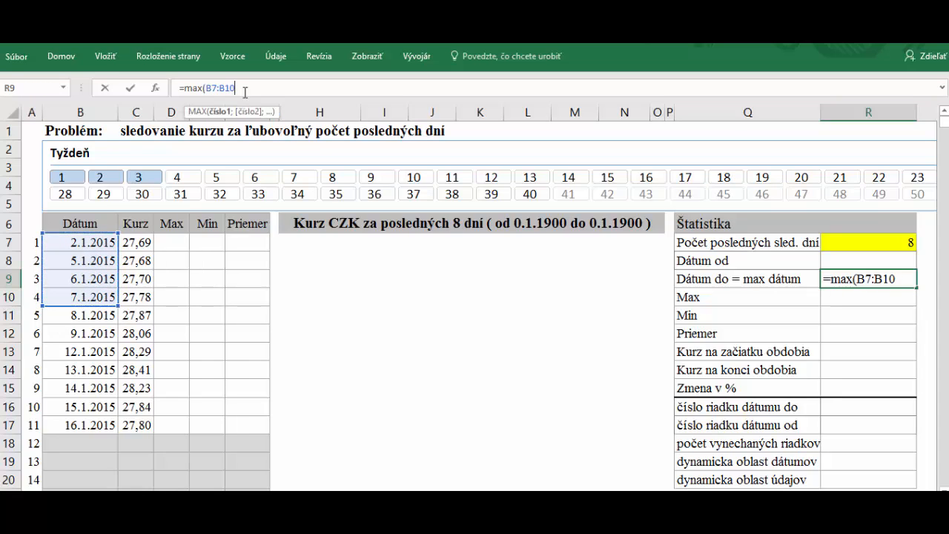
{"action": "type", "text": "000"}
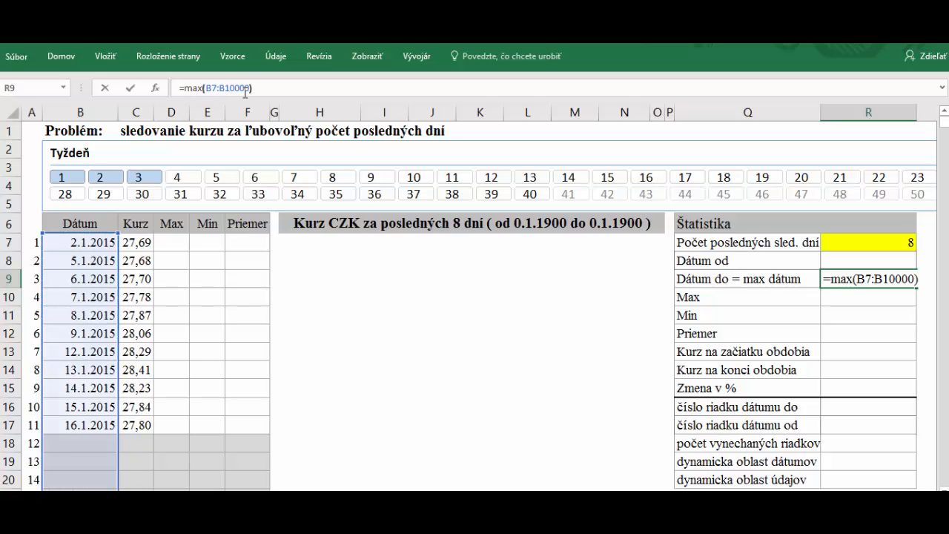
{"action": "key", "text": "Return"}
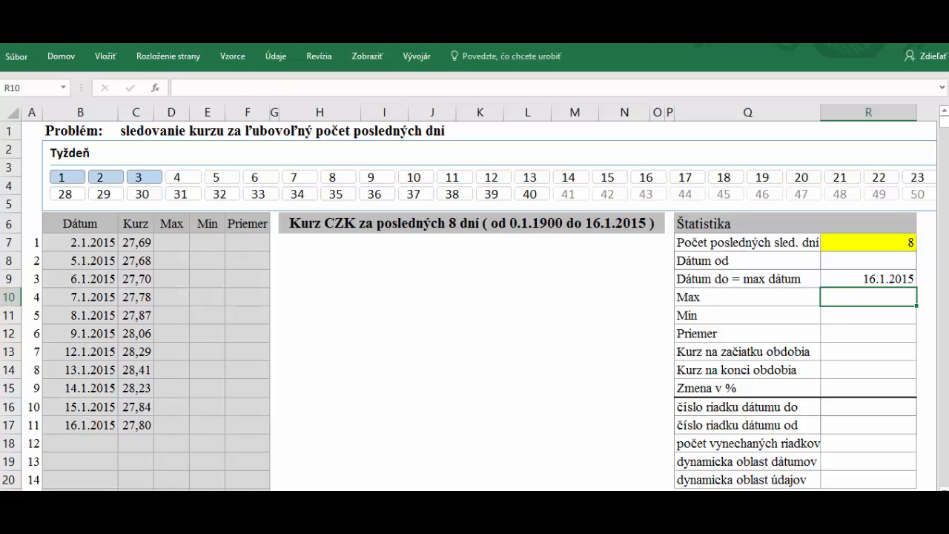
{"action": "left_click", "coordinate": [81, 424]}
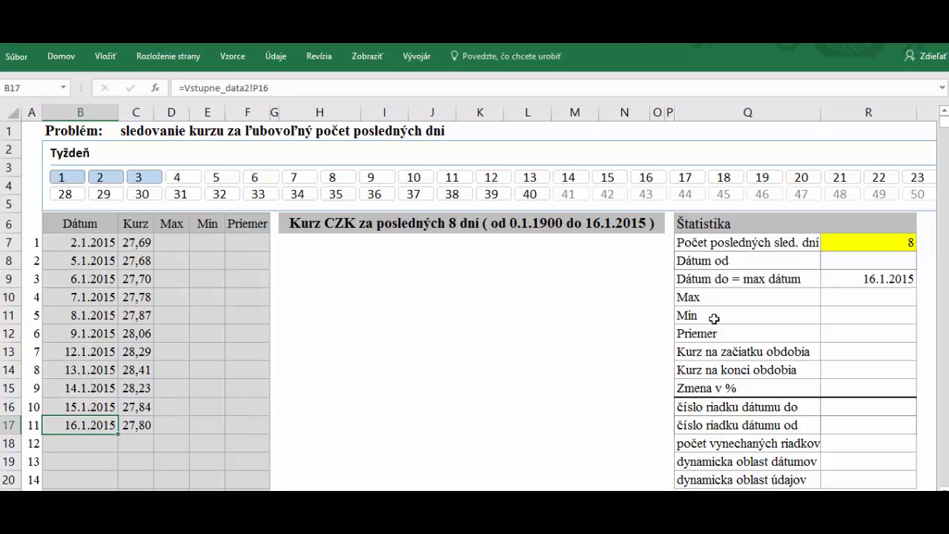
{"action": "left_click", "coordinate": [869, 281]}
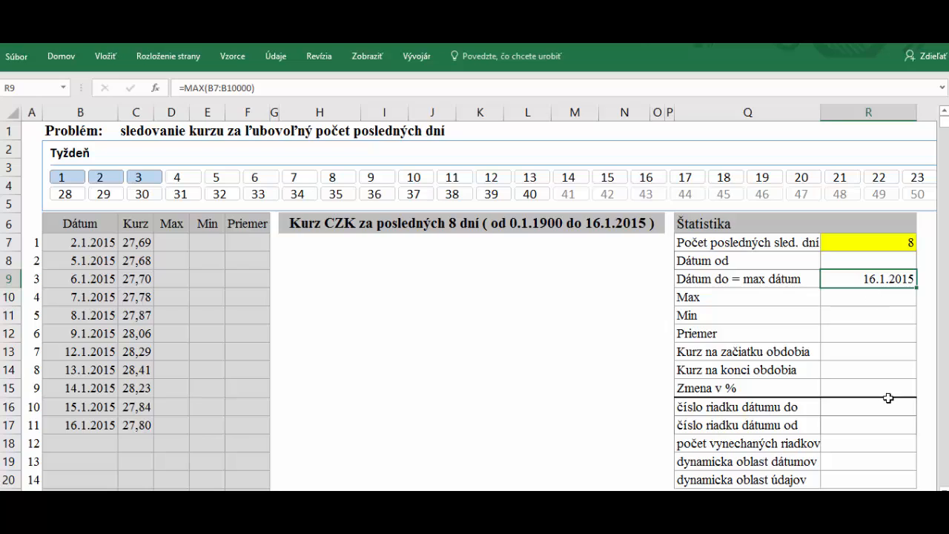
{"action": "left_click", "coordinate": [833, 409]}
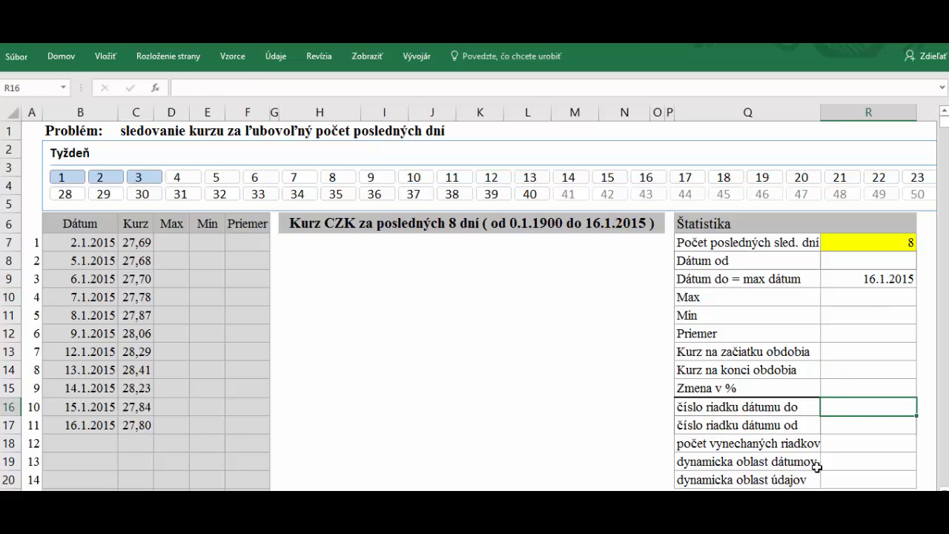
{"action": "left_click", "coordinate": [878, 280]}
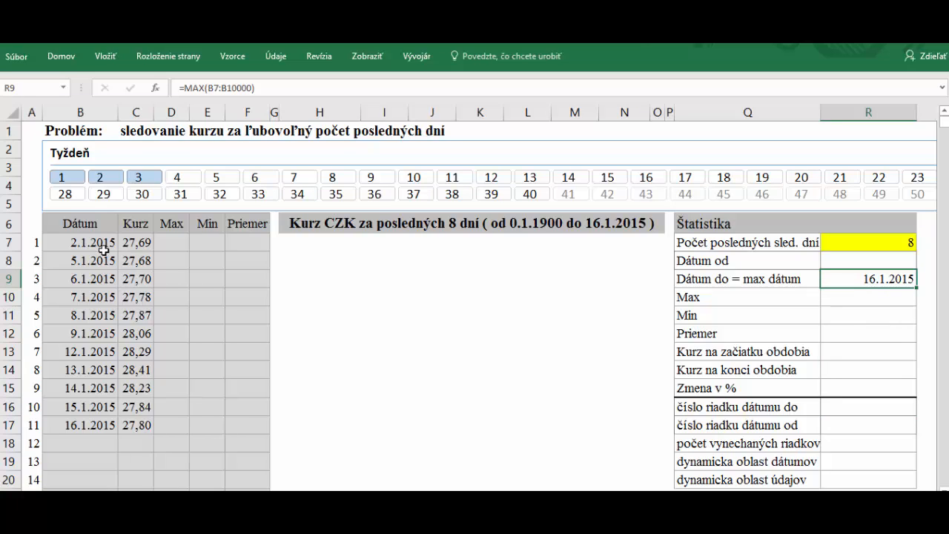
{"action": "left_click", "coordinate": [68, 428]}
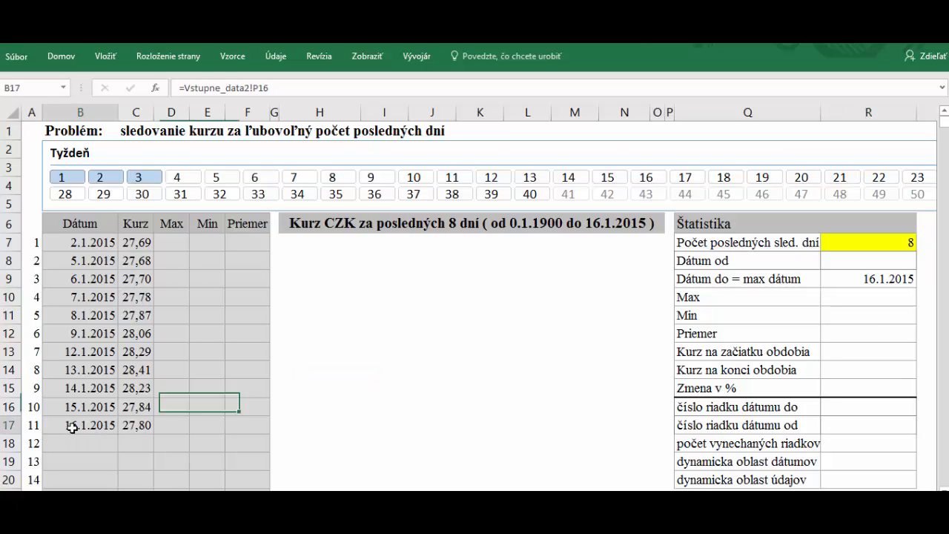
{"action": "left_click", "coordinate": [34, 425]}
{"action": "left_click", "coordinate": [85, 421]}
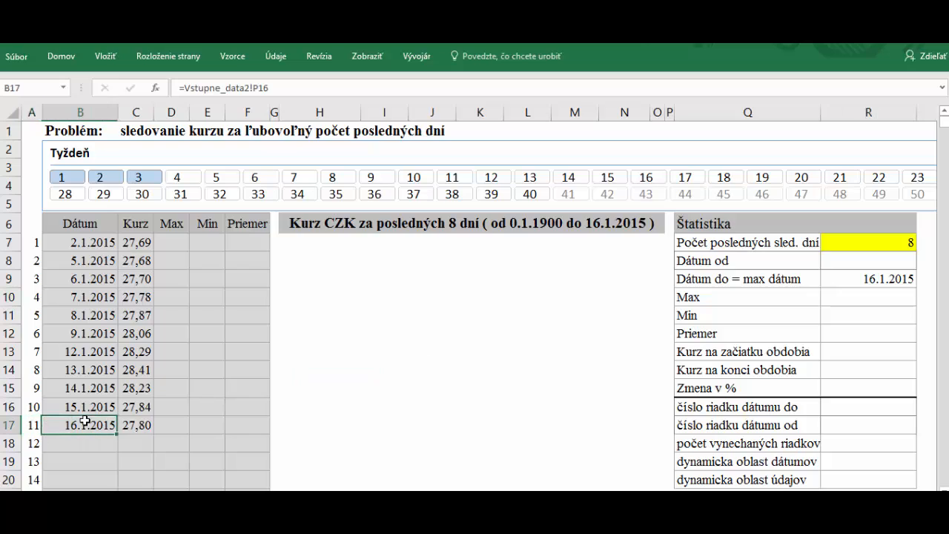
{"action": "left_click", "coordinate": [847, 411]}
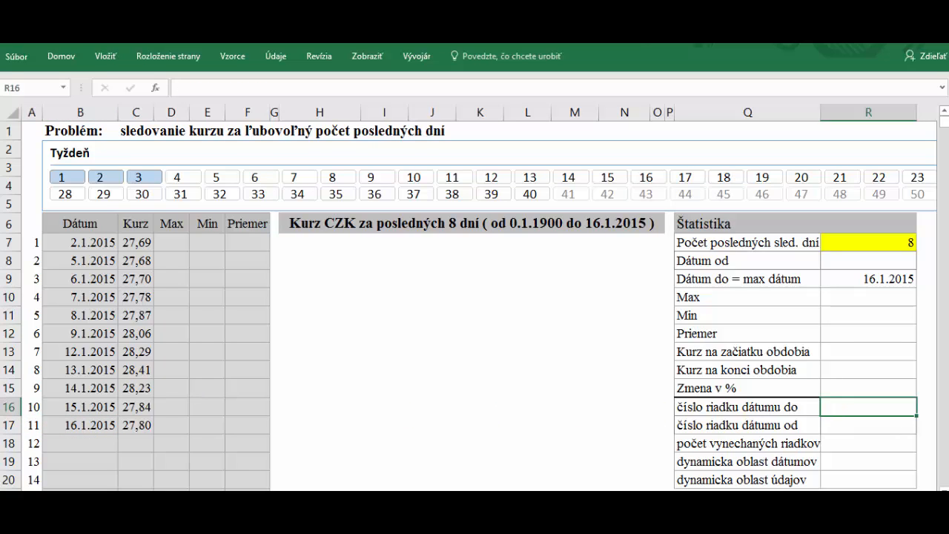
Enter =MATCH(R9;B7:B1000;0) in R16 via Function Arguments, returning row 11
{"action": "type", "text": "=ma"}
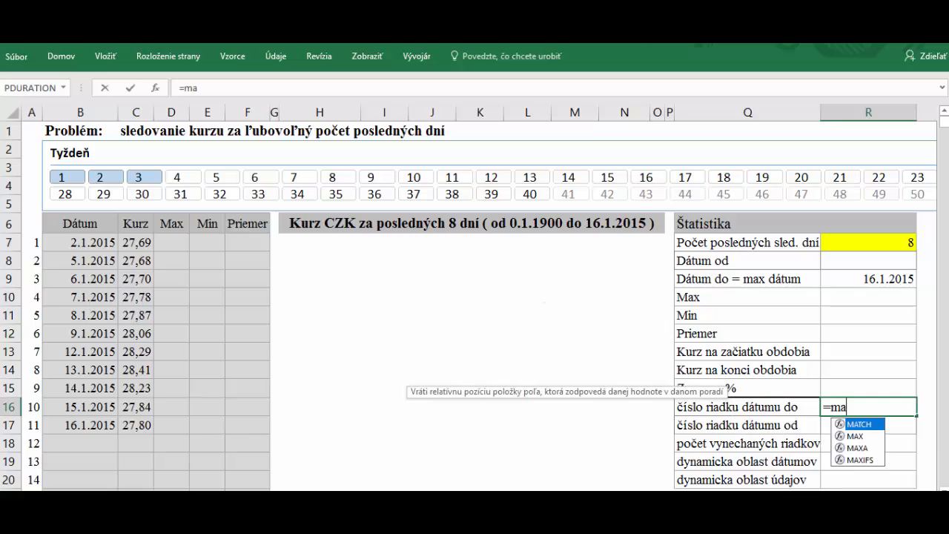
{"action": "type", "text": "tch"}
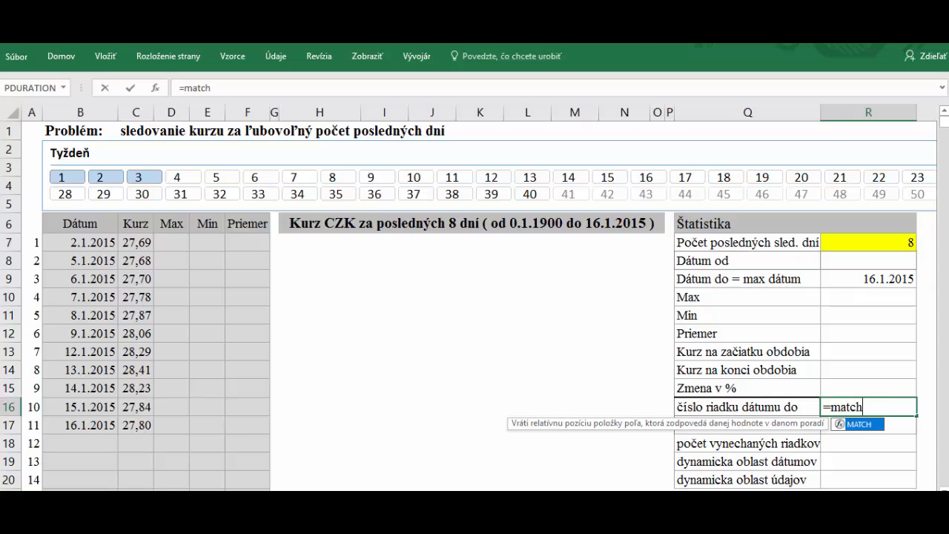
{"action": "type", "text": "("}
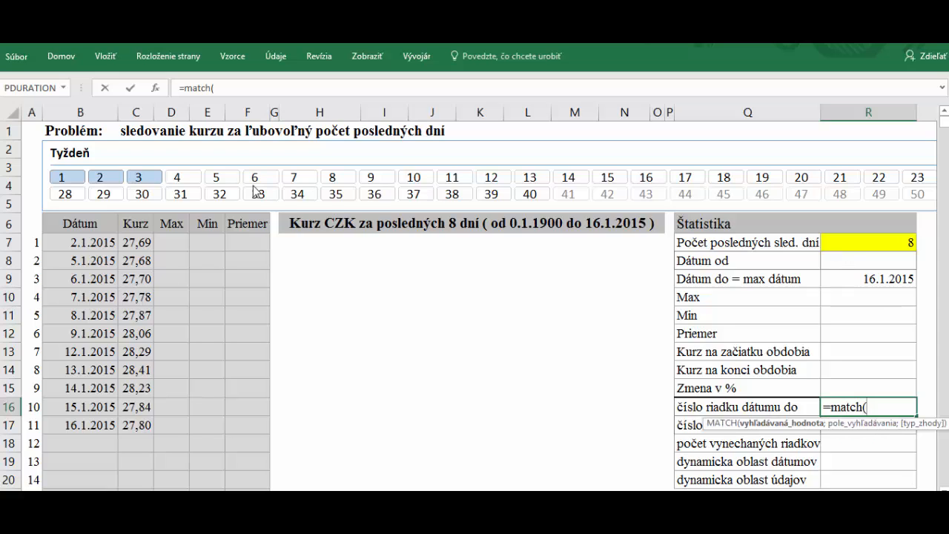
{"action": "left_click", "coordinate": [869, 278]}
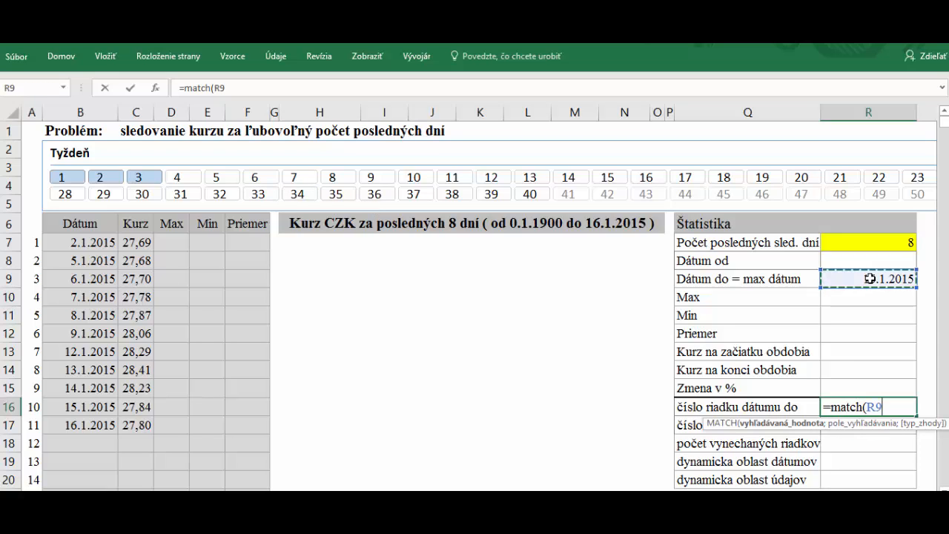
{"action": "left_click", "coordinate": [156, 88]}
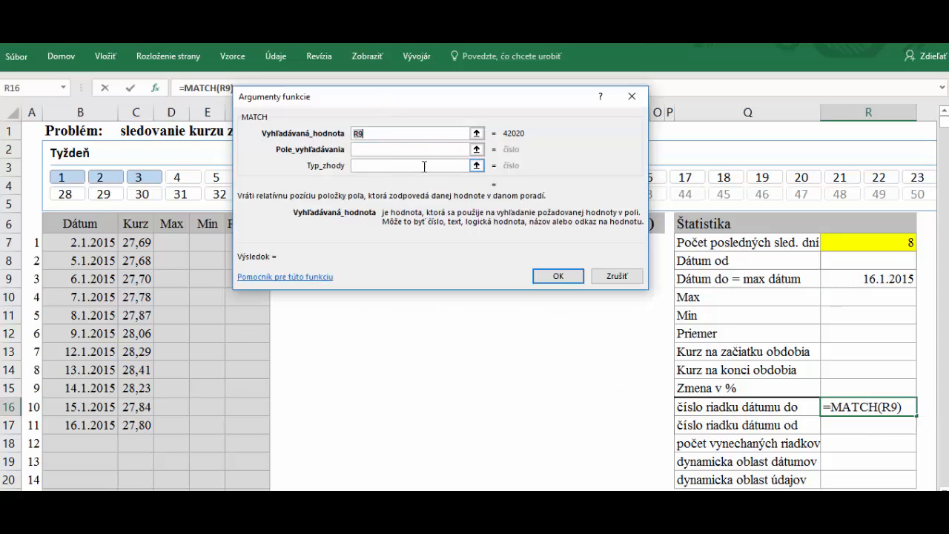
{"action": "left_click", "coordinate": [888, 283]}
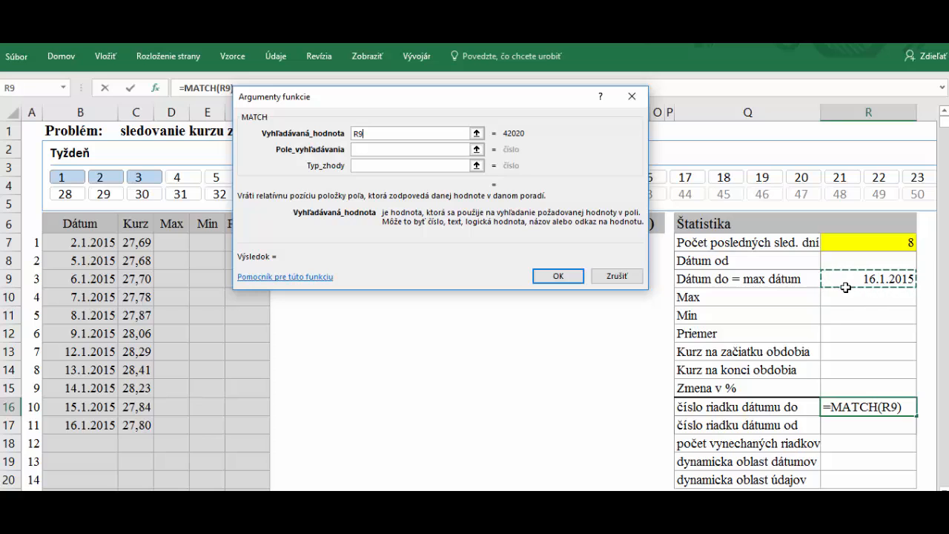
{"action": "left_click", "coordinate": [363, 149]}
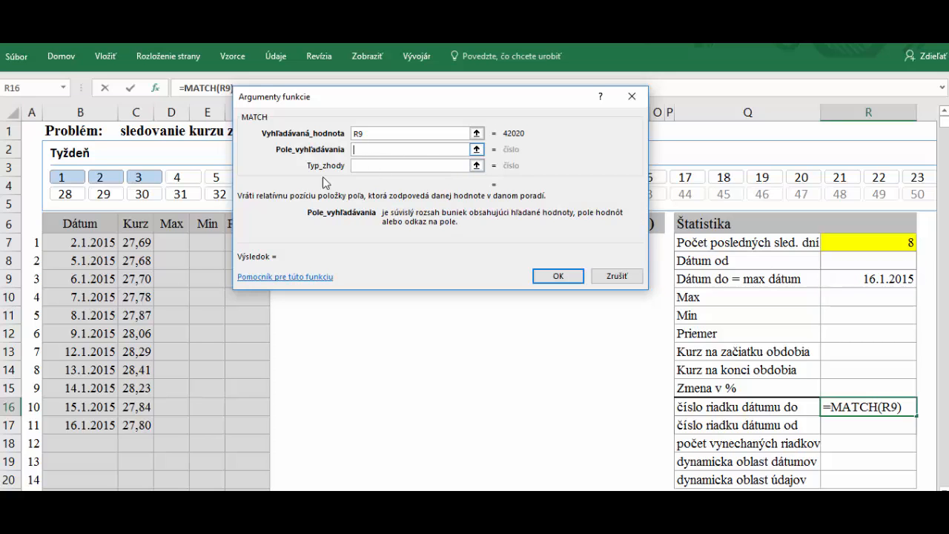
{"action": "left_click_drag", "start_coordinate": [82, 243], "coordinate": [84, 299]}
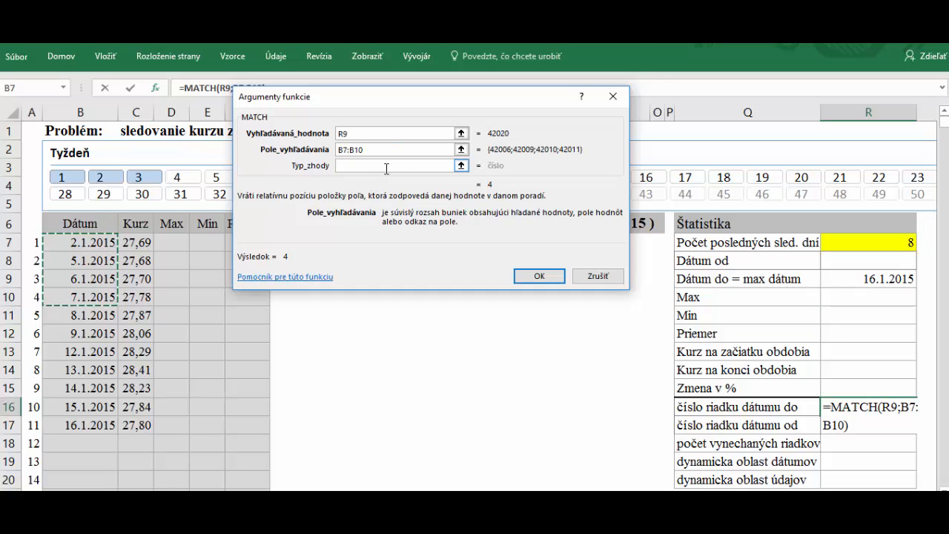
{"action": "type", "text": "00"}
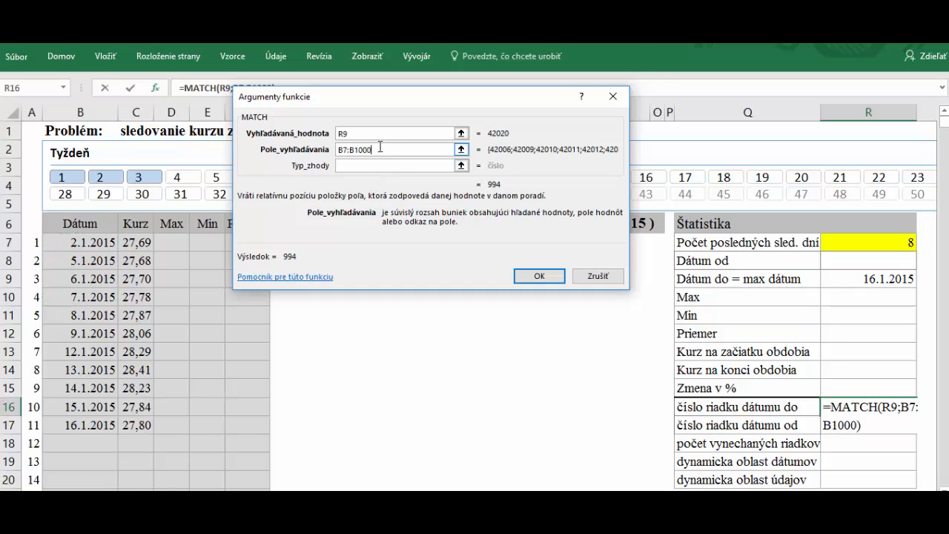
{"action": "left_click", "coordinate": [351, 165]}
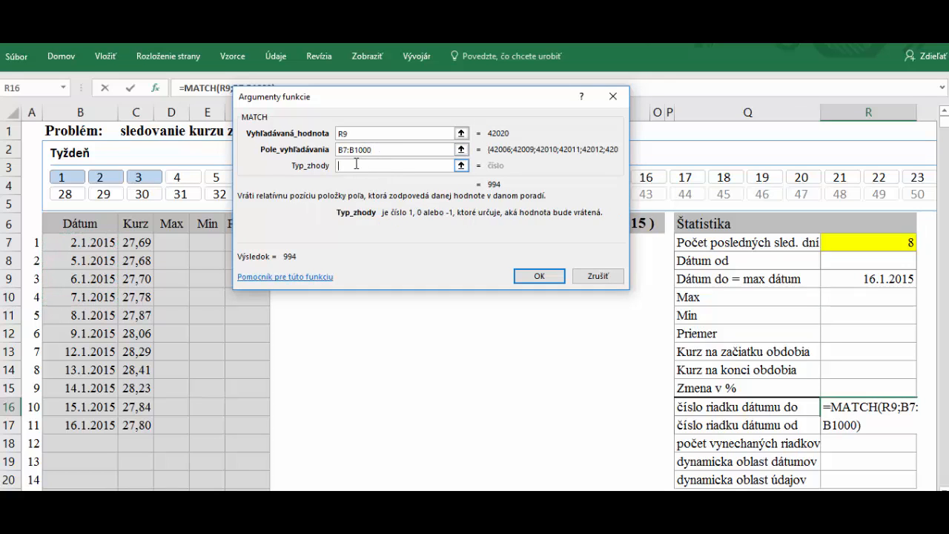
{"action": "type", "text": "0"}
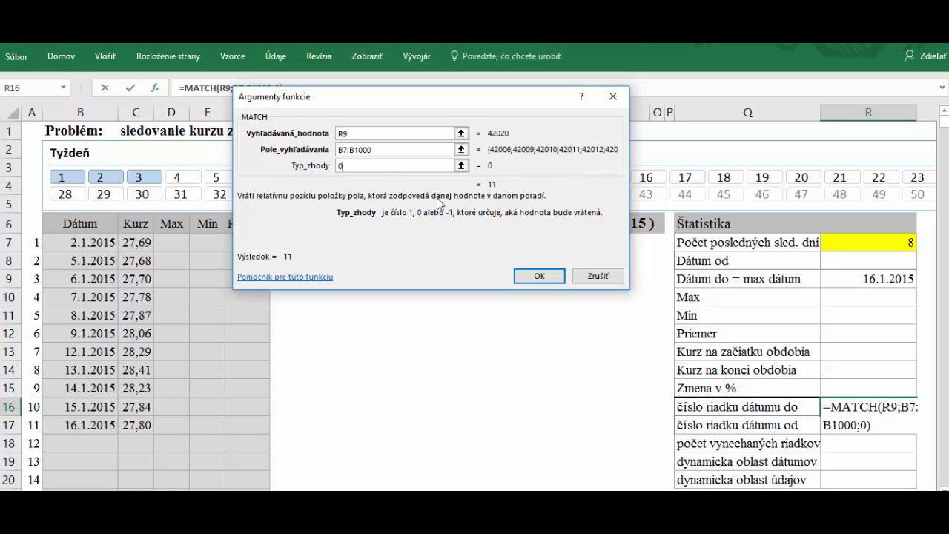
{"action": "left_click", "coordinate": [556, 279]}
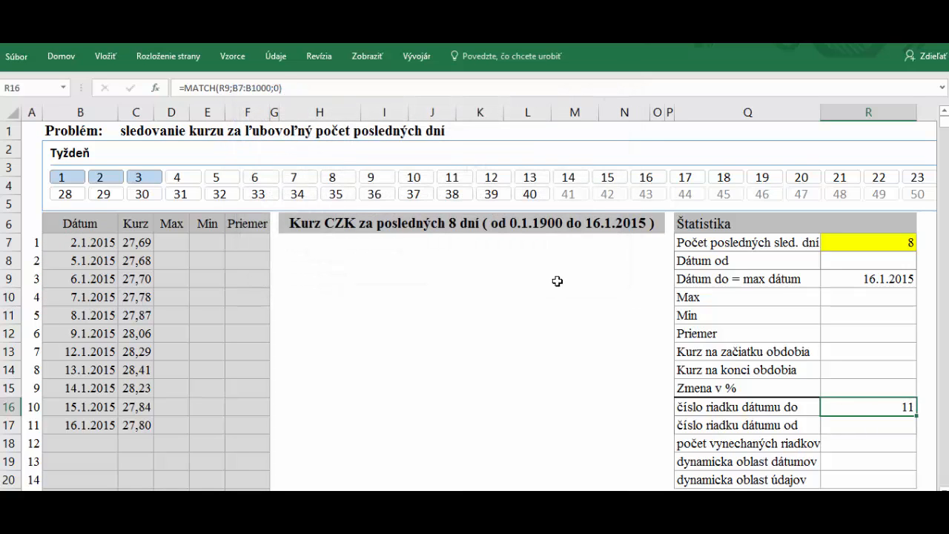
Review the MATCH result in R16 and find the date at row number 4
{"action": "left_click", "coordinate": [28, 424]}
{"action": "left_click", "coordinate": [878, 406]}
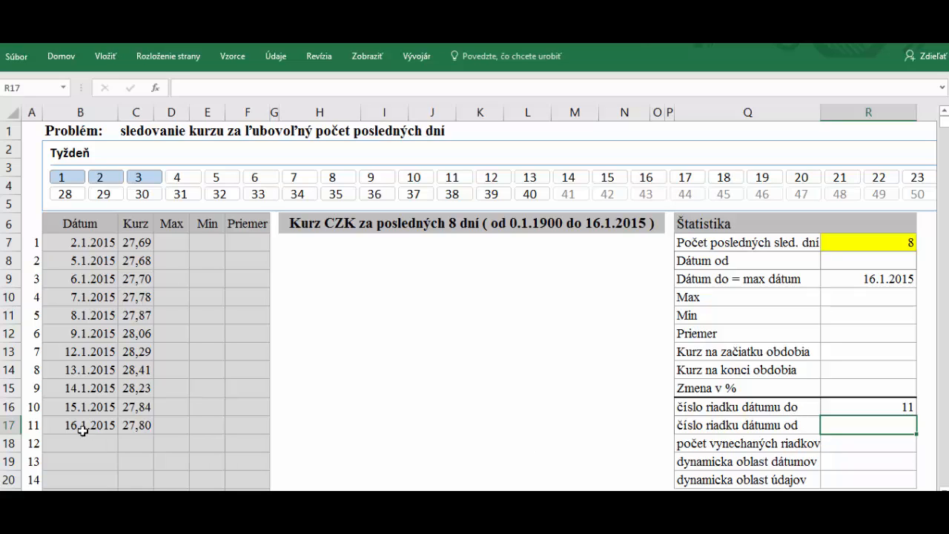
{"action": "left_click", "coordinate": [68, 297]}
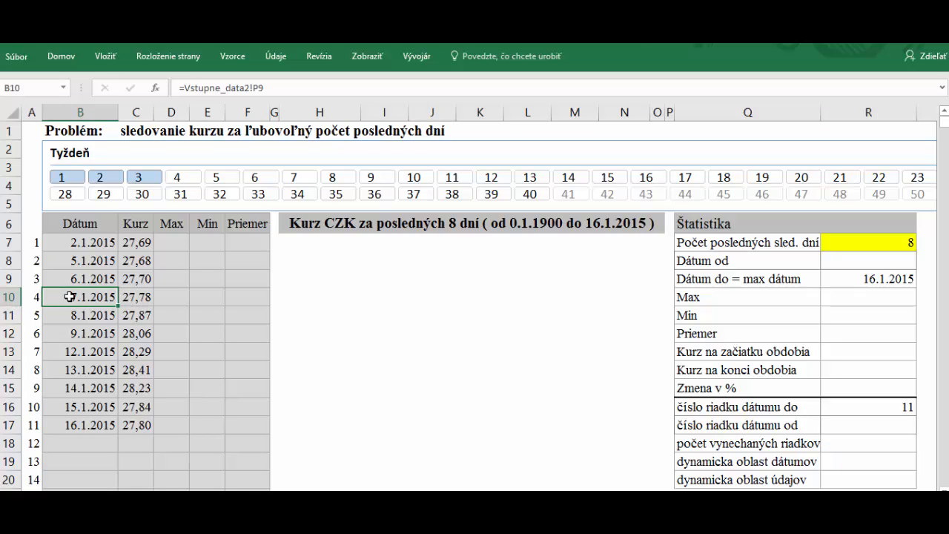
{"action": "left_click", "coordinate": [870, 428]}
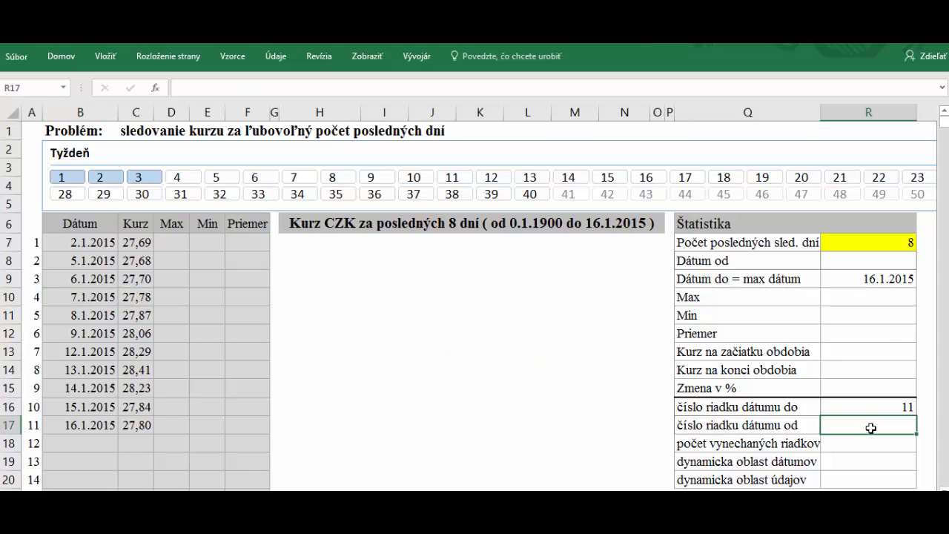
{"action": "left_click", "coordinate": [31, 298]}
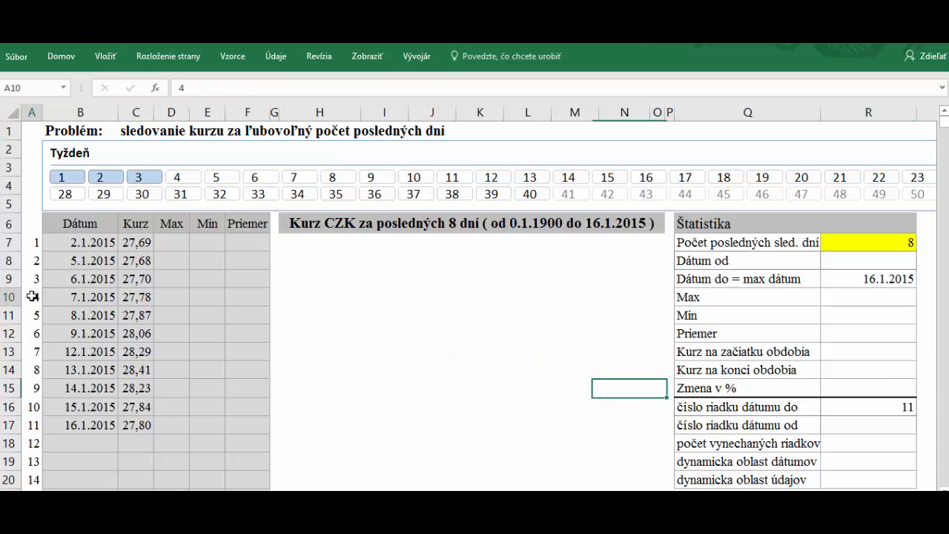
{"action": "left_click", "coordinate": [81, 298]}
Enter =R16-R7+1 in R17 so the start-date row number is 4
{"action": "left_click", "coordinate": [868, 429]}
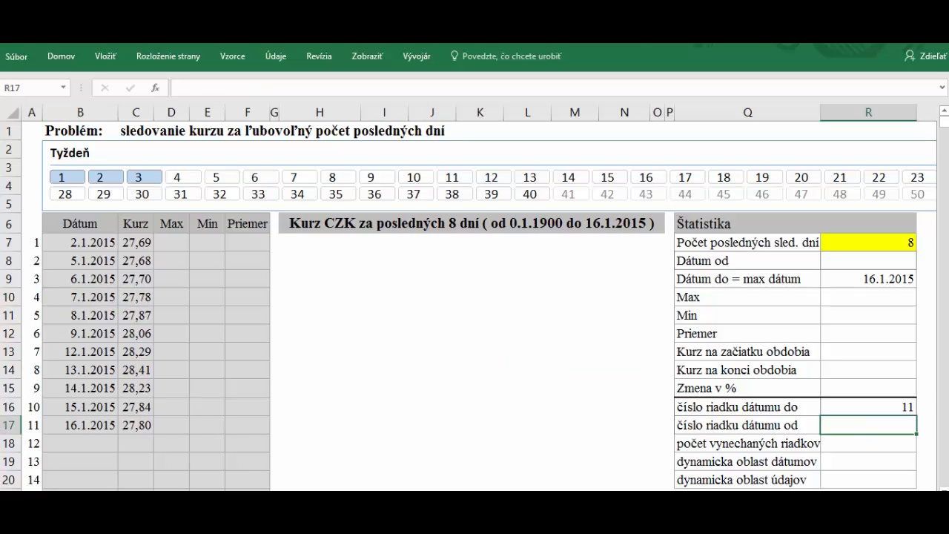
{"action": "type", "text": "="}
{"action": "left_click", "coordinate": [866, 405]}
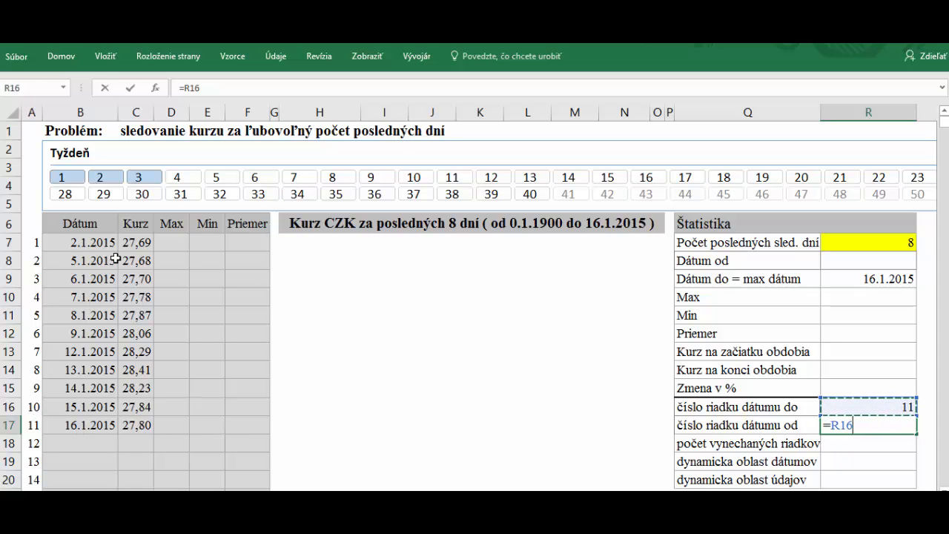
{"action": "type", "text": "-"}
{"action": "left_click", "coordinate": [889, 243]}
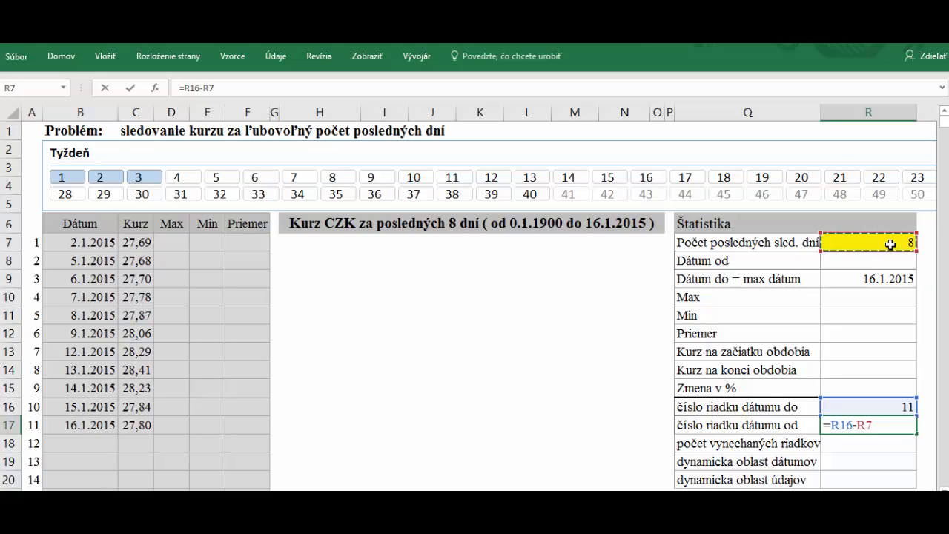
{"action": "type", "text": "+1"}
{"action": "key", "text": "Return"}
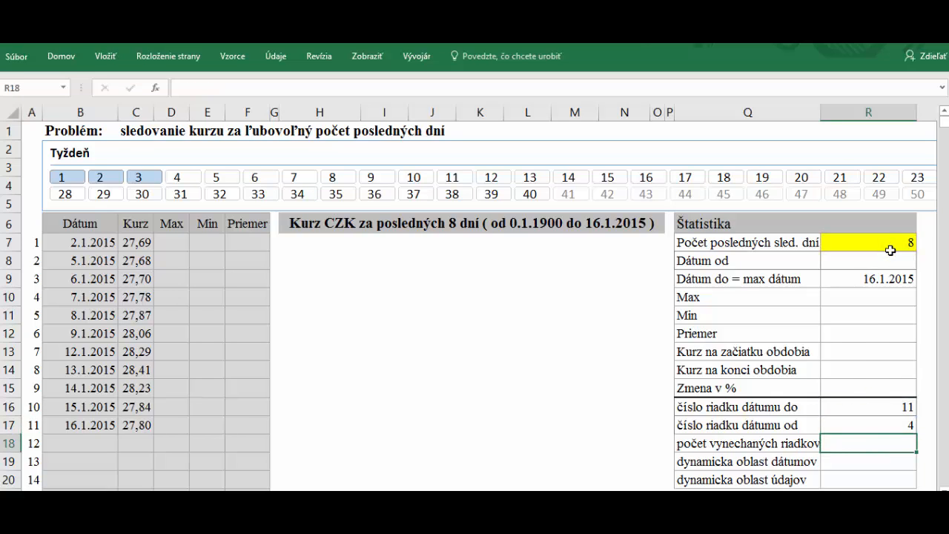
Verify the tracked dates from 7.1.2015 to 16.1.2015 against the R17 formula
{"action": "left_click", "coordinate": [29, 300]}
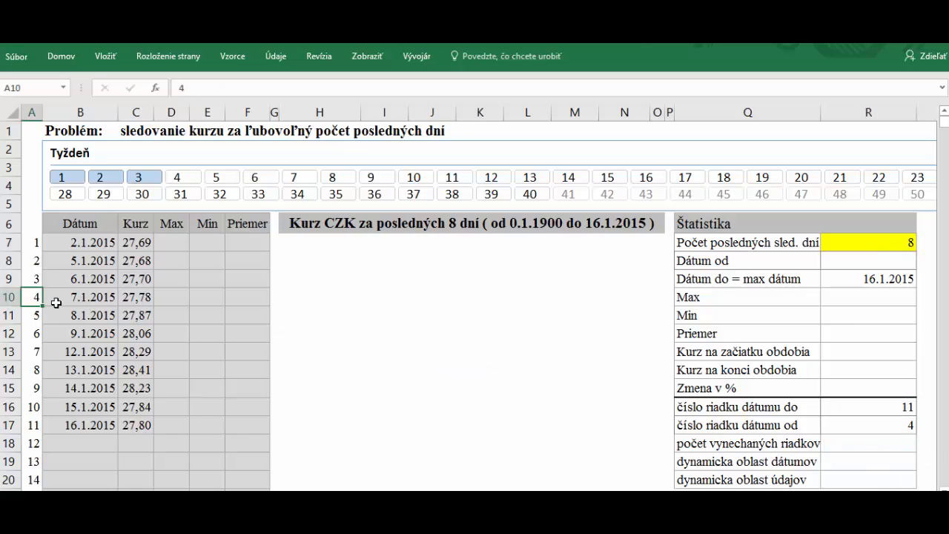
{"action": "left_click", "coordinate": [71, 298]}
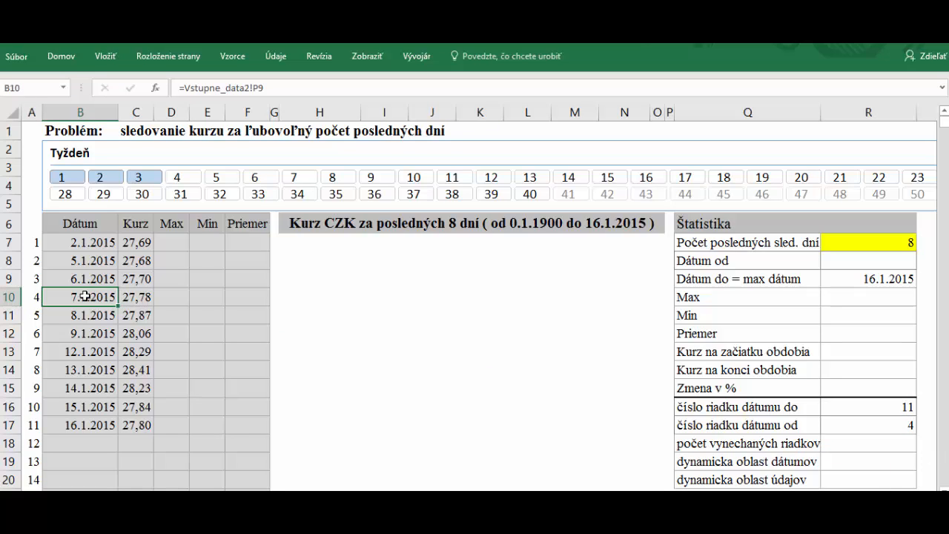
{"action": "left_click_drag", "start_coordinate": [84, 297], "coordinate": [79, 435]}
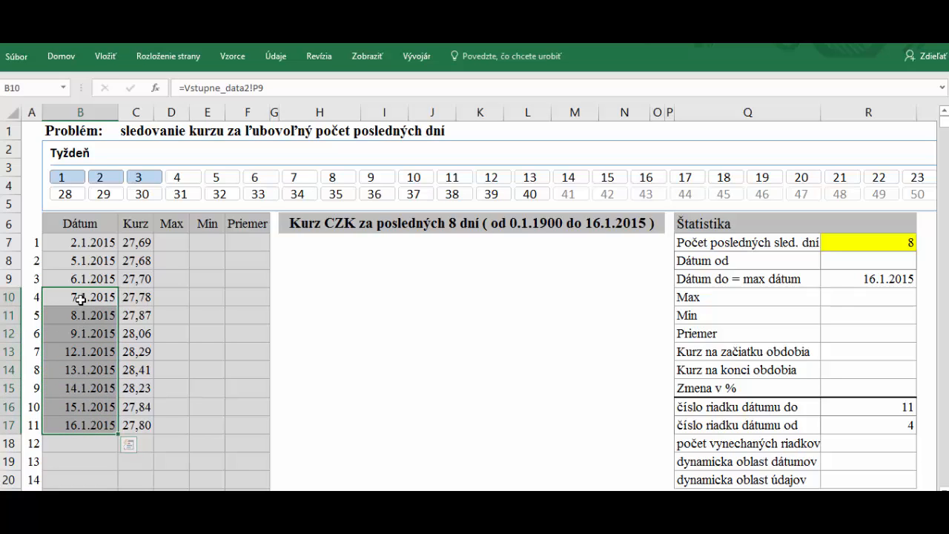
{"action": "left_click_drag", "start_coordinate": [80, 296], "coordinate": [81, 420]}
{"action": "left_click", "coordinate": [884, 421]}
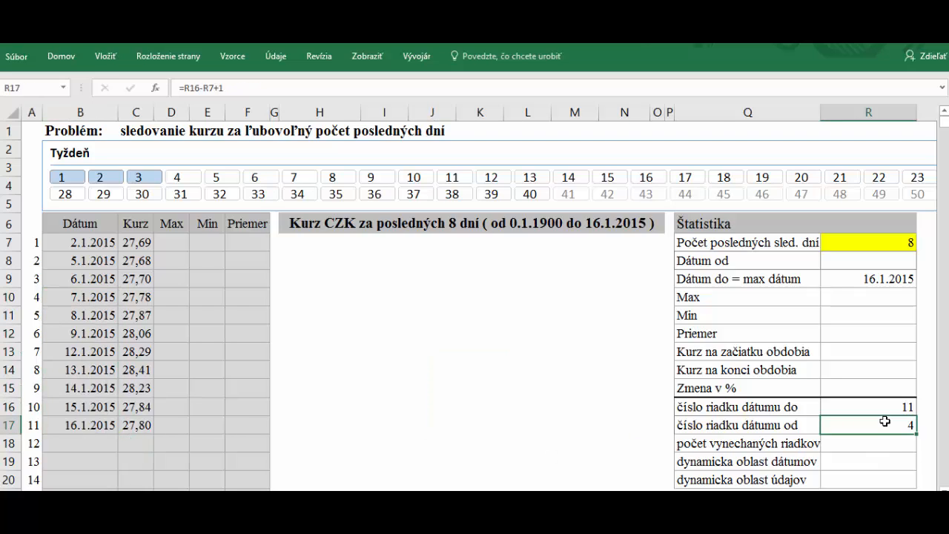
{"action": "left_click", "coordinate": [881, 264]}
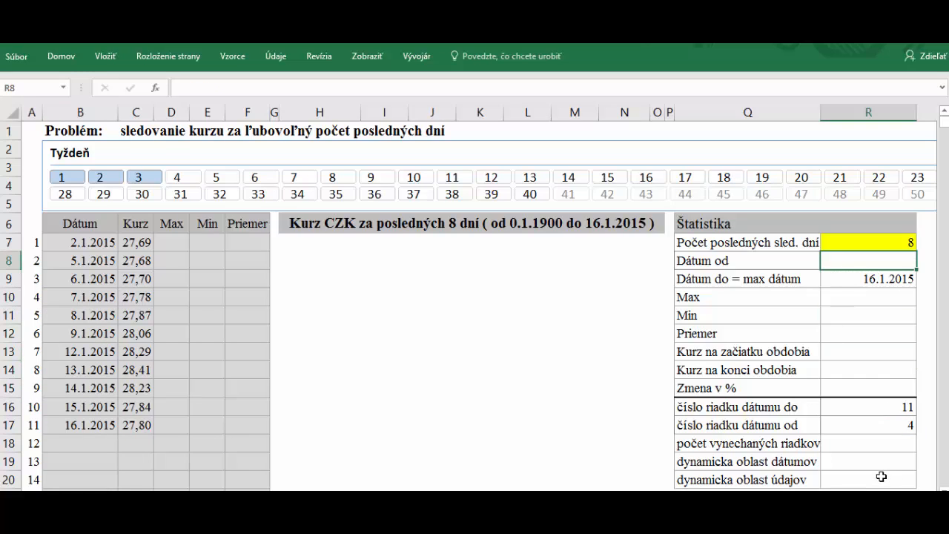
Enter =INDEX(B7:B1000;R17;1) in R8 so Dátum od shows 7.1.2015
{"action": "type", "text": "=in"}
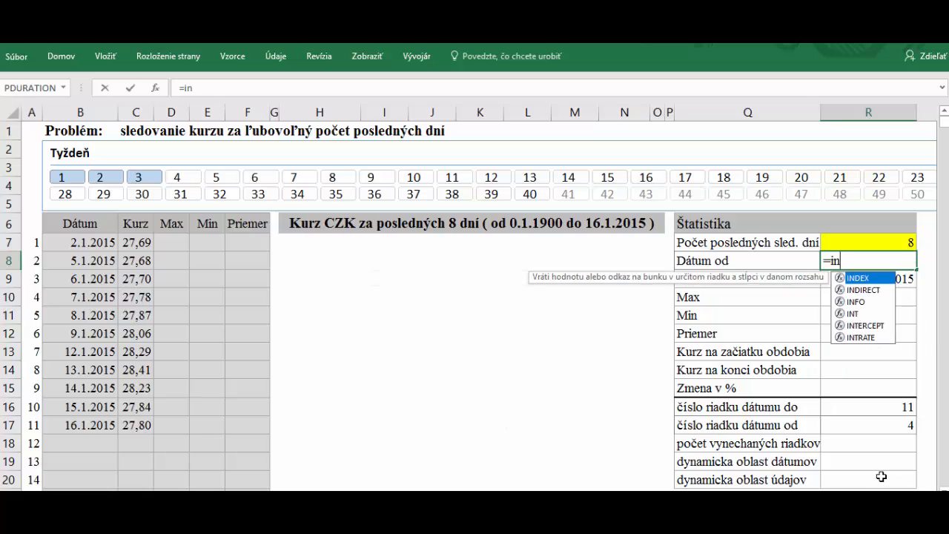
{"action": "type", "text": "dex("}
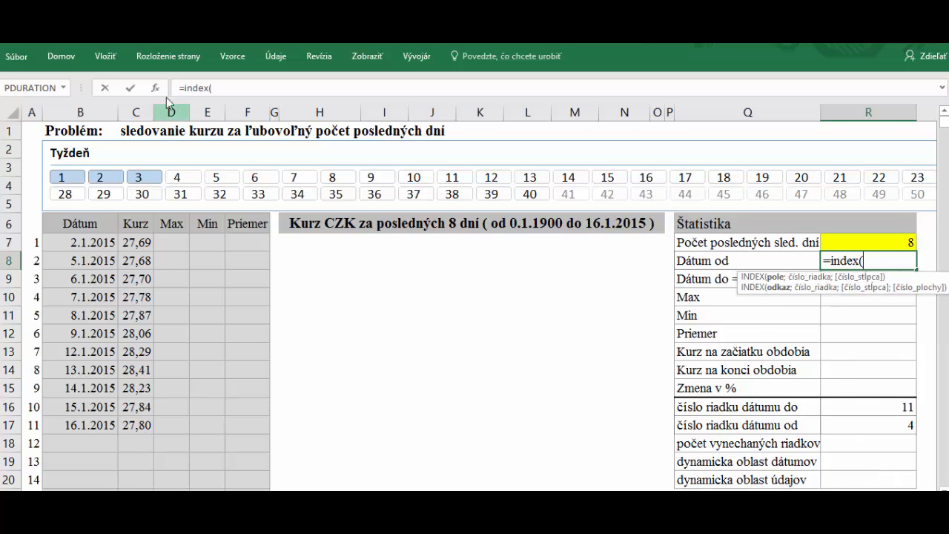
{"action": "left_click", "coordinate": [155, 88]}
{"action": "left_click", "coordinate": [476, 228]}
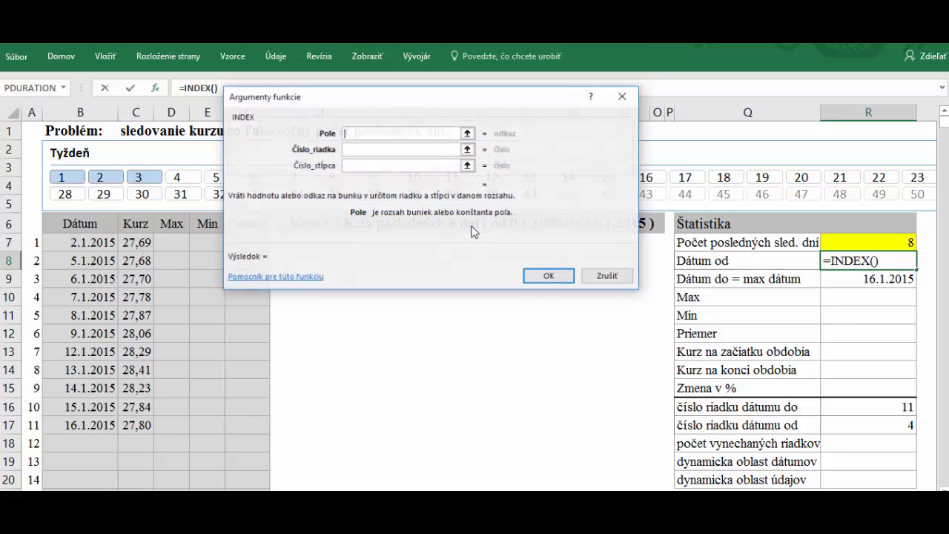
{"action": "left_click_drag", "start_coordinate": [417, 99], "coordinate": [447, 238]}
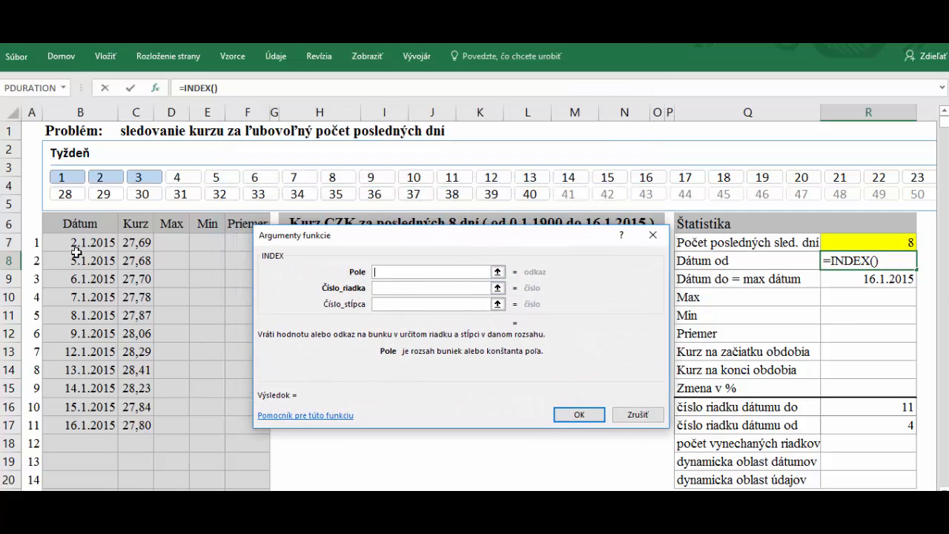
{"action": "left_click_drag", "start_coordinate": [88, 243], "coordinate": [88, 298]}
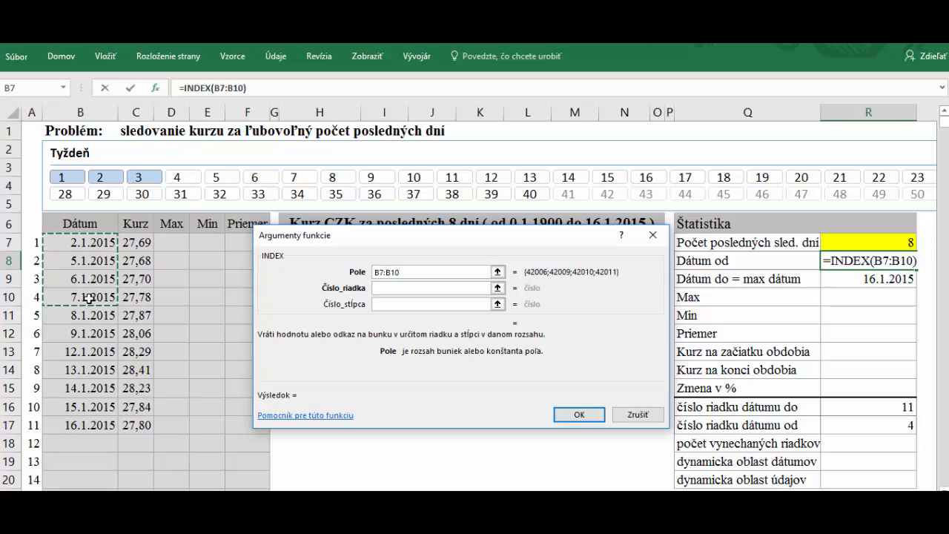
{"action": "type", "text": "00"}
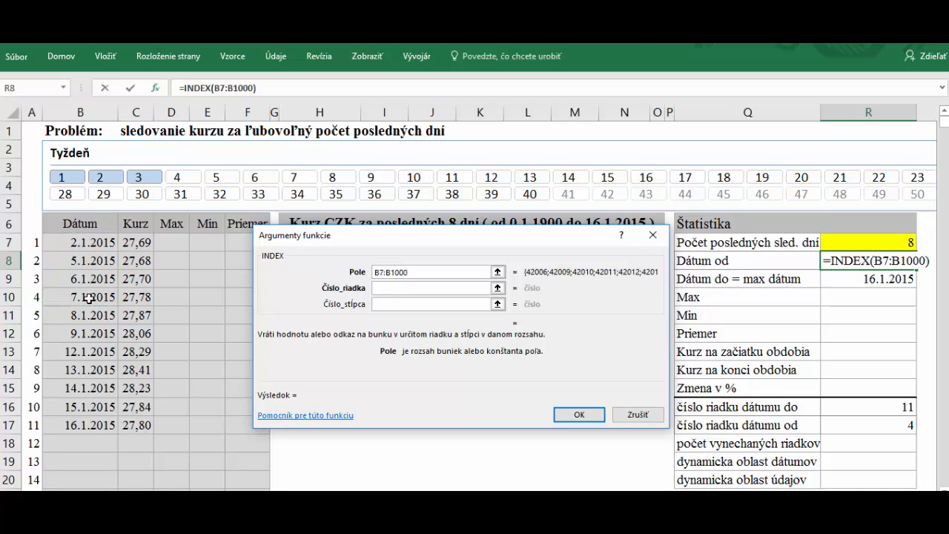
{"action": "left_click", "coordinate": [382, 288]}
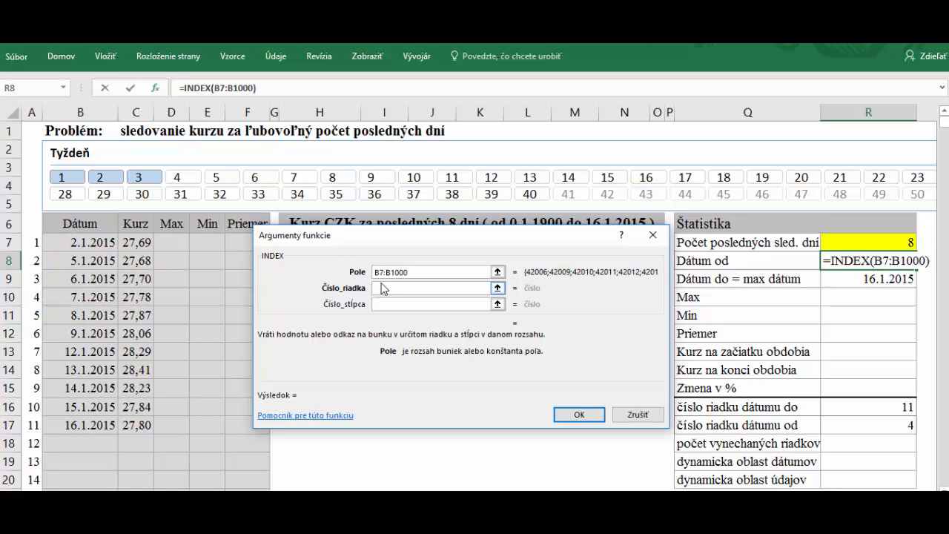
{"action": "left_click", "coordinate": [895, 422]}
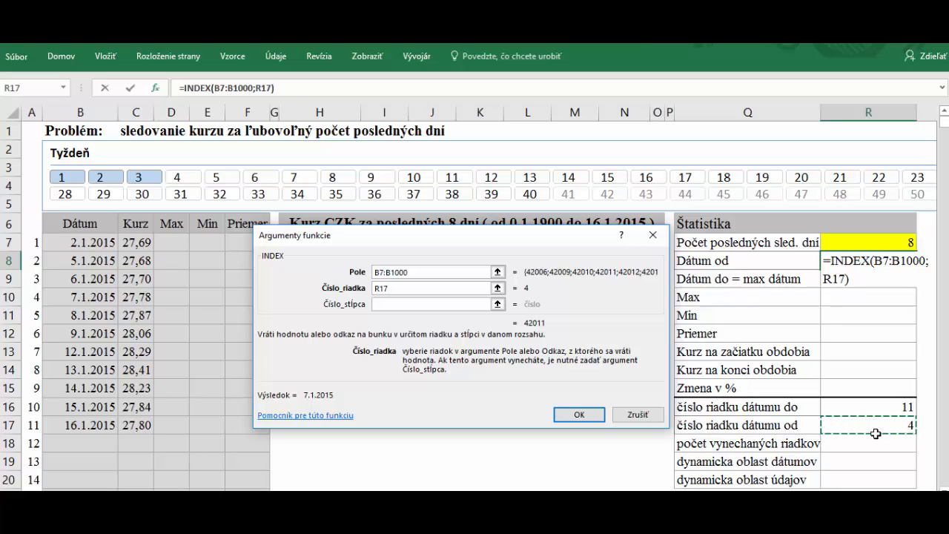
{"action": "left_click", "coordinate": [390, 304]}
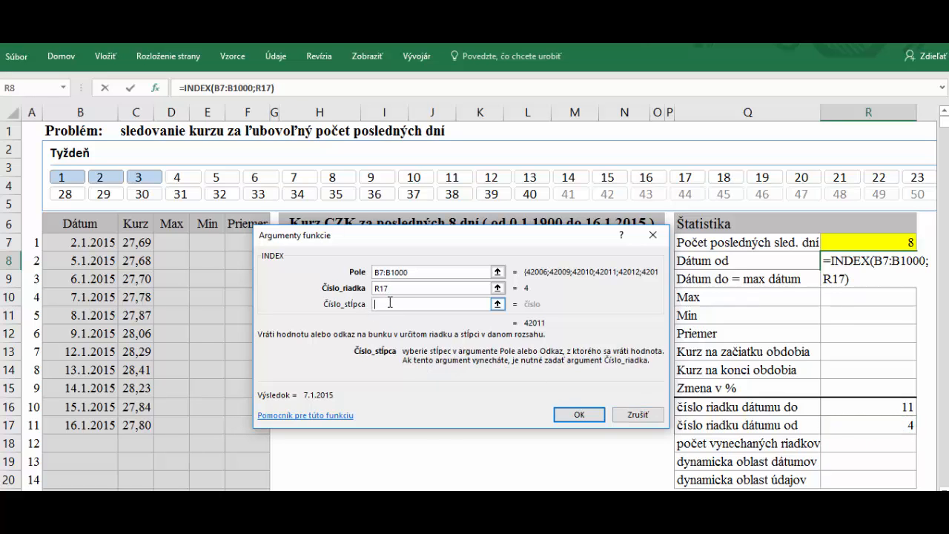
{"action": "type", "text": "1"}
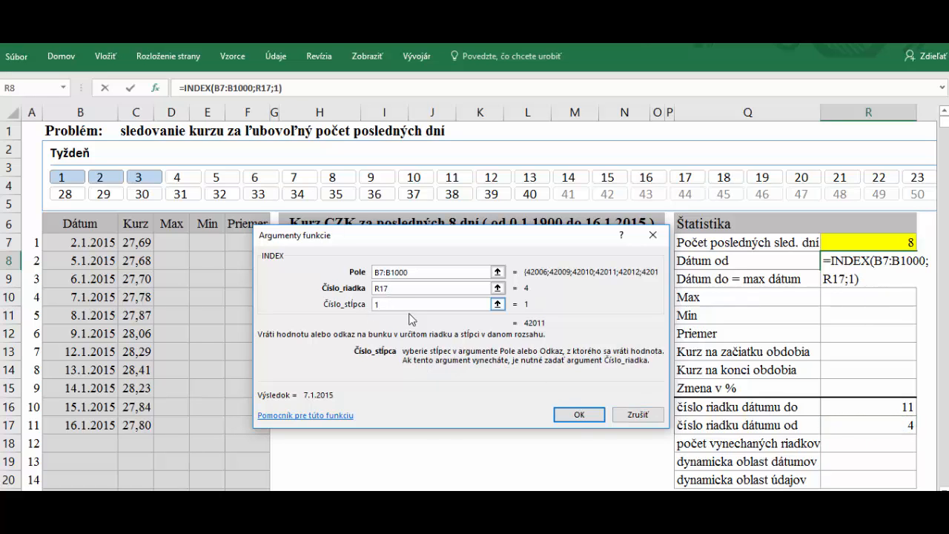
{"action": "left_click", "coordinate": [570, 415]}
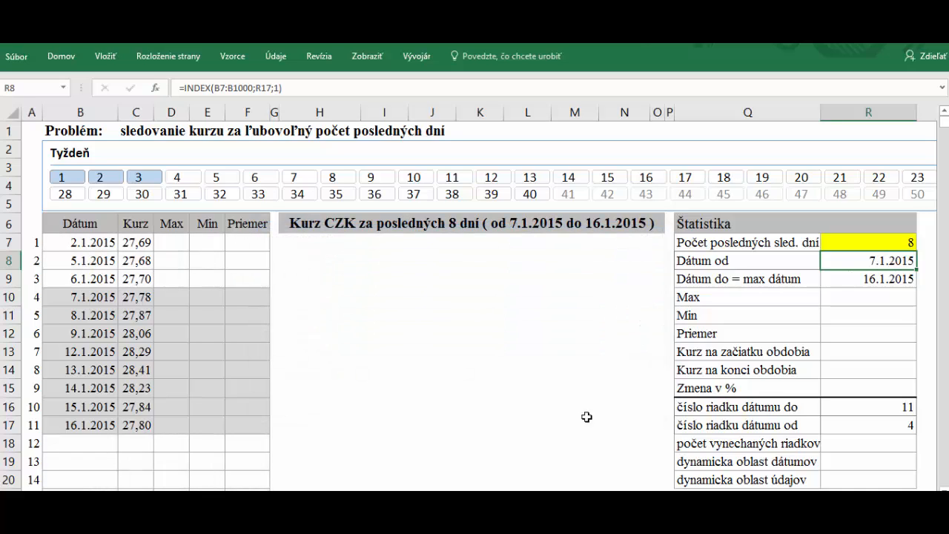
Check the 7.1.2015 start date and compare the eight tracked rows with three skipped rows
{"action": "left_click", "coordinate": [80, 296]}
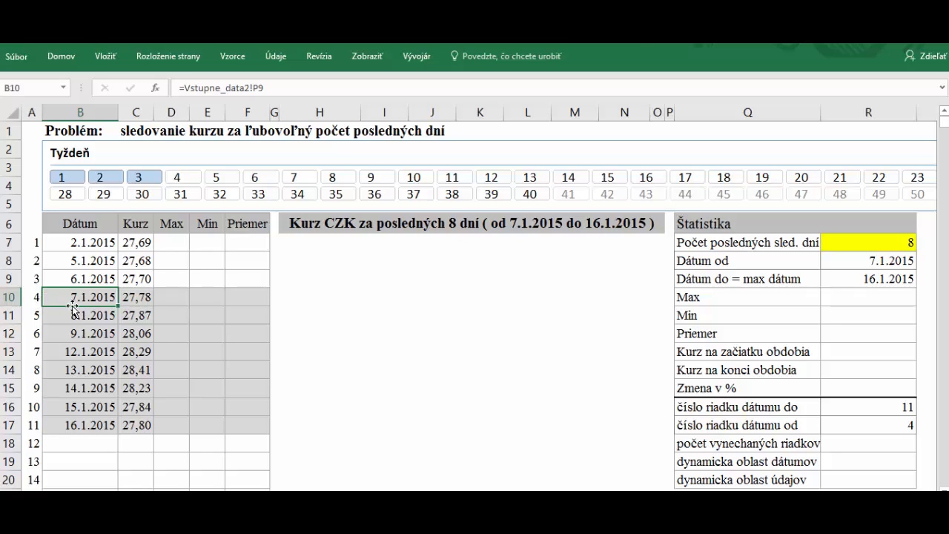
{"action": "left_click", "coordinate": [37, 297]}
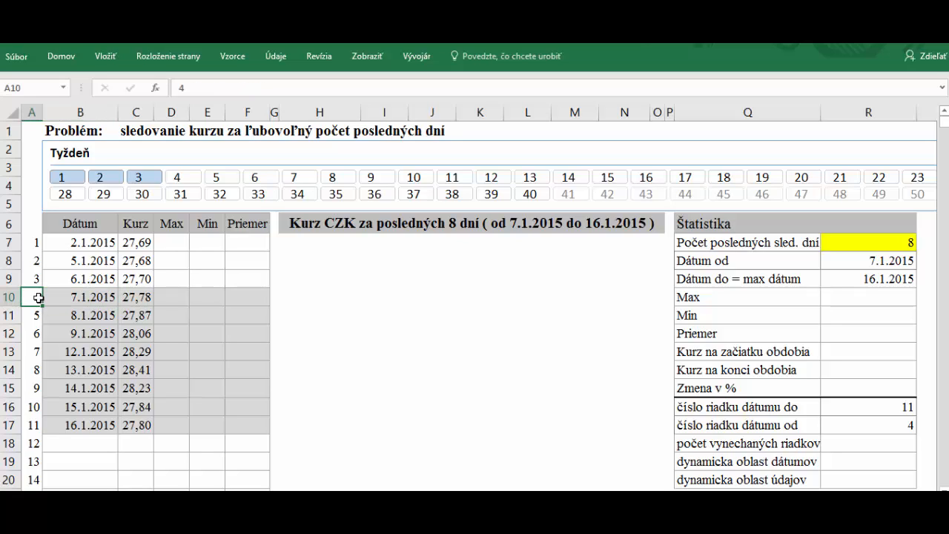
{"action": "left_click", "coordinate": [83, 300]}
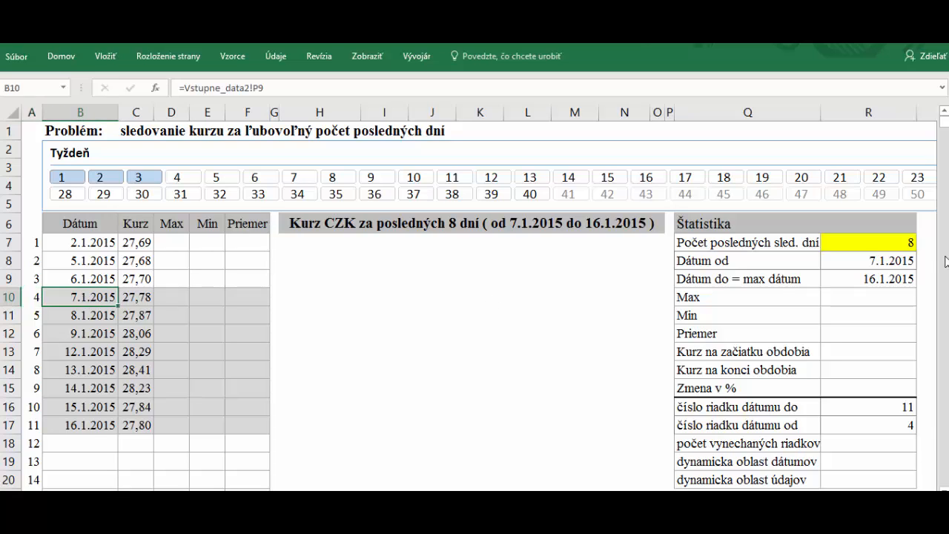
{"action": "left_click", "coordinate": [885, 262]}
{"action": "left_click", "coordinate": [888, 439]}
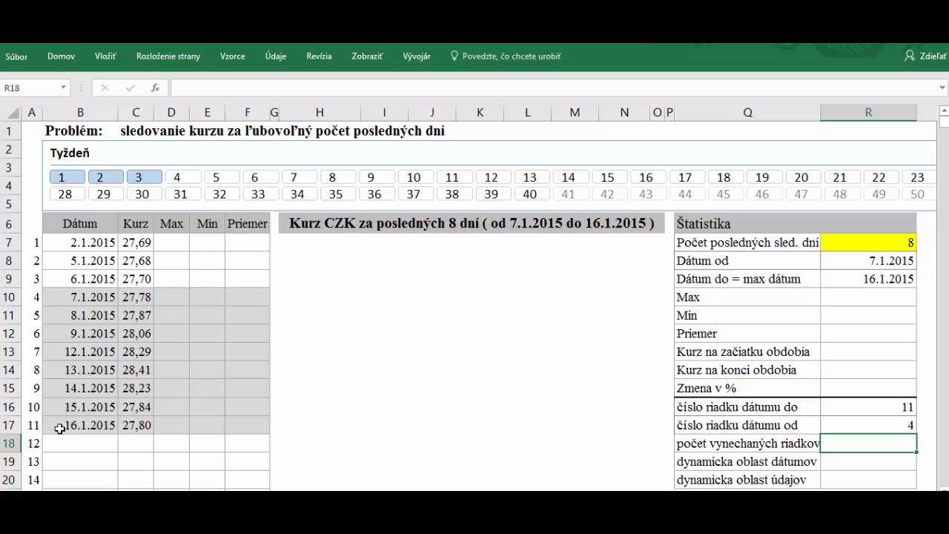
{"action": "left_click_drag", "start_coordinate": [70, 296], "coordinate": [74, 422]}
{"action": "left_click_drag", "start_coordinate": [85, 281], "coordinate": [94, 242]}
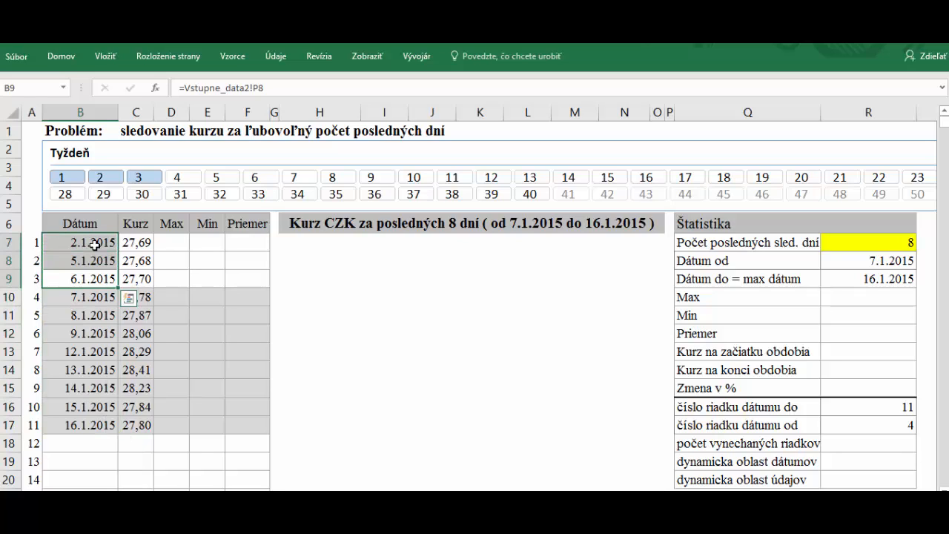
Enter =R16-R7 in R18 so the skipped-rows count is 3
{"action": "left_click", "coordinate": [838, 439]}
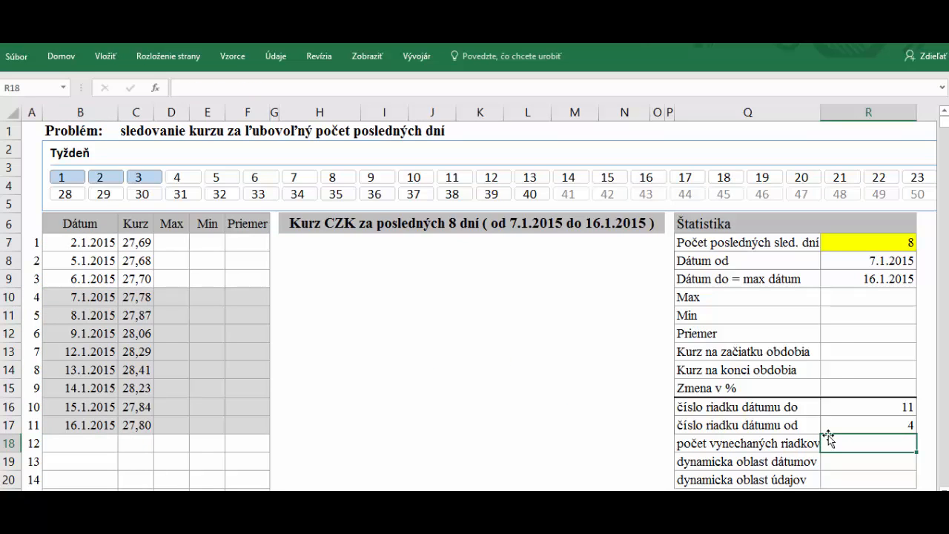
{"action": "type", "text": "="}
{"action": "left_click", "coordinate": [874, 405]}
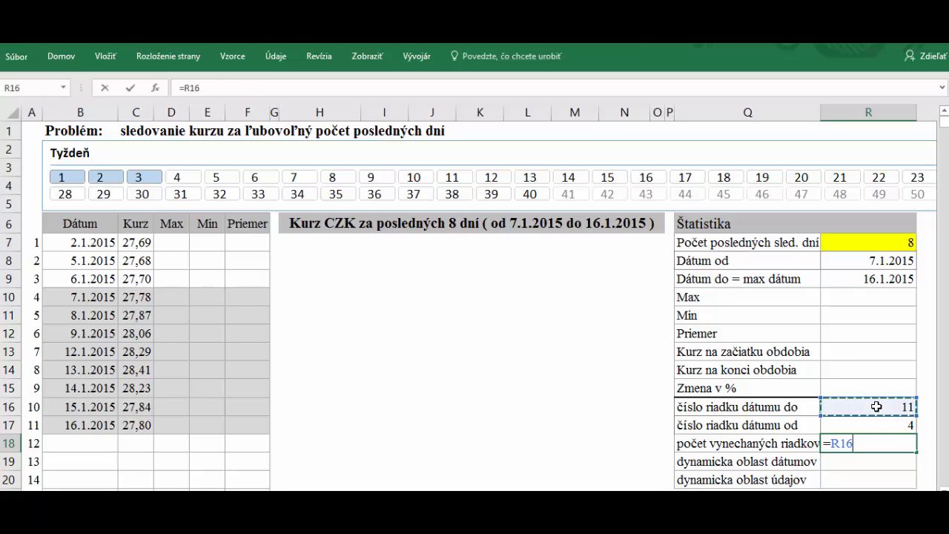
{"action": "type", "text": "-"}
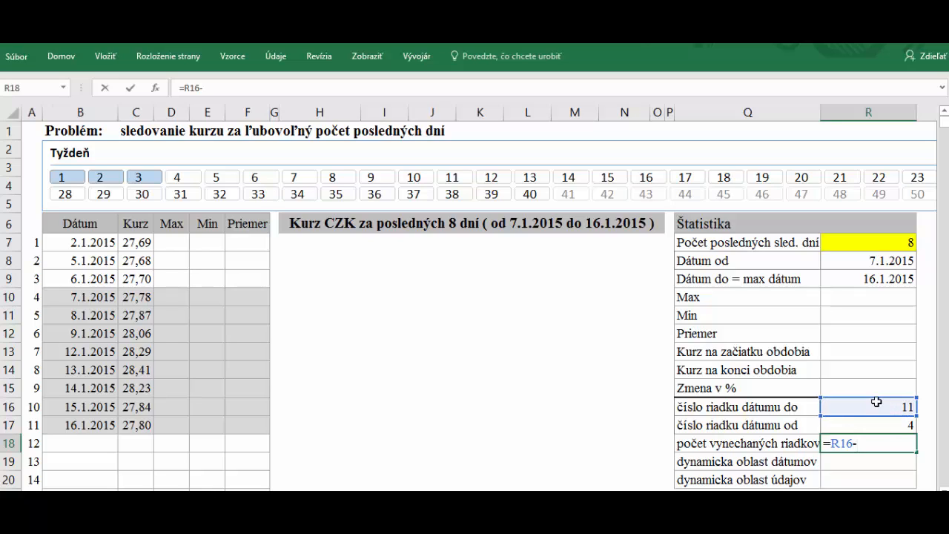
{"action": "left_click", "coordinate": [889, 242]}
{"action": "key", "text": "Return"}
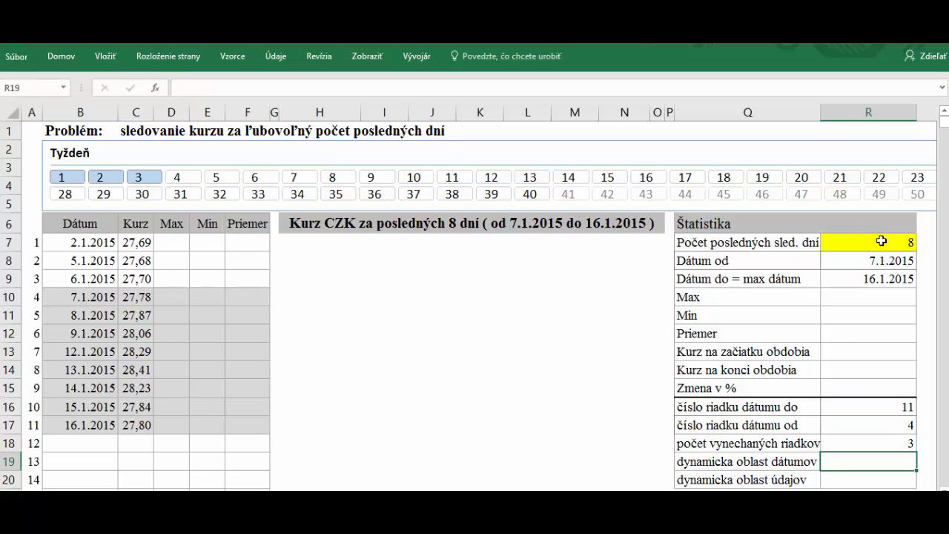
{"action": "left_click", "coordinate": [889, 443]}
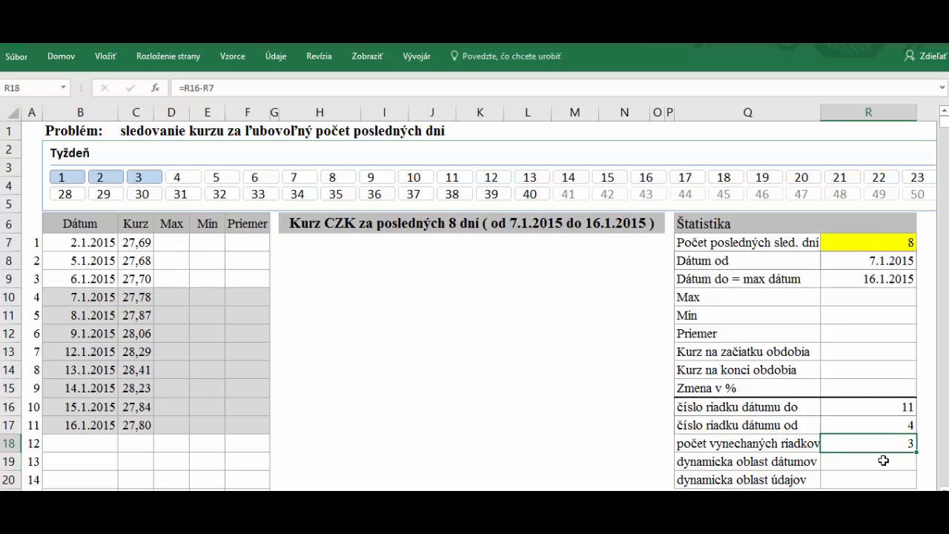
{"action": "left_click", "coordinate": [884, 461]}
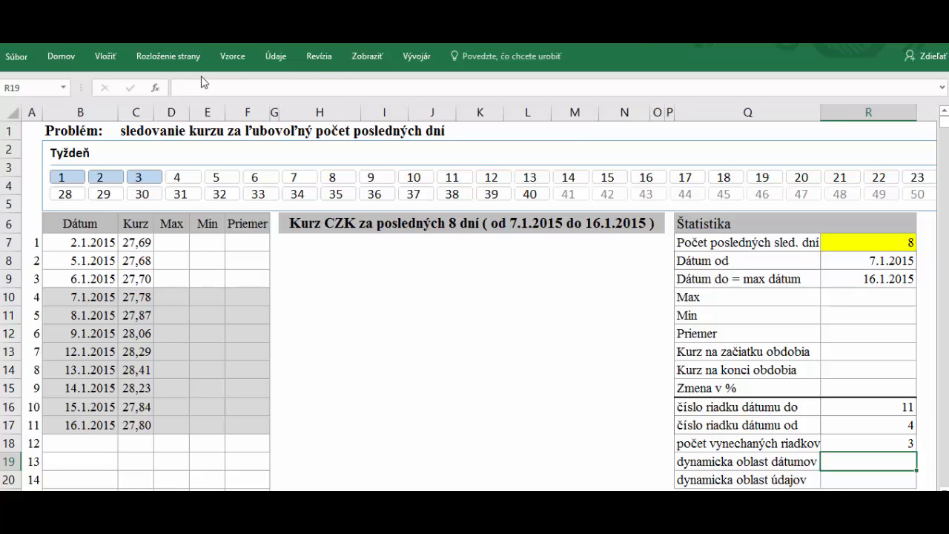
Delete the existing DatumyDG2 and UdajeDG2 names in Name Manager
{"action": "left_click", "coordinate": [236, 56]}
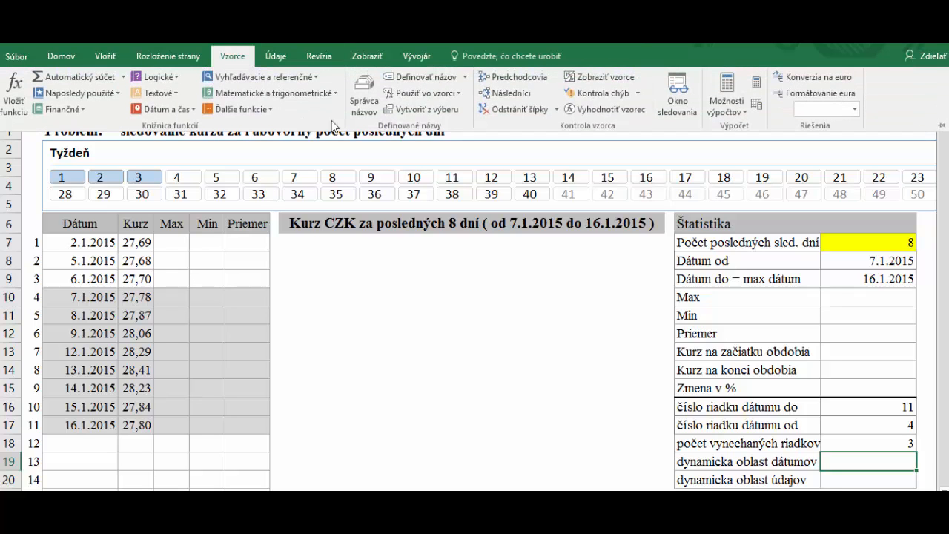
{"action": "left_click", "coordinate": [363, 104]}
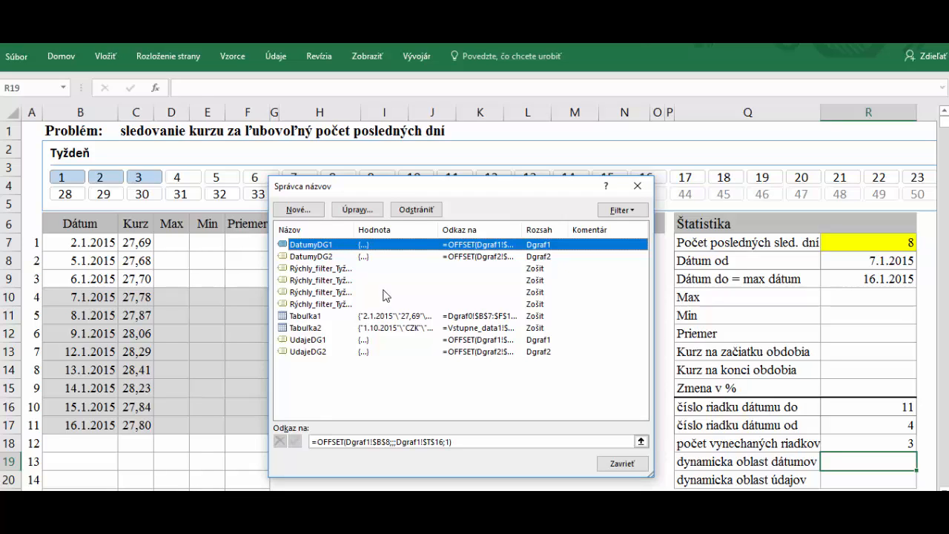
{"action": "left_click", "coordinate": [320, 257]}
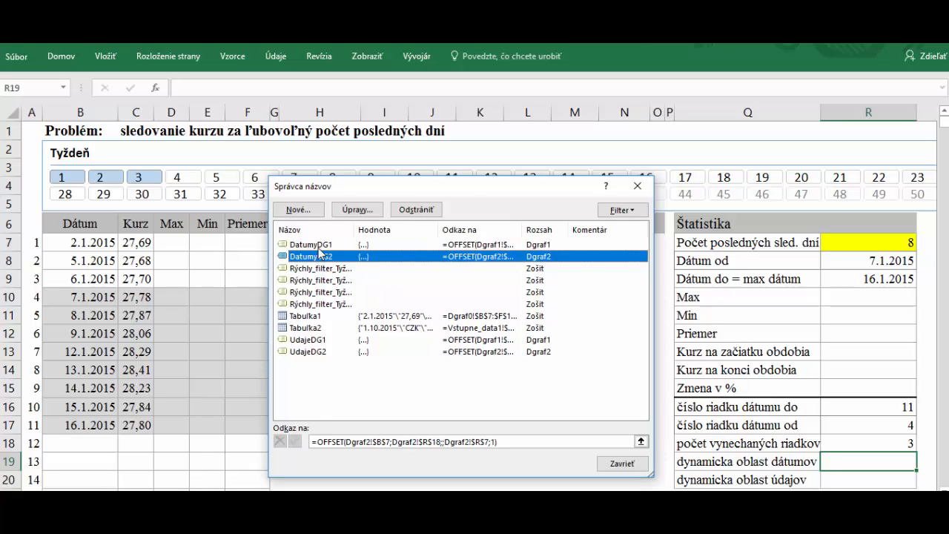
{"action": "left_click", "coordinate": [416, 210]}
{"action": "left_click", "coordinate": [445, 321]}
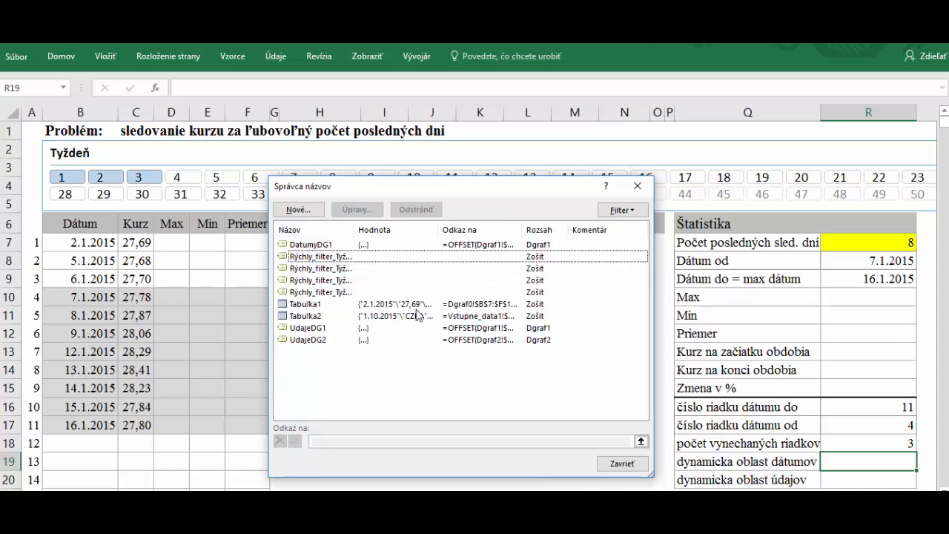
{"action": "left_click", "coordinate": [315, 341]}
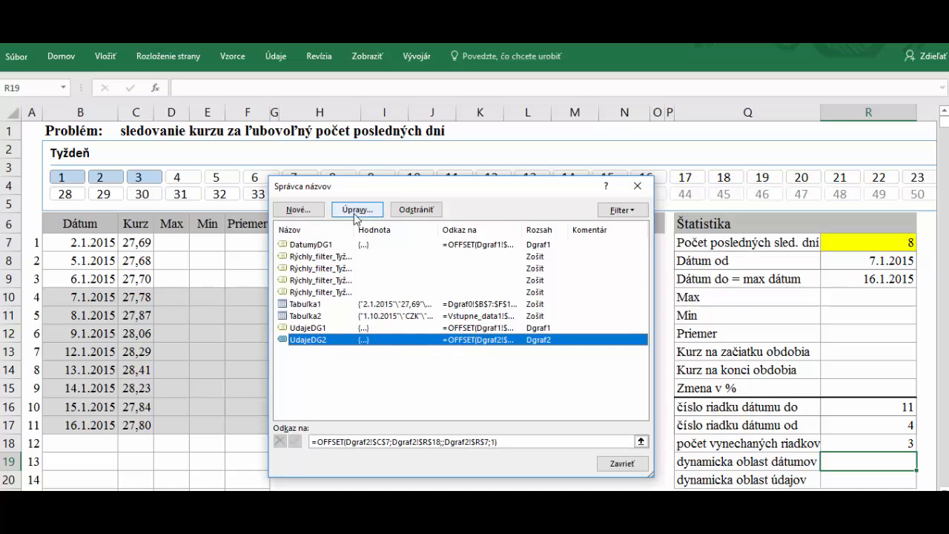
{"action": "left_click", "coordinate": [418, 211]}
{"action": "left_click", "coordinate": [443, 322]}
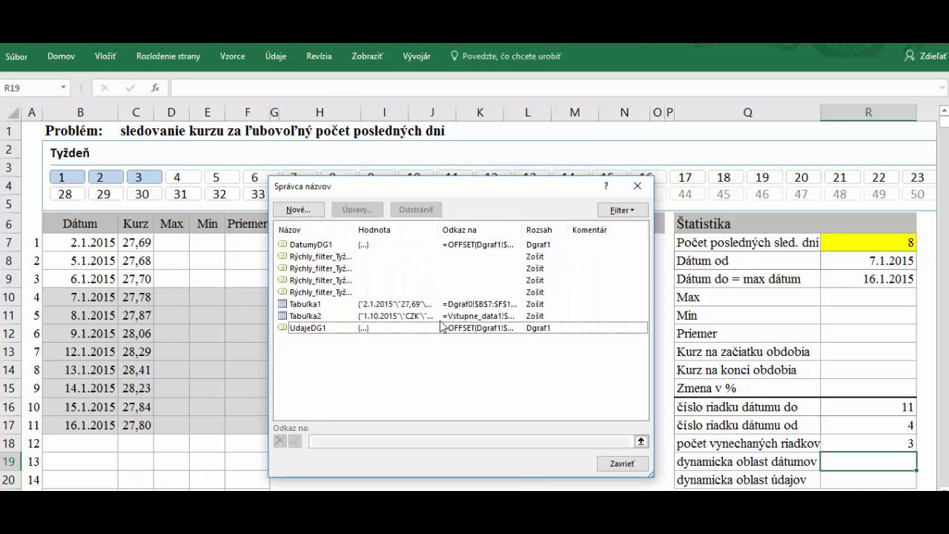
Start a new name DatumyDG2 scoped to sheet Dgraf2
{"action": "left_click", "coordinate": [300, 210]}
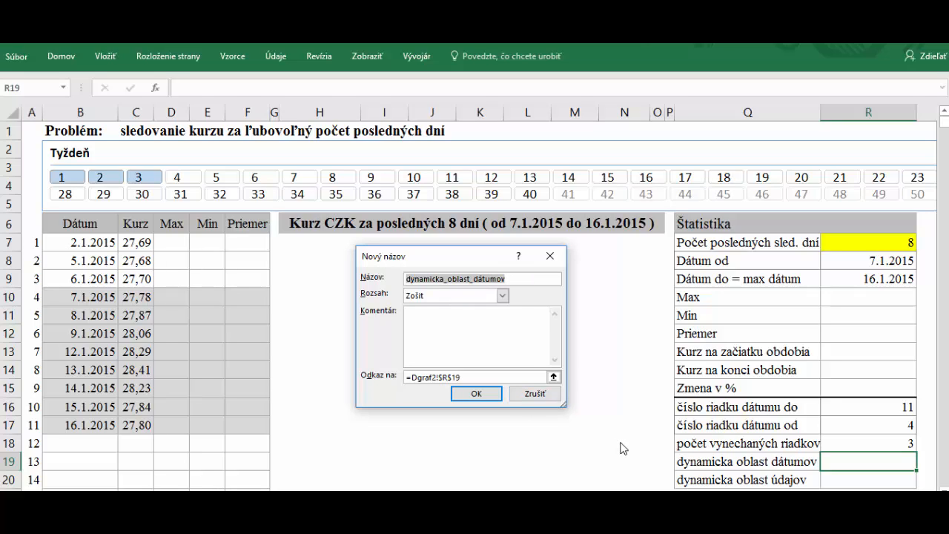
{"action": "type", "text": "DatumyDG2"}
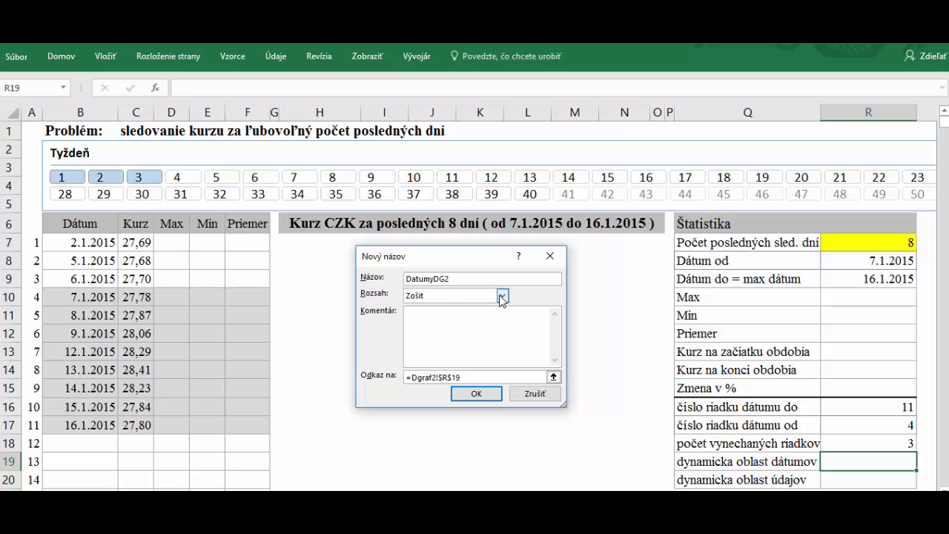
{"action": "left_click", "coordinate": [502, 295]}
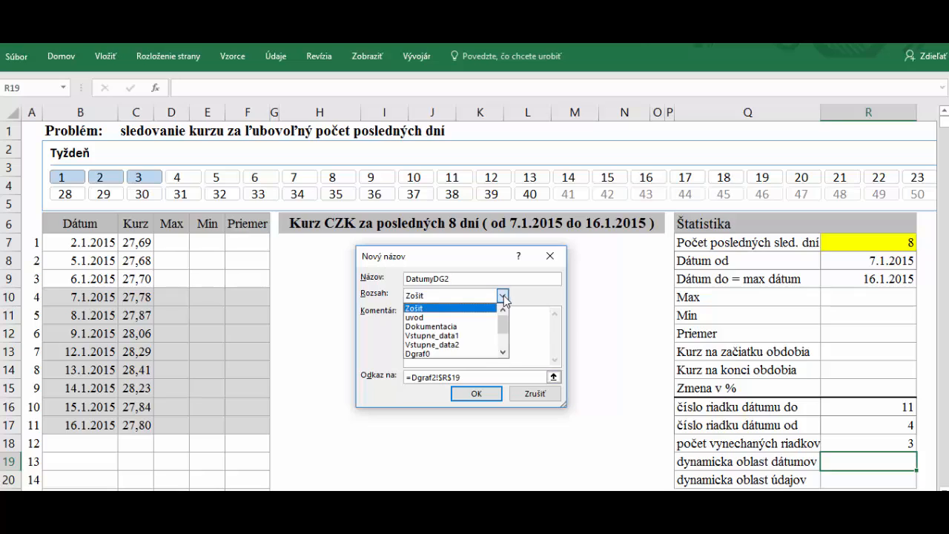
{"action": "left_click", "coordinate": [502, 353]}
{"action": "left_click", "coordinate": [502, 353]}
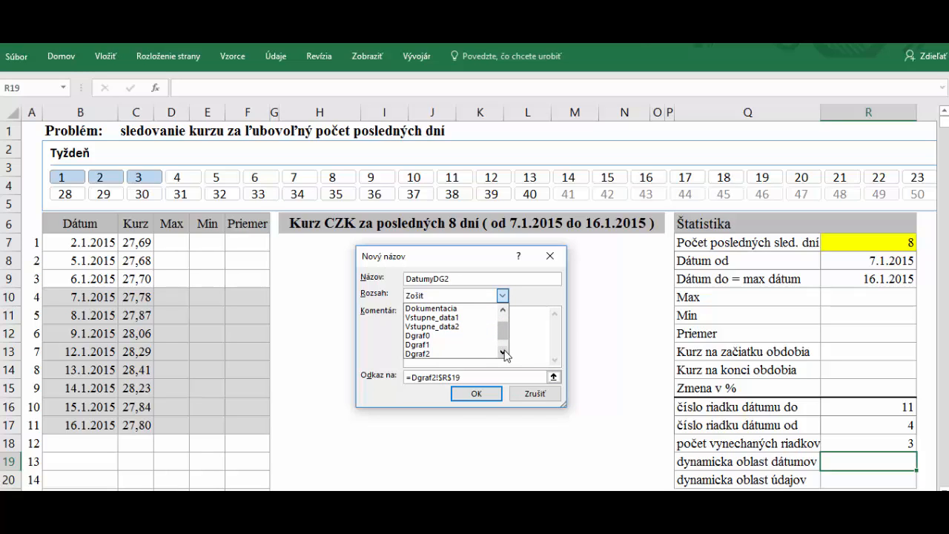
{"action": "left_click", "coordinate": [504, 353]}
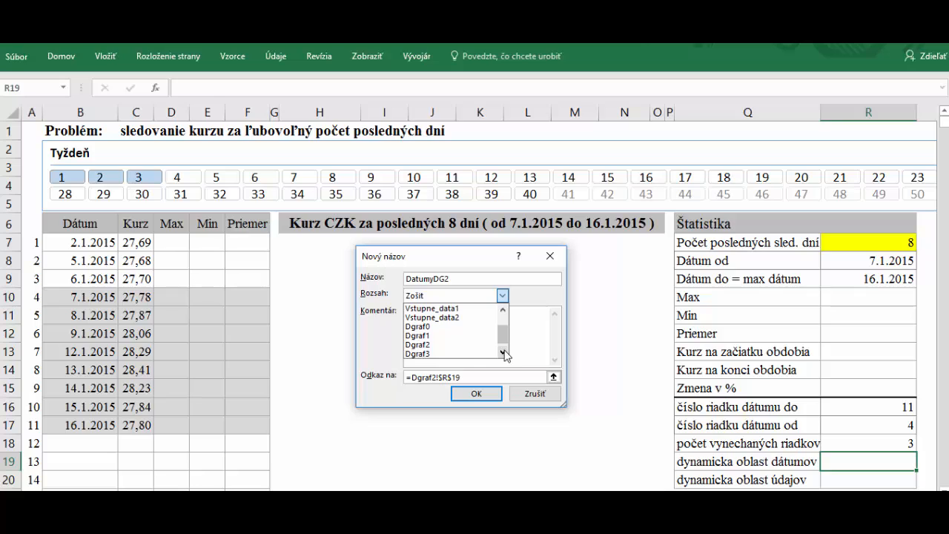
{"action": "left_click", "coordinate": [427, 345]}
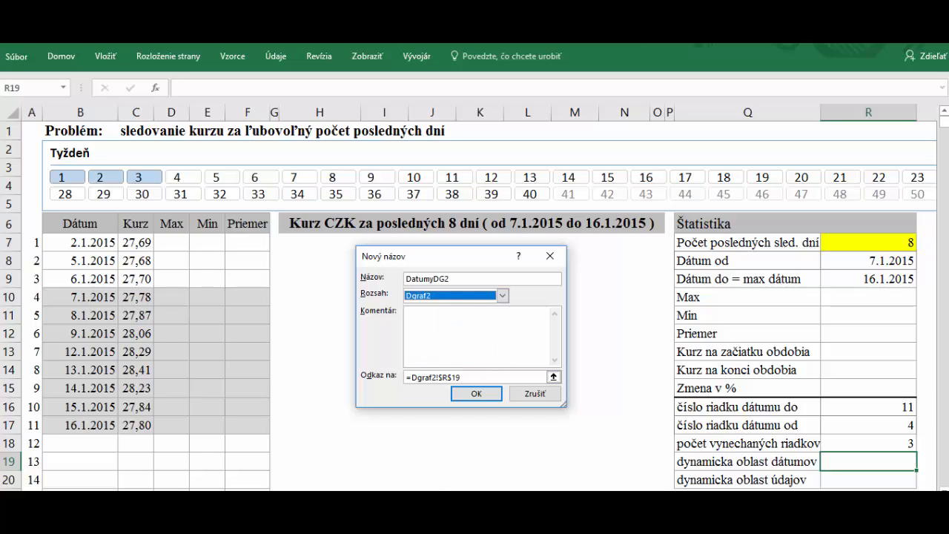
Make DatumyDG2 refer to =OFFSET(Dgraf2!$B$7;Dgraf2!$R$18;;Dgraf2!$R$7;1) and confirm
{"action": "left_click", "coordinate": [478, 377]}
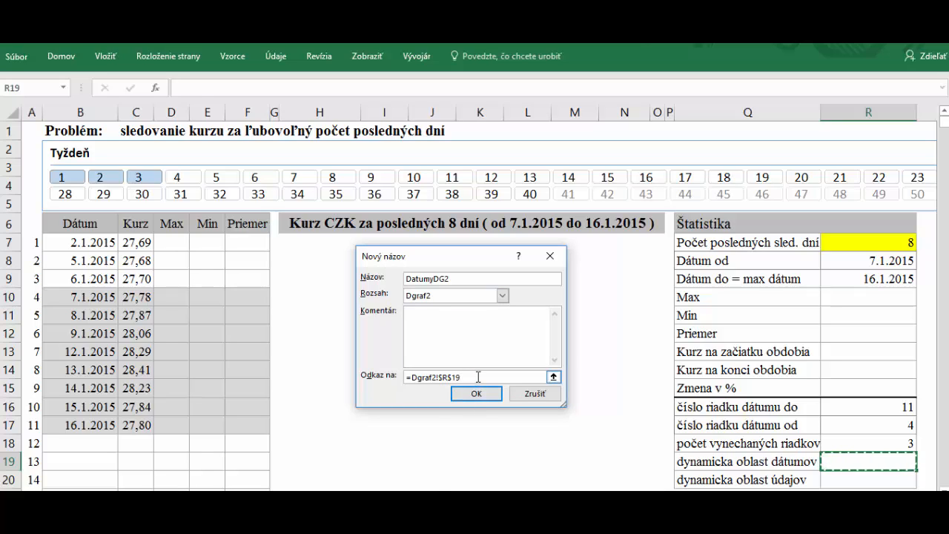
{"action": "key", "text": "BackSpace"}
{"action": "key", "text": "BackSpace"}
{"action": "key", "text": "BackSpace"}
{"action": "key", "text": "BackSpace"}
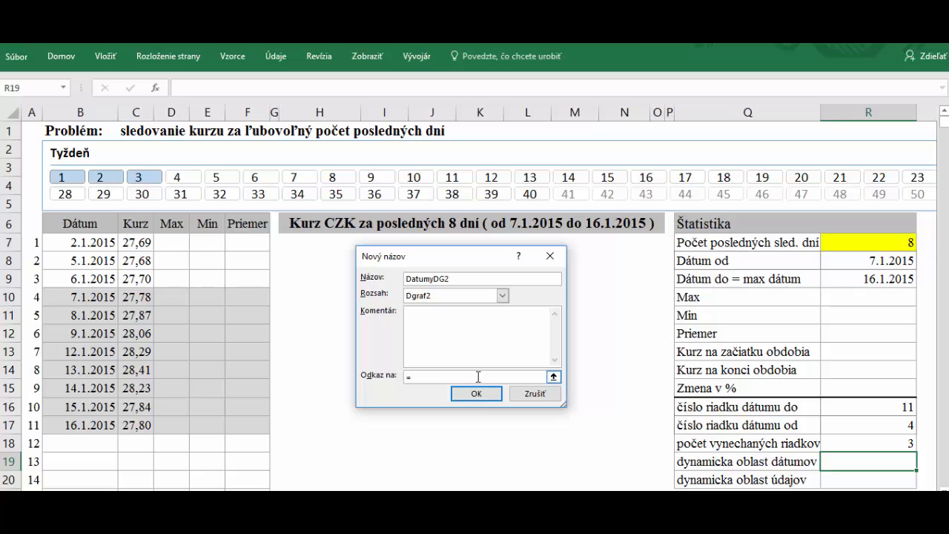
{"action": "type", "text": "offset("}
{"action": "key", "text": "BackSpace"}
{"action": "left_click", "coordinate": [75, 244]}
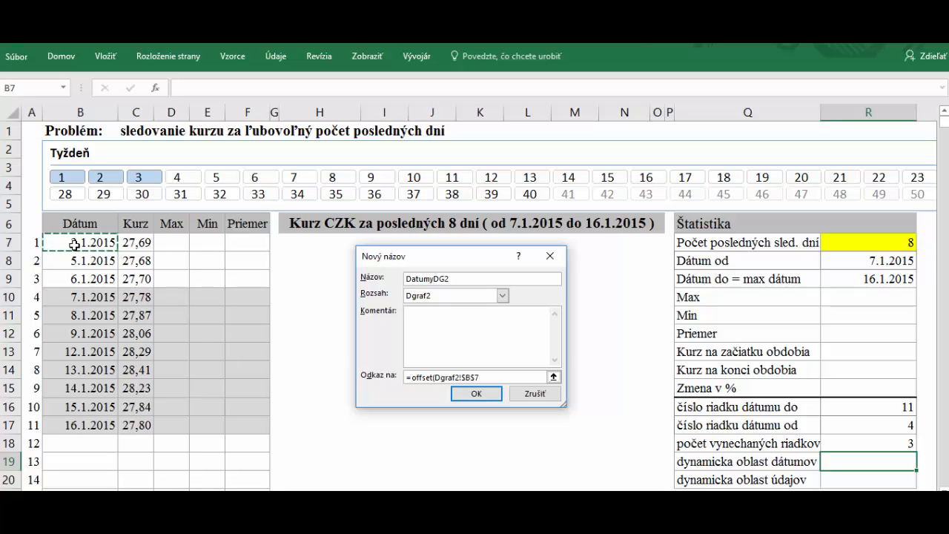
{"action": "type", "text": ";"}
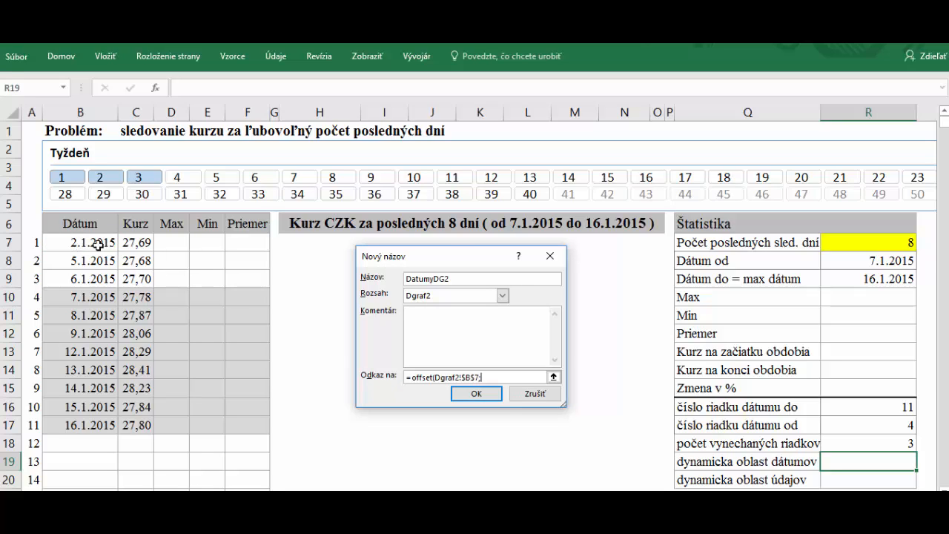
{"action": "left_click", "coordinate": [891, 447]}
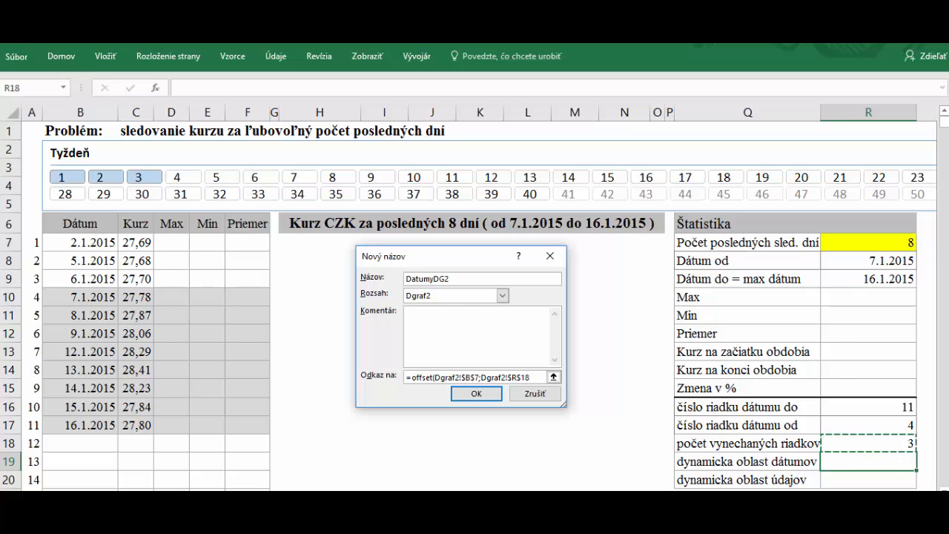
{"action": "type", "text": ";;"}
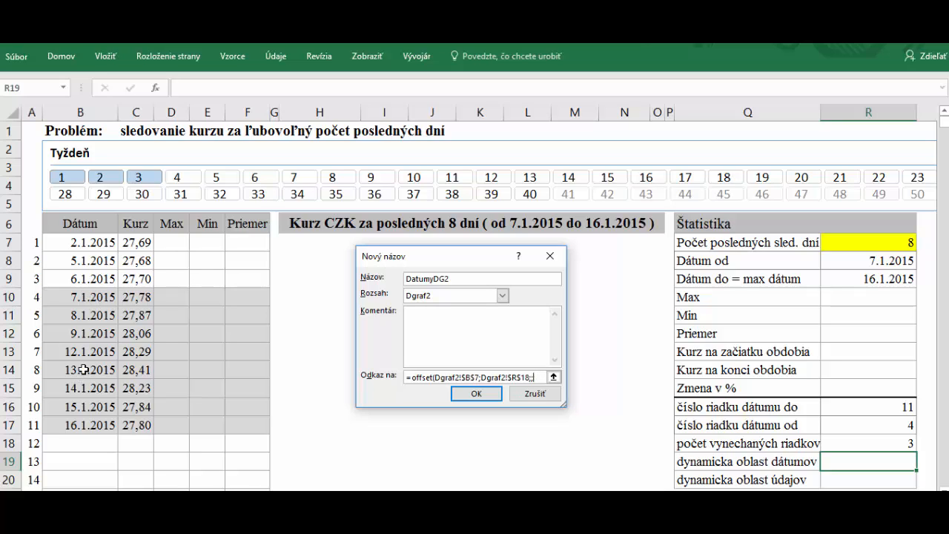
{"action": "left_click", "coordinate": [898, 244]}
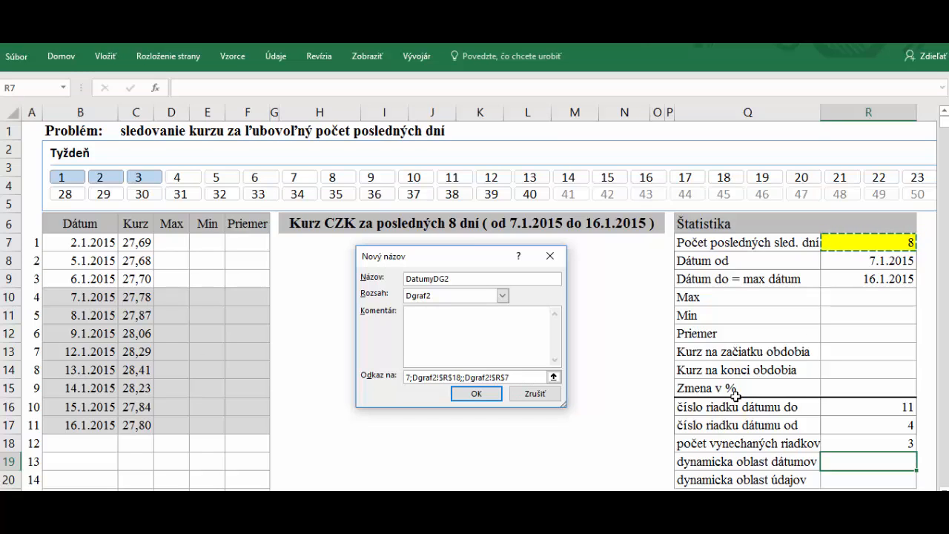
{"action": "type", "text": ";1)"}
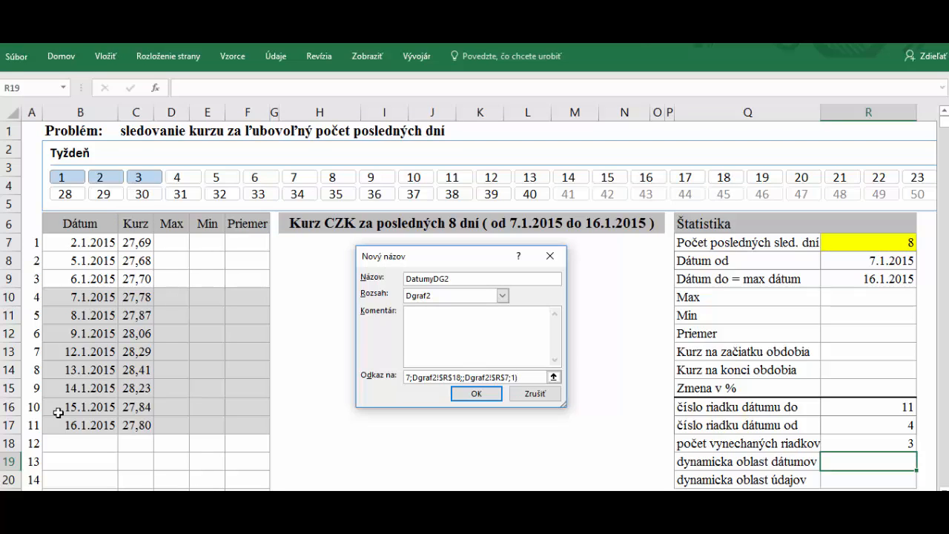
{"action": "left_click", "coordinate": [478, 393]}
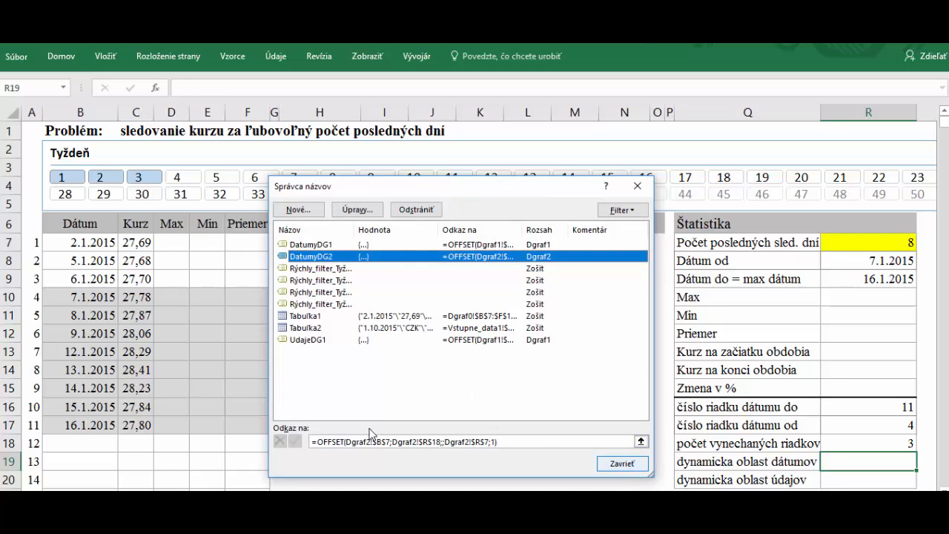
Start a new name UdajeDG2 scoped to sheet Dgraf2
{"action": "left_click", "coordinate": [295, 209]}
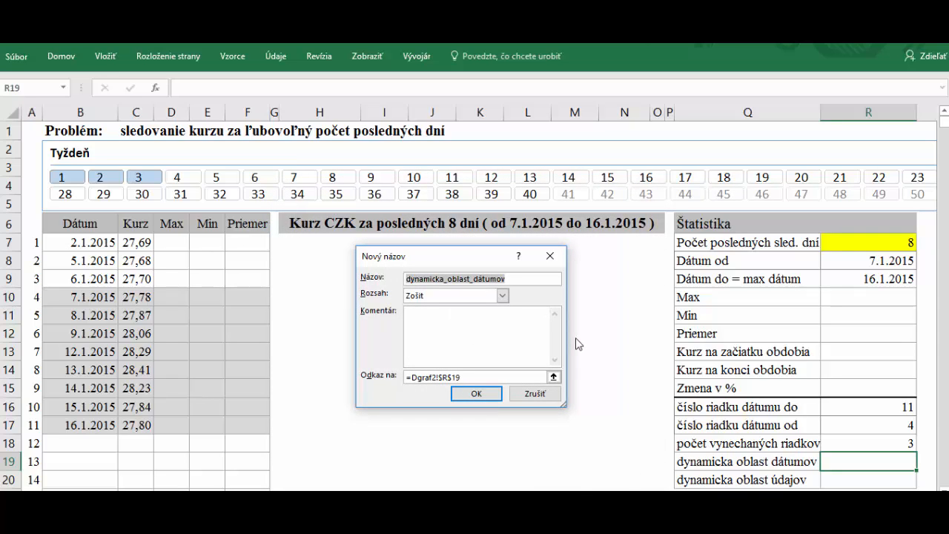
{"action": "type", "text": "UdajeDG2"}
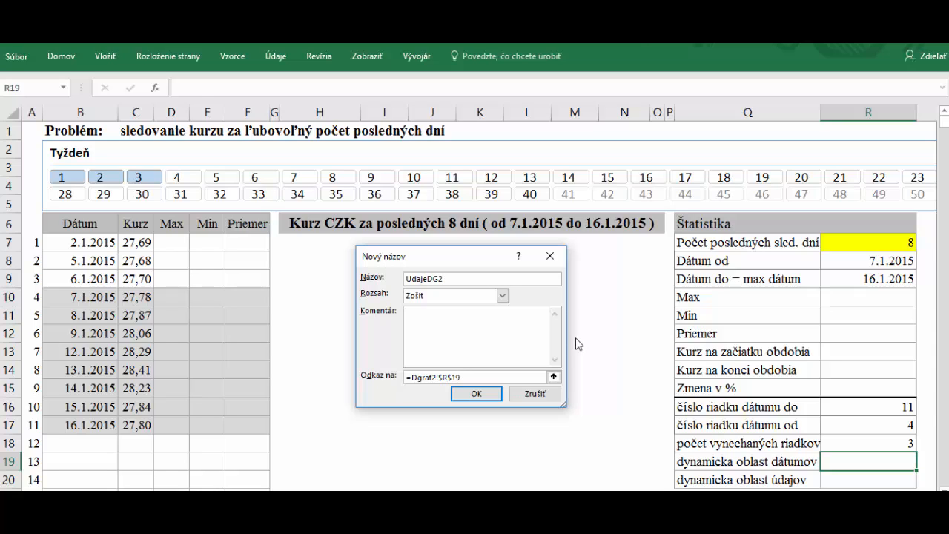
{"action": "left_click", "coordinate": [501, 295]}
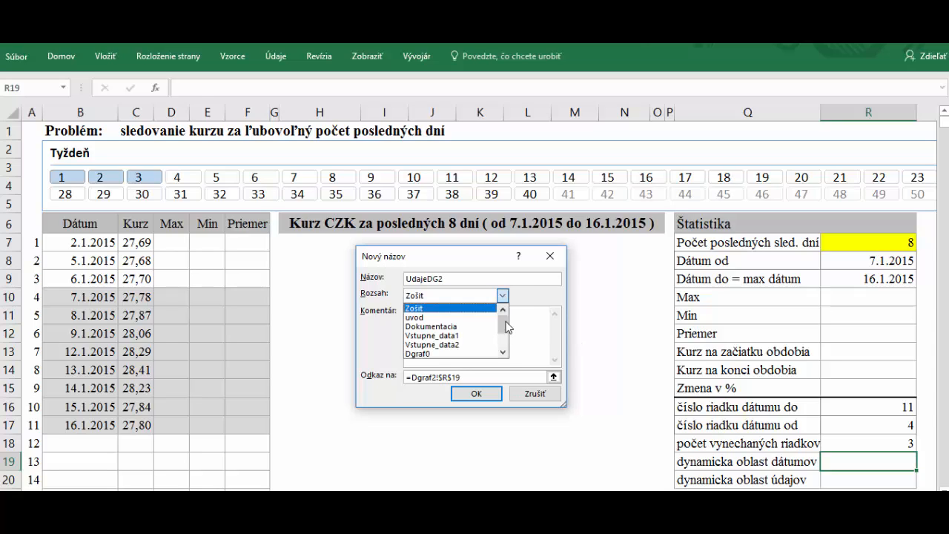
{"action": "left_click", "coordinate": [503, 353]}
{"action": "left_click", "coordinate": [503, 353]}
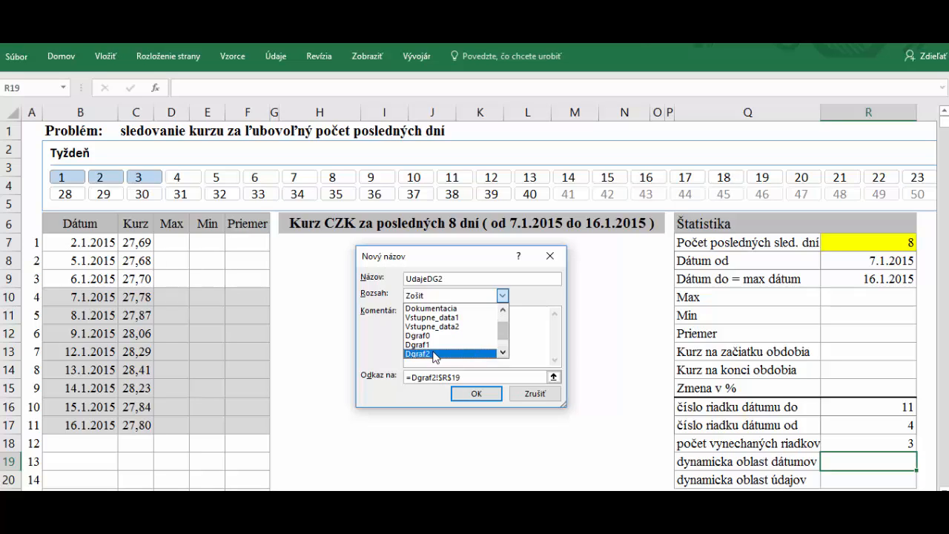
{"action": "left_click", "coordinate": [437, 353]}
Make UdajeDG2 refer to =OFFSET(Dgraf2!$C$7;Dgraf2!$R$18;;Dgraf2!$R$7;1), then close Name Manager
{"action": "left_click", "coordinate": [474, 377]}
{"action": "key", "text": "BackSpace"}
{"action": "key", "text": "BackSpace"}
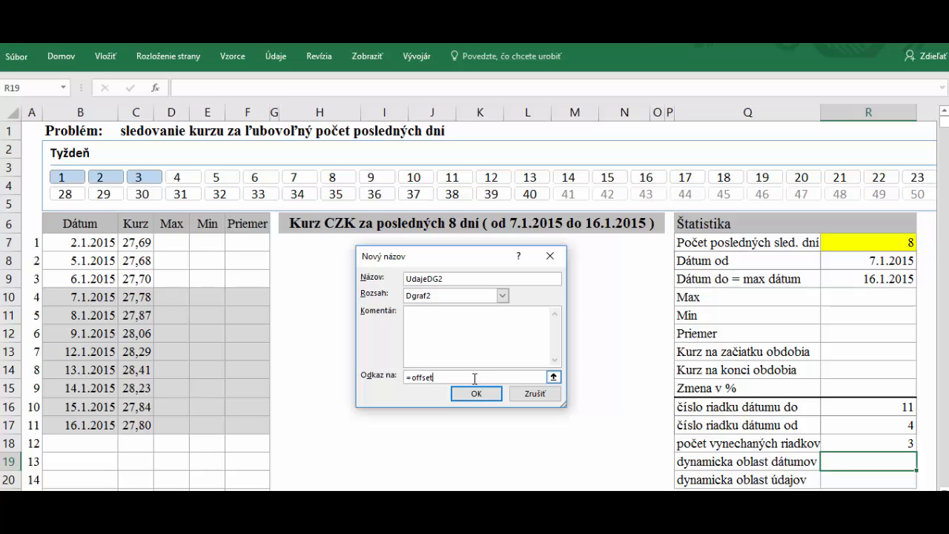
{"action": "left_click", "coordinate": [134, 244]}
{"action": "type", "text": ";"}
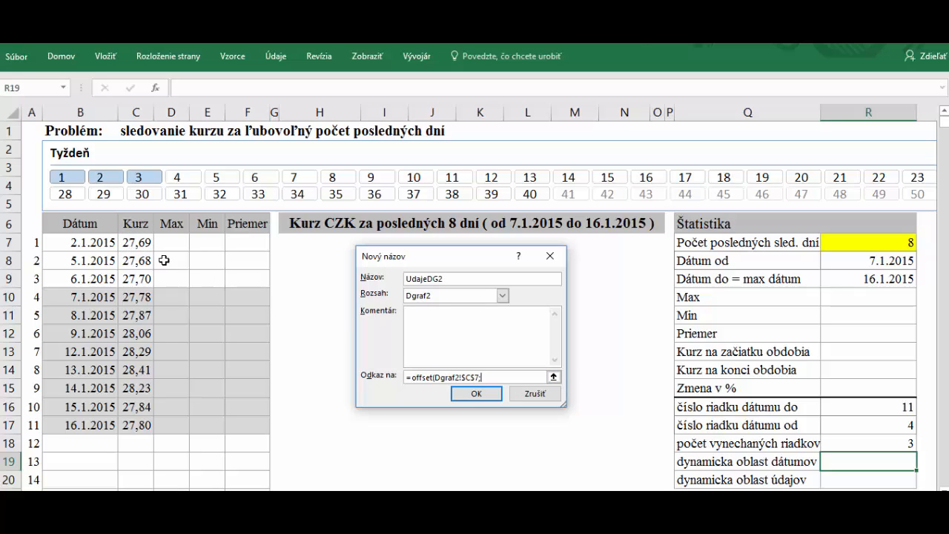
{"action": "left_click", "coordinate": [910, 442]}
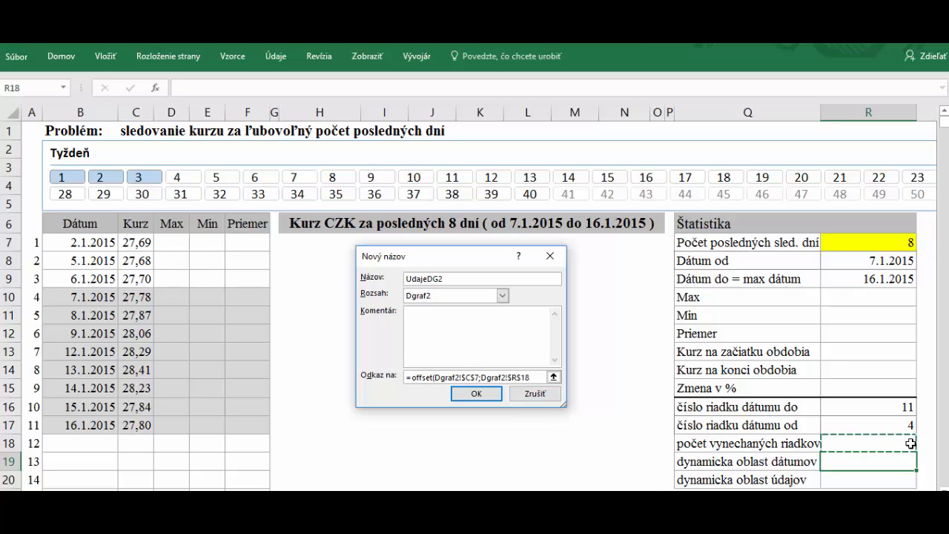
{"action": "type", "text": ";;"}
{"action": "left_click", "coordinate": [908, 244]}
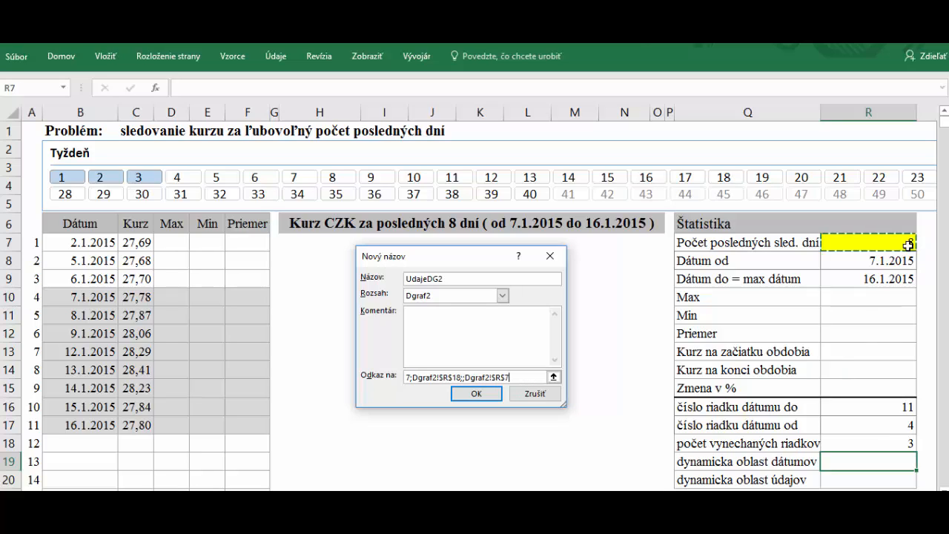
{"action": "type", "text": ";1)"}
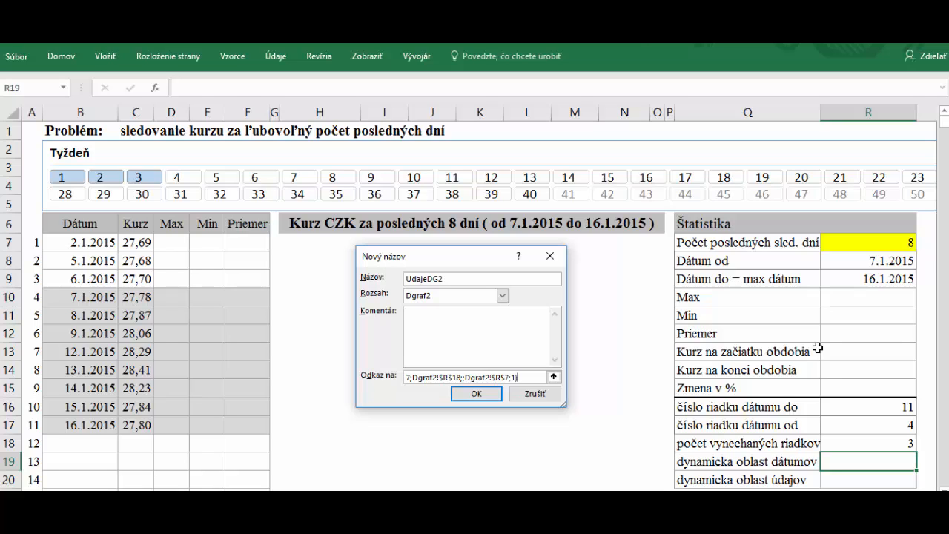
{"action": "left_click", "coordinate": [484, 395]}
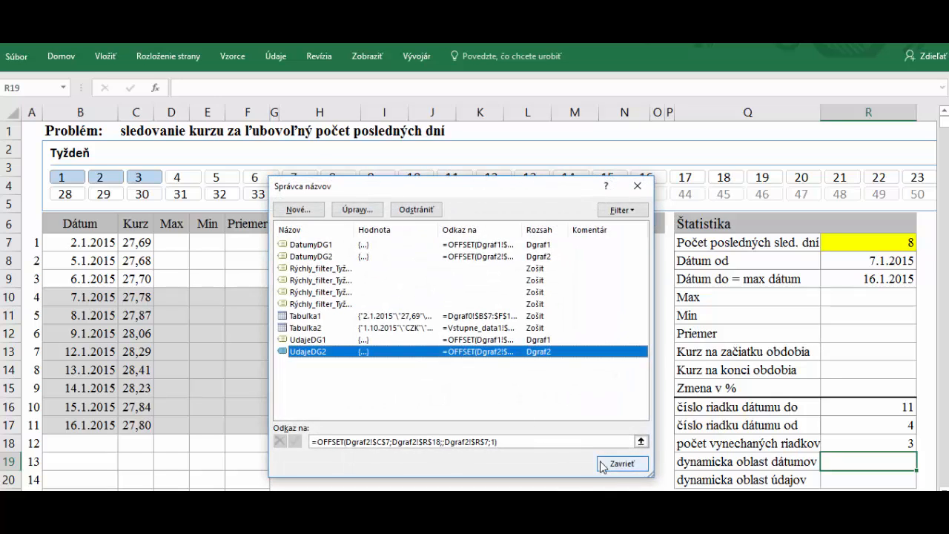
{"action": "left_click", "coordinate": [604, 462]}
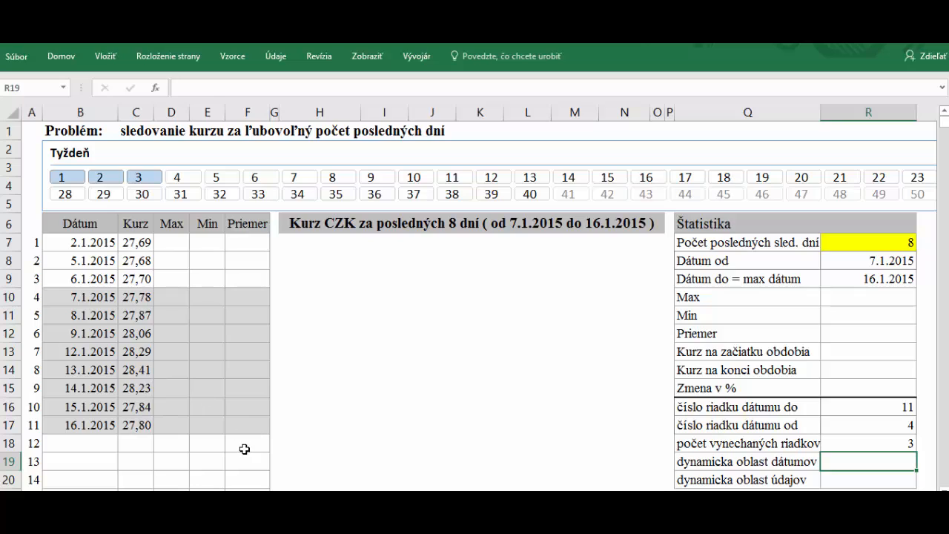
Enter =MAX(UdajeDG2) in R10 using the Paste Name list, giving 28,41
{"action": "left_click", "coordinate": [858, 295]}
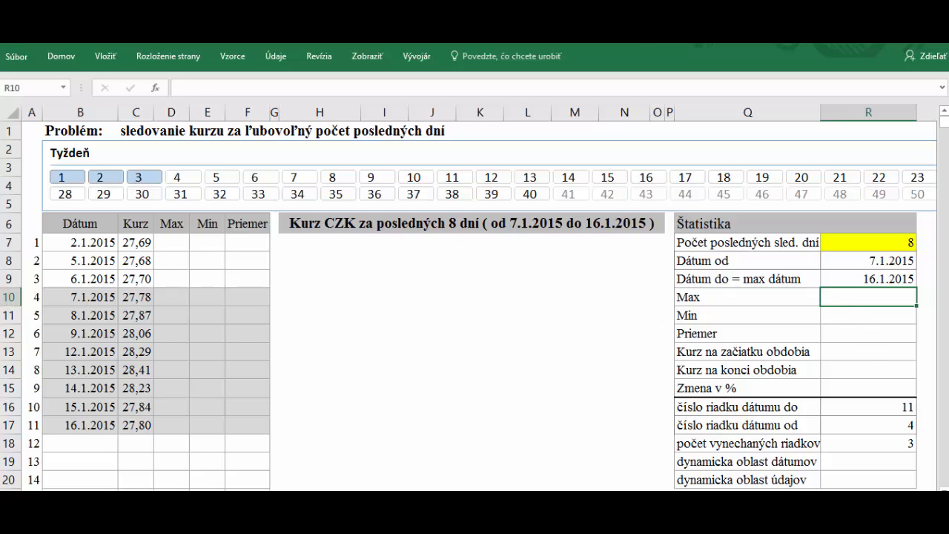
{"action": "type", "text": "=max("}
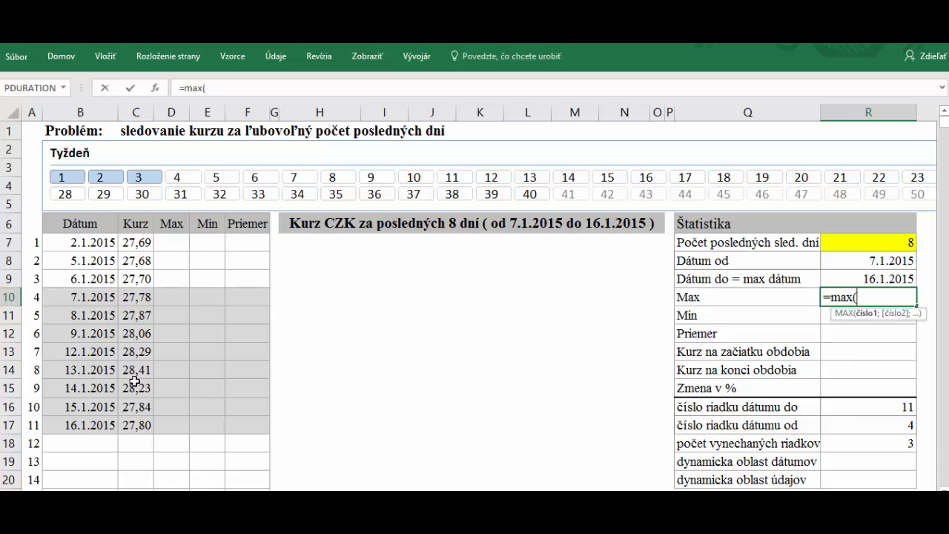
{"action": "key", "text": "F3"}
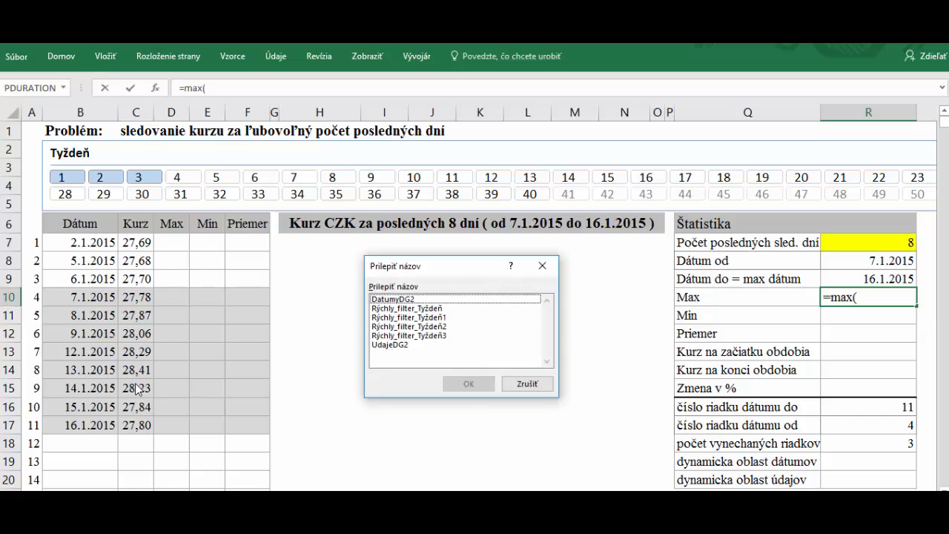
{"action": "double_click", "coordinate": [395, 345]}
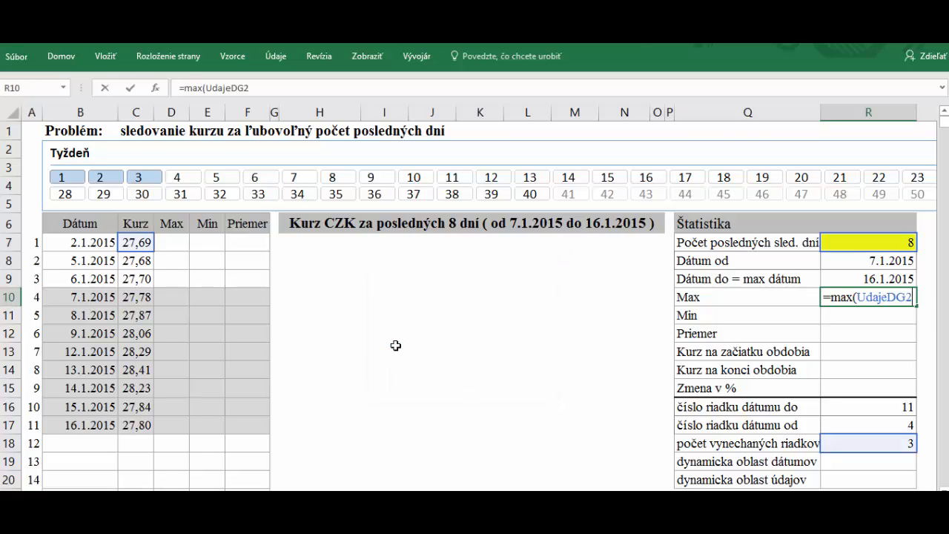
{"action": "key", "text": "Return"}
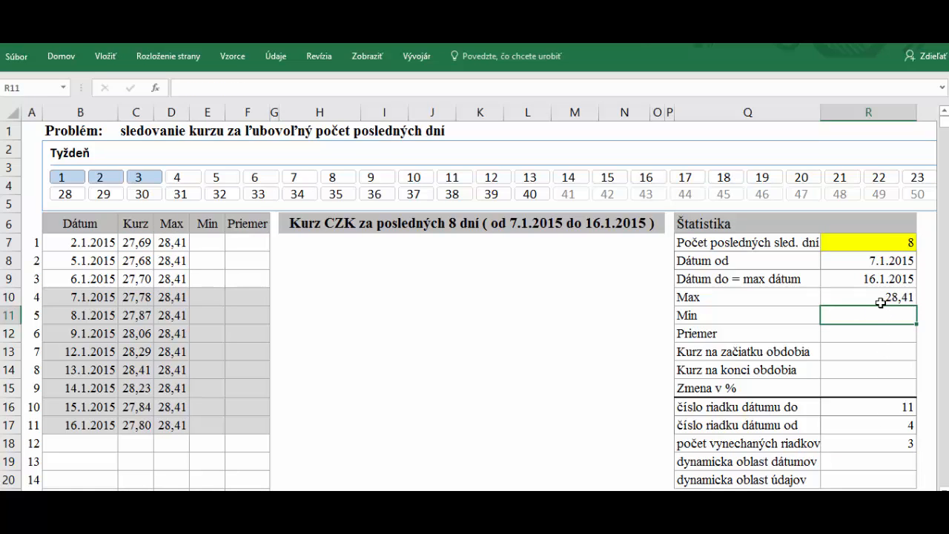
Check the formulas in D7, D8 and E7 against the Max result in R10
{"action": "left_click", "coordinate": [172, 243]}
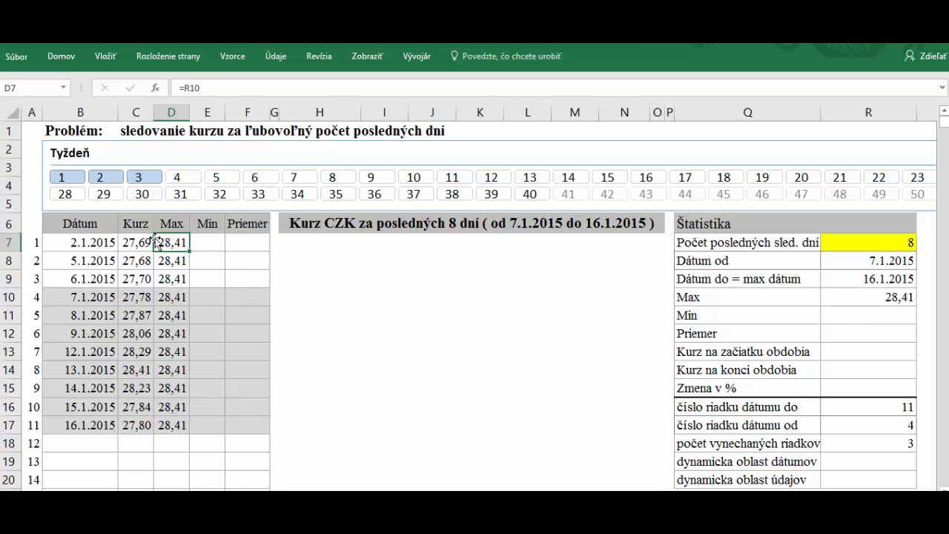
{"action": "left_click", "coordinate": [856, 295]}
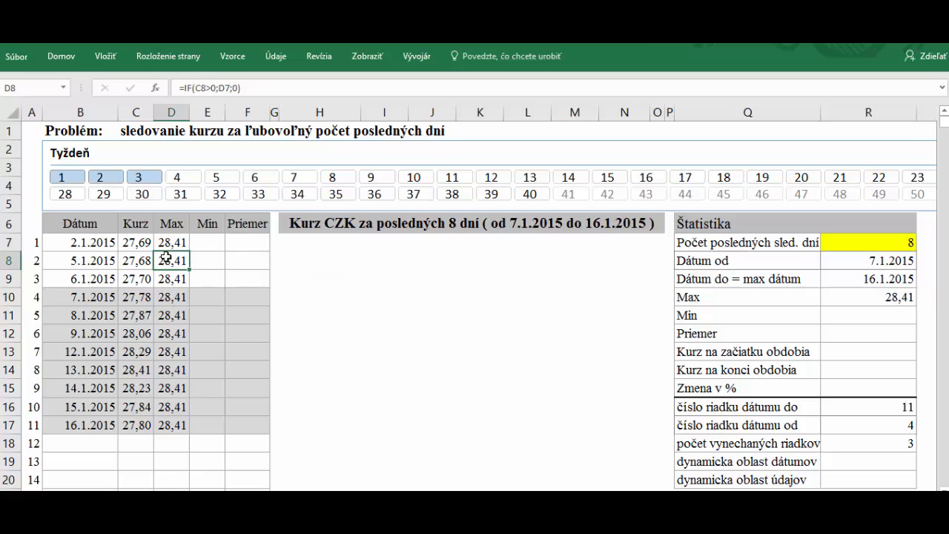
{"action": "left_click", "coordinate": [167, 263]}
{"action": "left_click", "coordinate": [892, 297]}
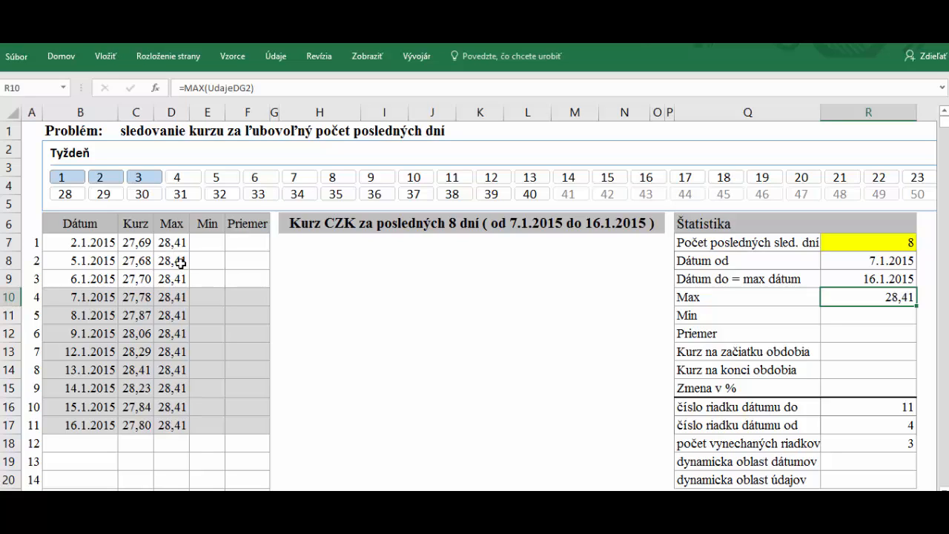
{"action": "left_click", "coordinate": [199, 240]}
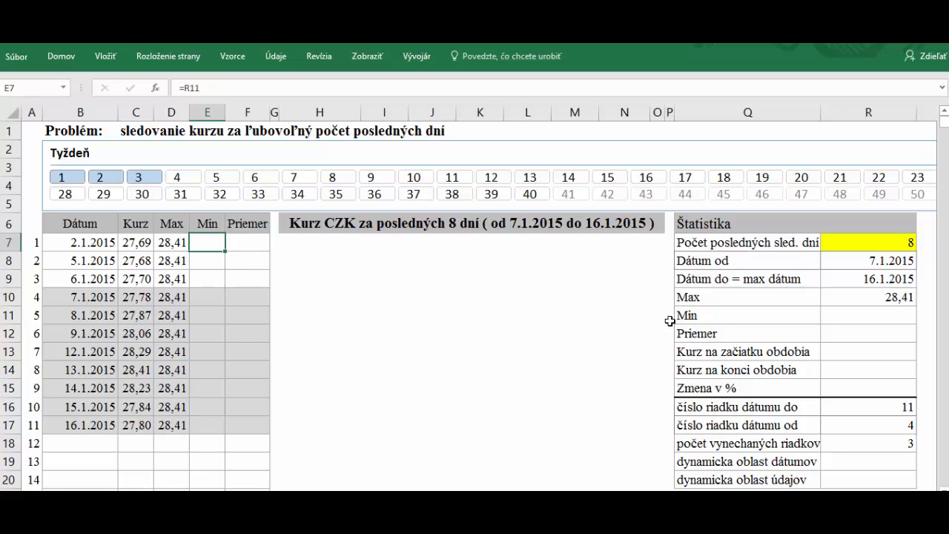
Enter =MIN(UdajeDG2) in R11 for the Min statistic, showing 27,78
{"action": "left_click", "coordinate": [864, 314]}
{"action": "type", "text": "=min("}
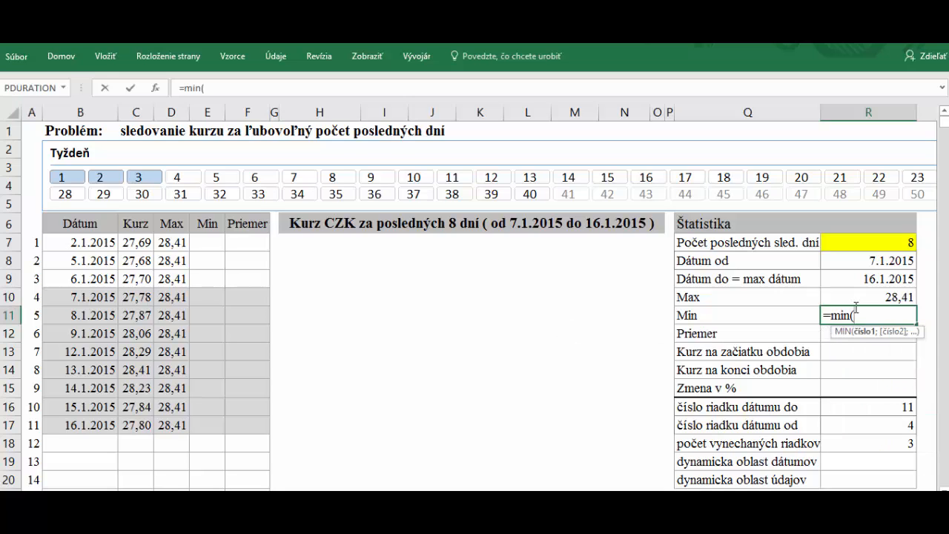
{"action": "key", "text": "F3"}
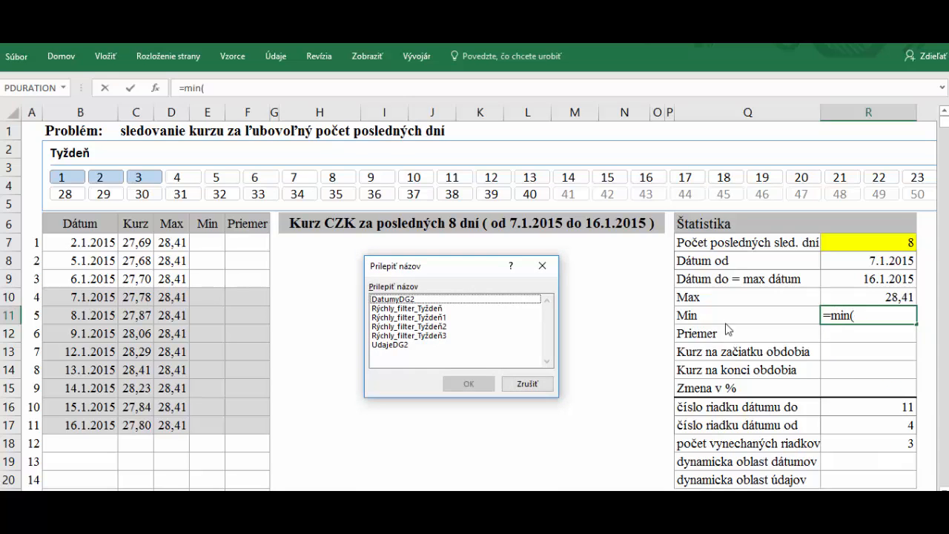
{"action": "left_click", "coordinate": [386, 346]}
{"action": "left_click", "coordinate": [468, 383]}
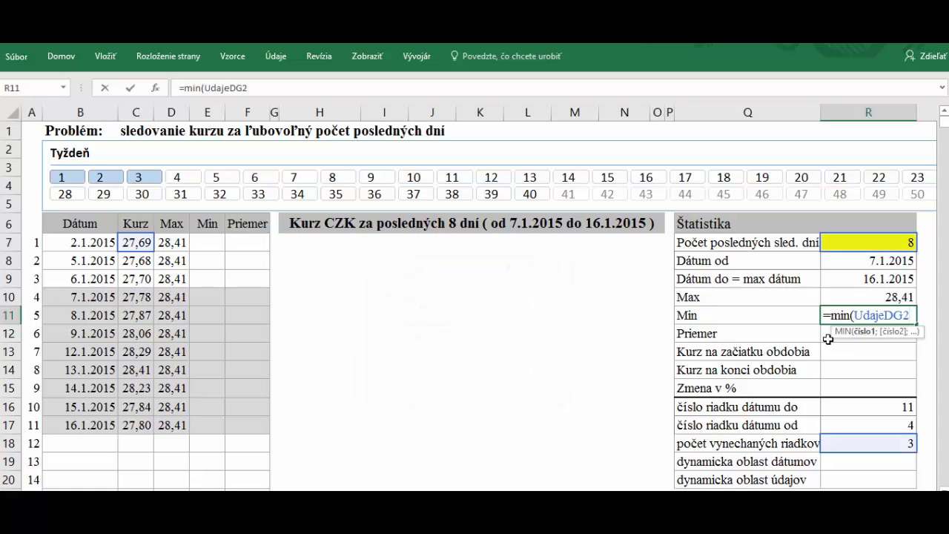
{"action": "type", "text": ")"}
{"action": "key", "text": "Return"}
Enter =AVERAGE(UdajeDG2) in R12 for Priemer, showing 28,03
{"action": "type", "text": "="}
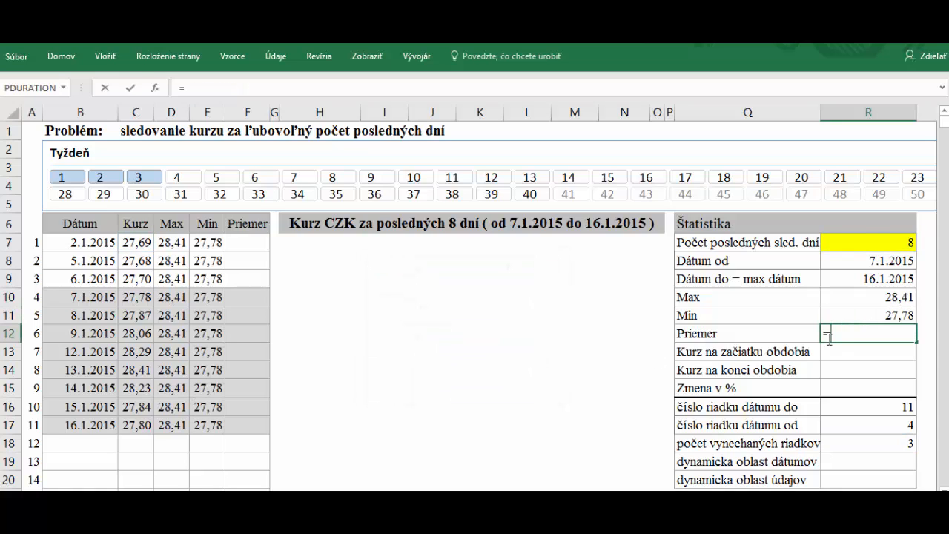
{"action": "type", "text": "avera"}
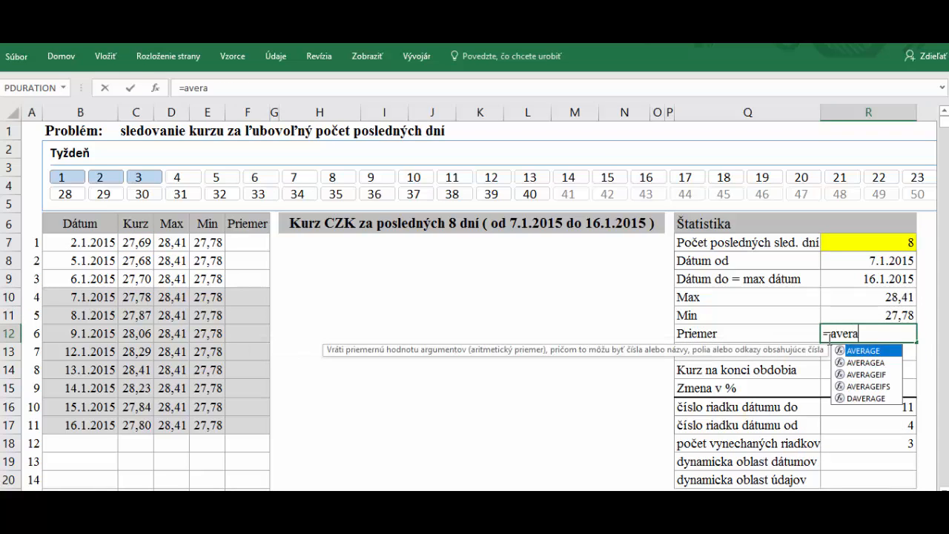
{"action": "type", "text": "ge("}
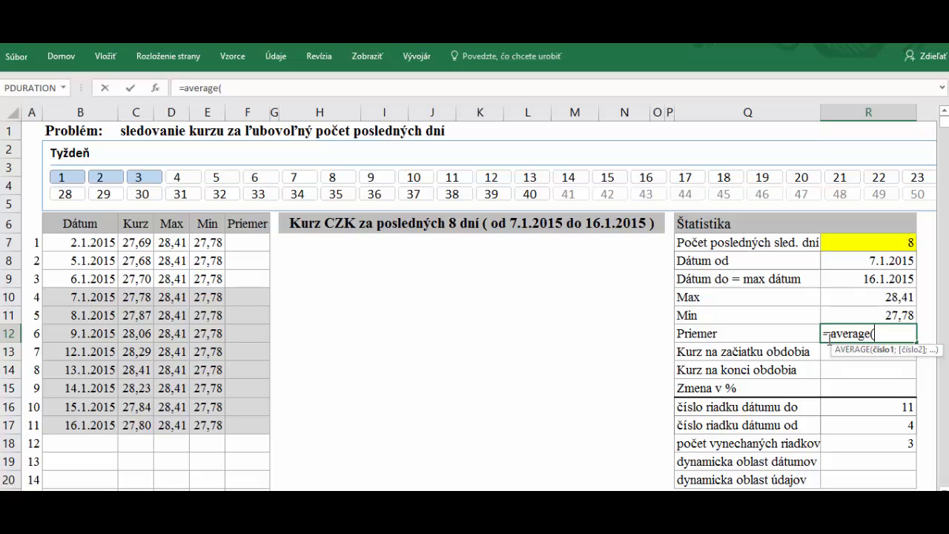
{"action": "key", "text": "F3"}
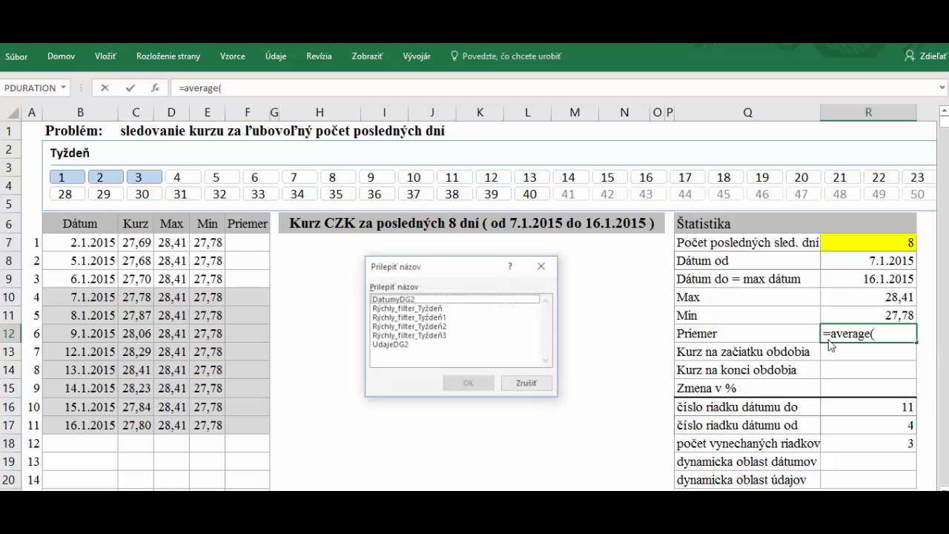
{"action": "left_click", "coordinate": [391, 345]}
{"action": "left_click", "coordinate": [467, 383]}
{"action": "key", "text": "Return"}
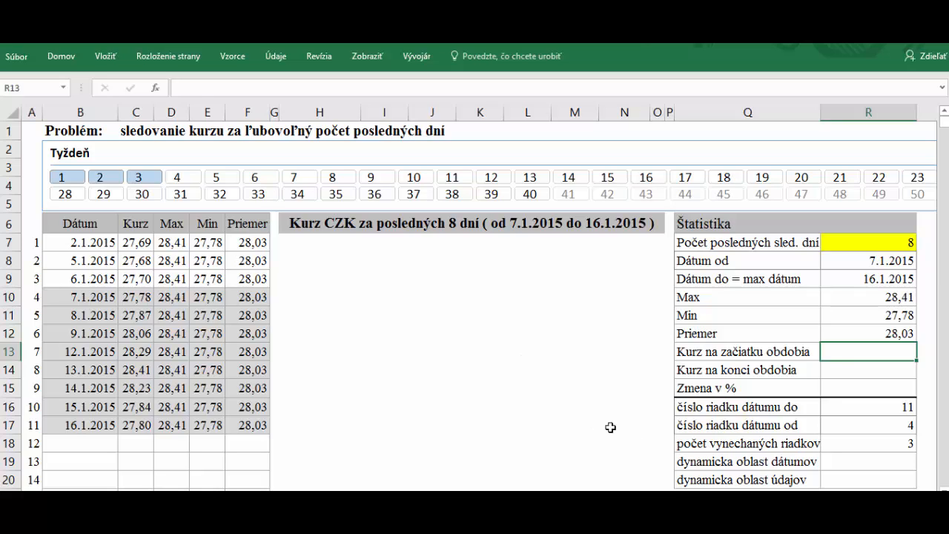
Review the Dátum od formula and the B10 and C10 source cells
{"action": "left_click", "coordinate": [799, 346]}
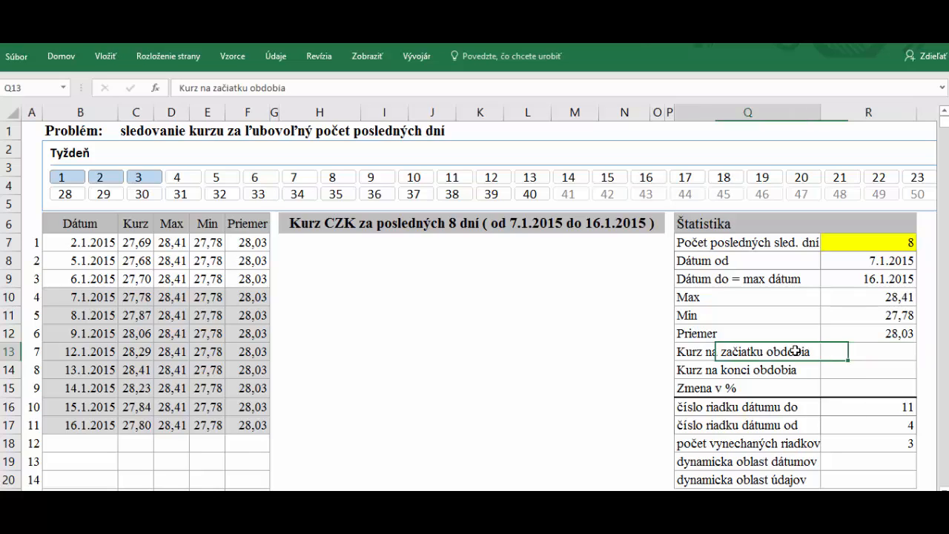
{"action": "left_click", "coordinate": [836, 260]}
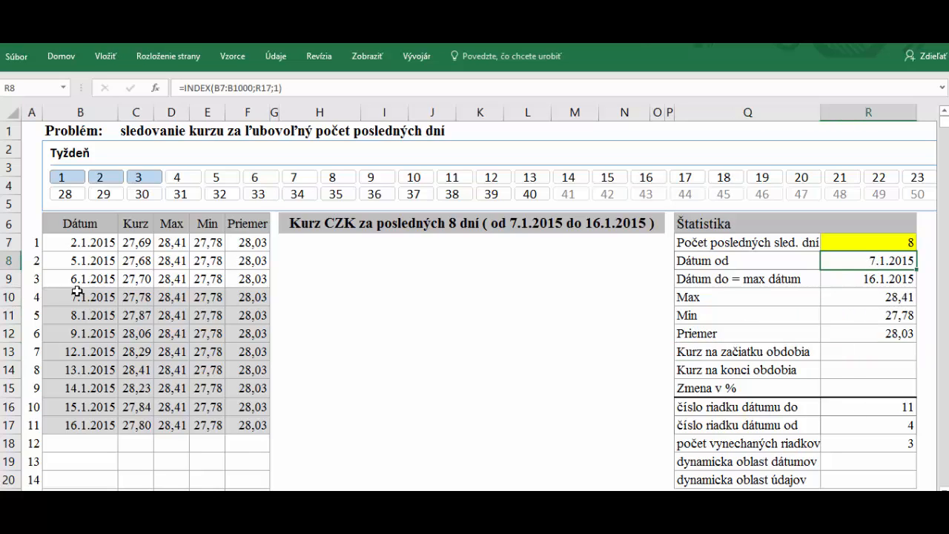
{"action": "left_click", "coordinate": [77, 295]}
{"action": "left_click", "coordinate": [129, 296]}
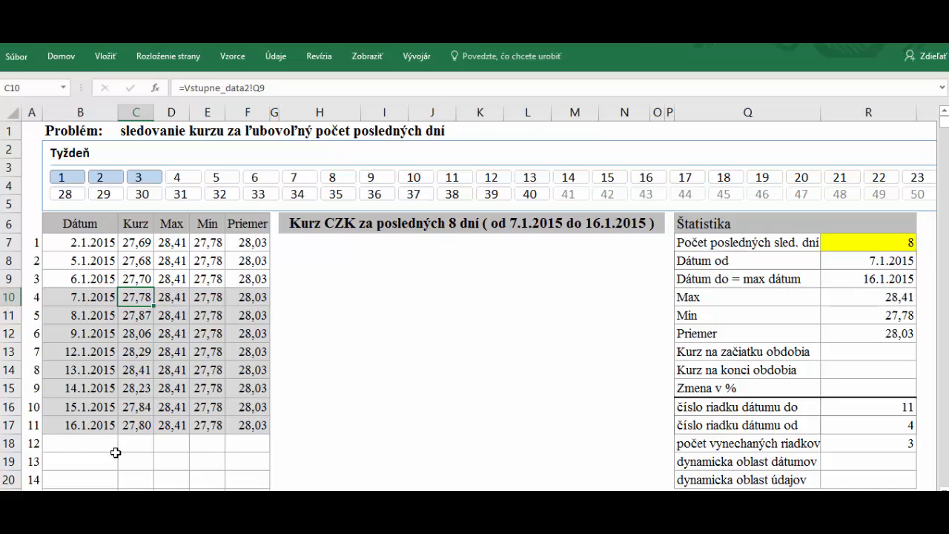
Enter =INDEX(C7:C1000;R17;1) in R13 through Function Arguments, giving 27,78
{"action": "left_click", "coordinate": [860, 353]}
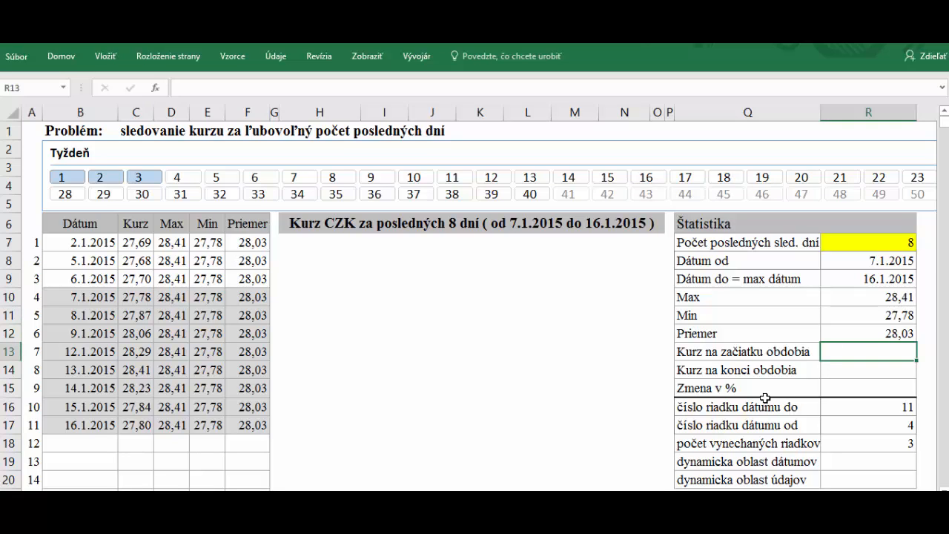
{"action": "type", "text": "=index("}
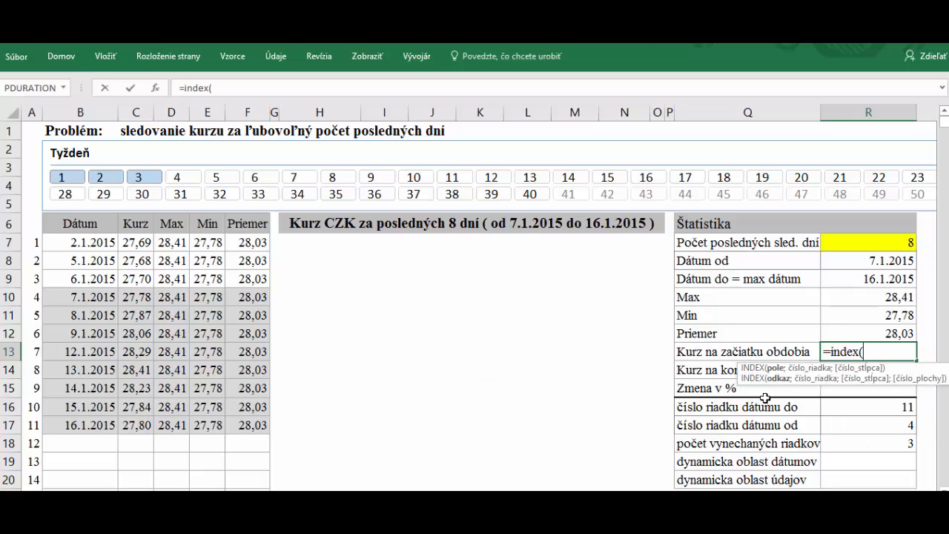
{"action": "key", "text": "ctrl+a"}
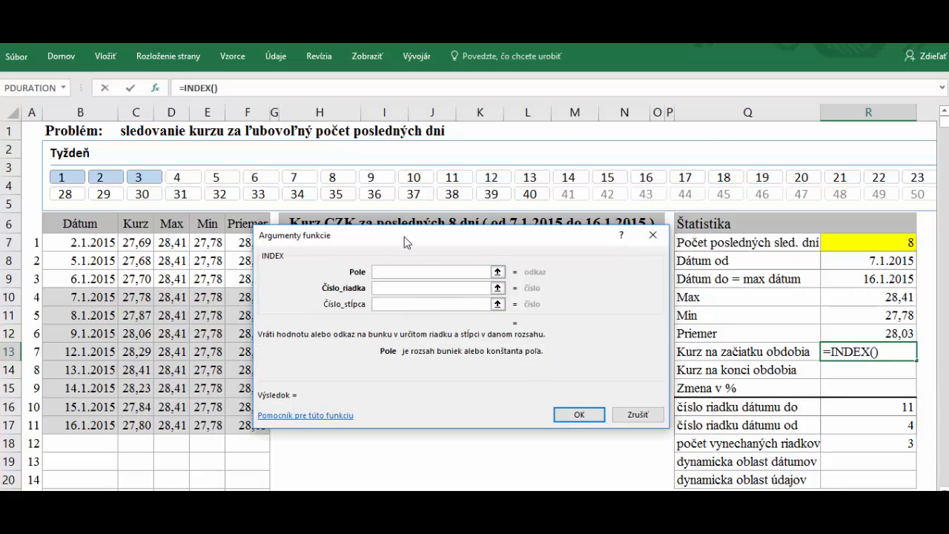
{"action": "left_click_drag", "start_coordinate": [404, 236], "coordinate": [427, 121]}
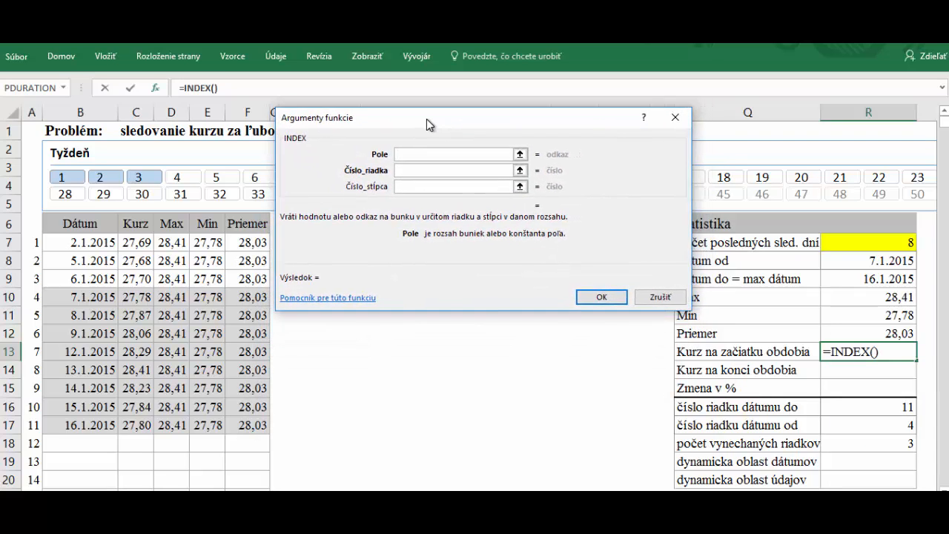
{"action": "left_click", "coordinate": [130, 239]}
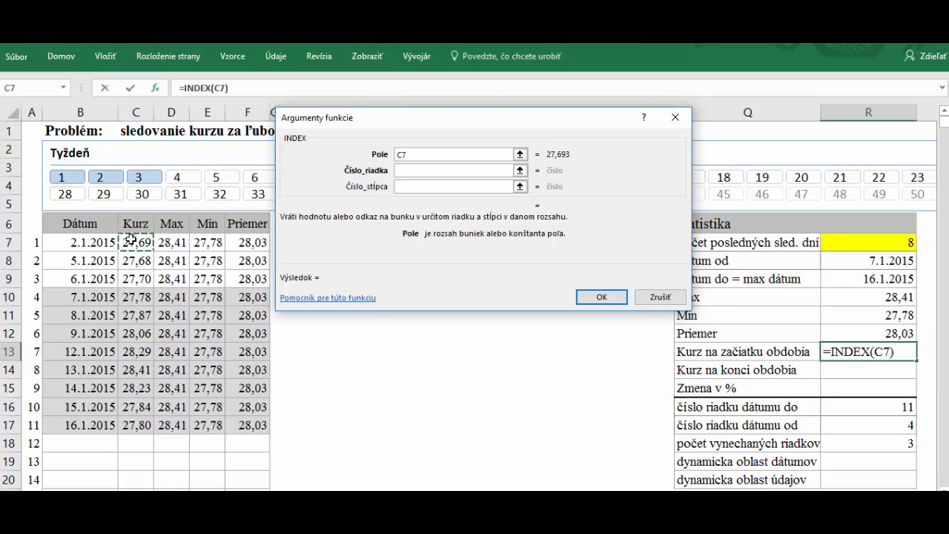
{"action": "left_click_drag", "start_coordinate": [130, 240], "coordinate": [131, 296]}
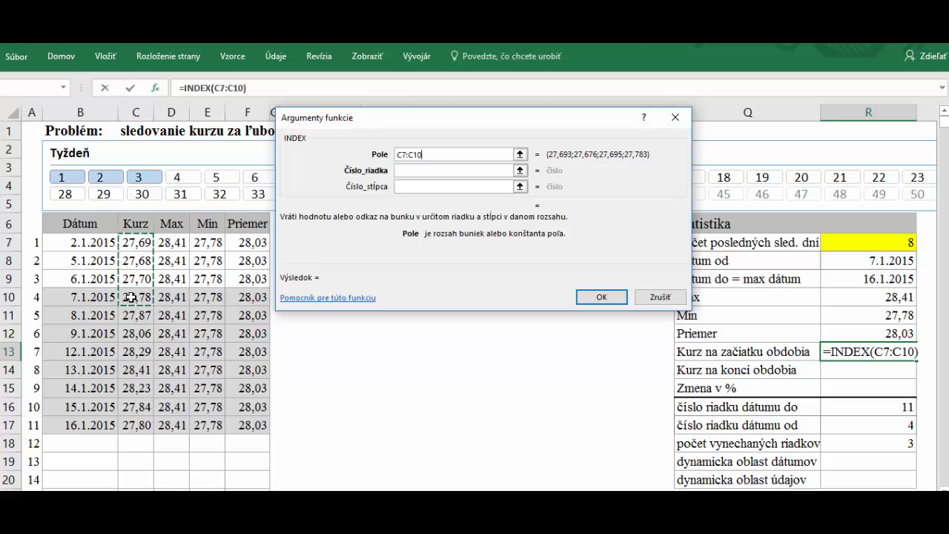
{"action": "type", "text": "00"}
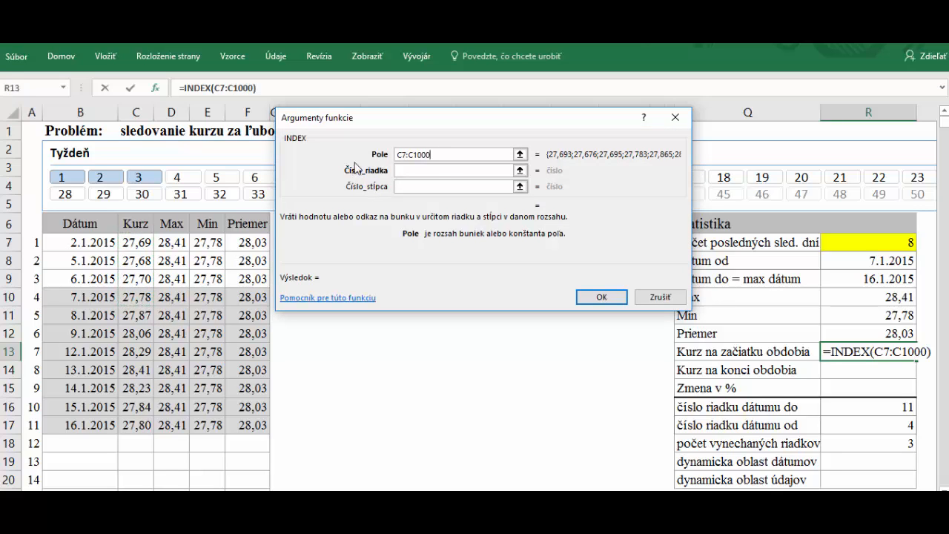
{"action": "left_click", "coordinate": [435, 171]}
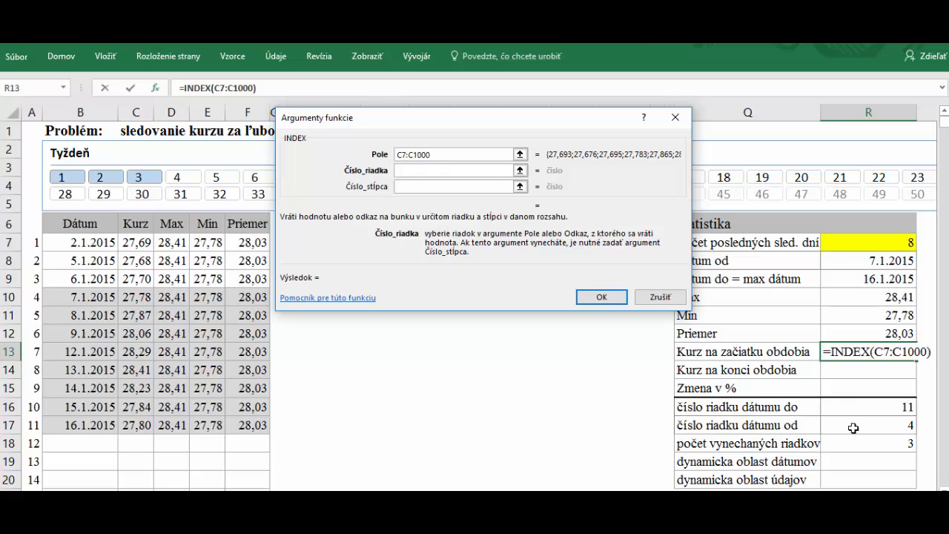
{"action": "left_click", "coordinate": [902, 424]}
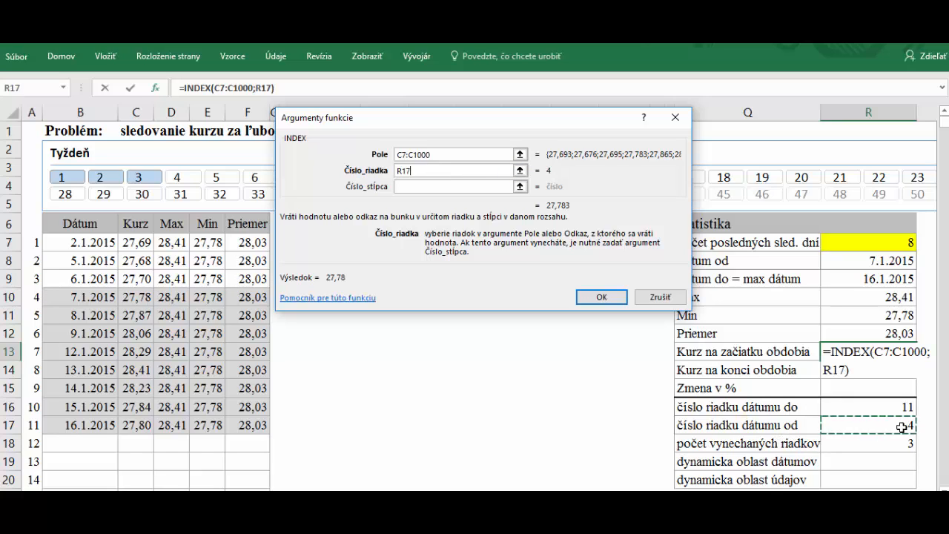
{"action": "left_click", "coordinate": [404, 186]}
{"action": "type", "text": "1"}
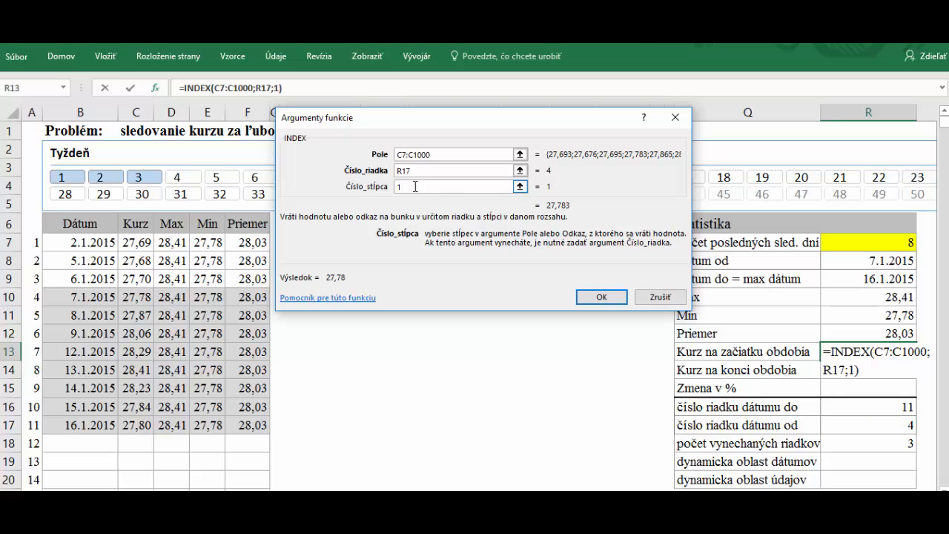
{"action": "left_click", "coordinate": [598, 298]}
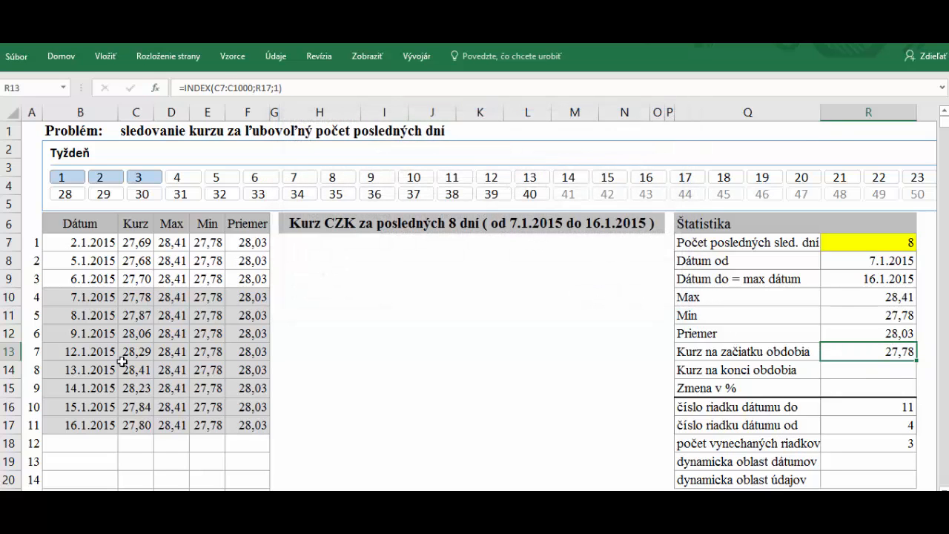
Compare the start-of-period rate with C10 and review R14 and the Dátum od formula
{"action": "left_click", "coordinate": [132, 296]}
{"action": "left_click", "coordinate": [905, 353]}
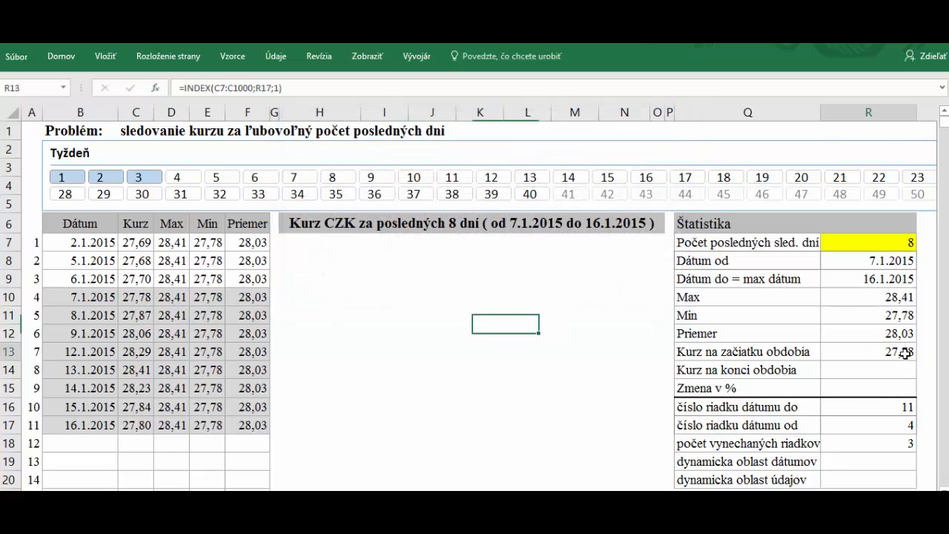
{"action": "left_click", "coordinate": [858, 367]}
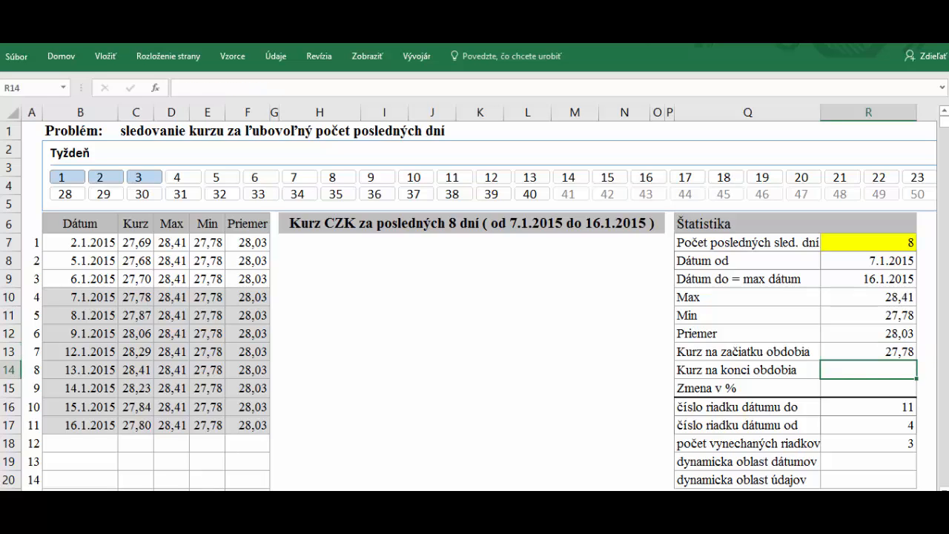
{"action": "left_click", "coordinate": [864, 262]}
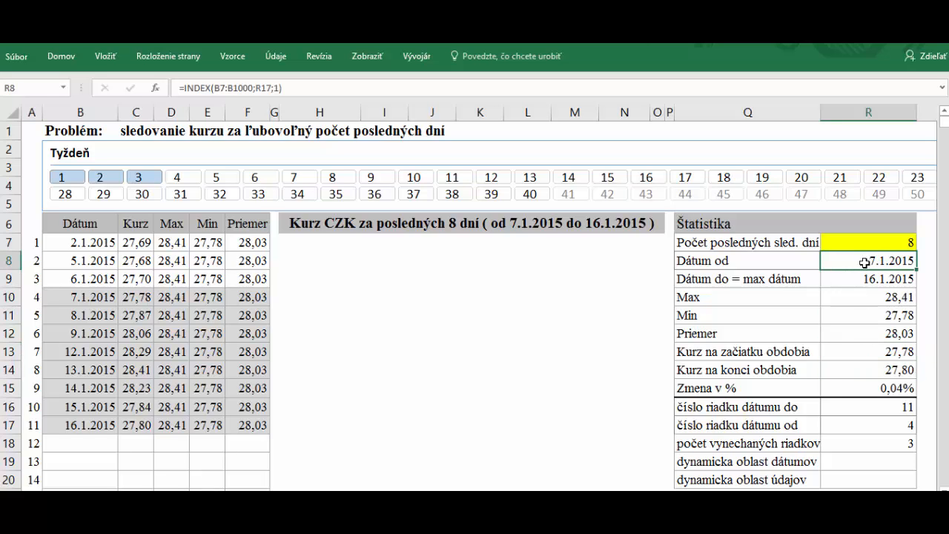
Add weeks 4 and 5 in the Týždeň slicer to test that the statistics recalculate
{"action": "left_click", "coordinate": [184, 185], "text": "ctrl"}
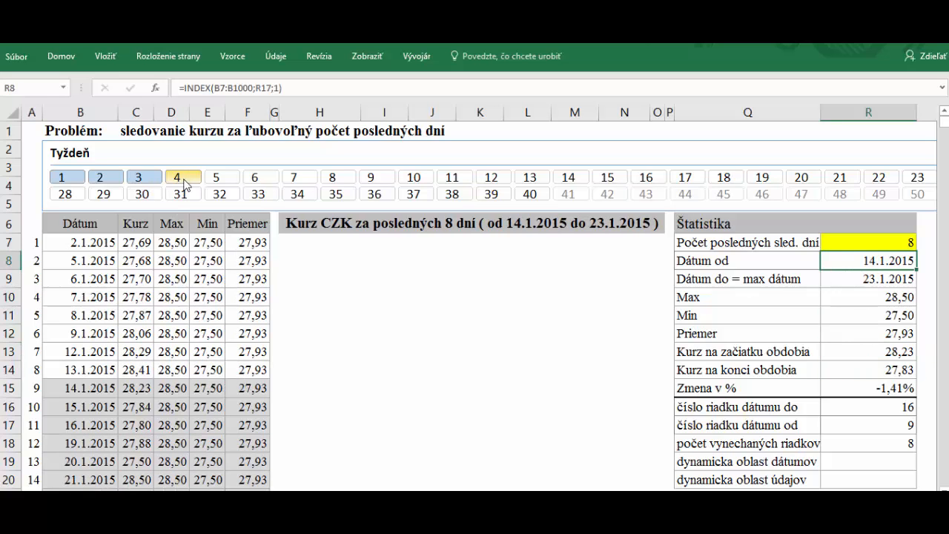
{"action": "left_click", "coordinate": [226, 183], "text": "ctrl"}
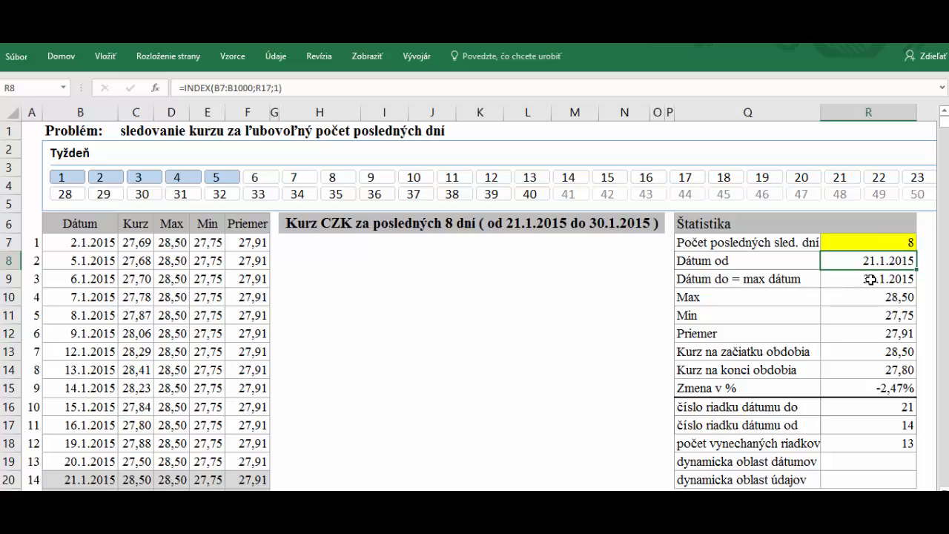
{"action": "left_click_drag", "start_coordinate": [370, 259], "coordinate": [286, 254]}
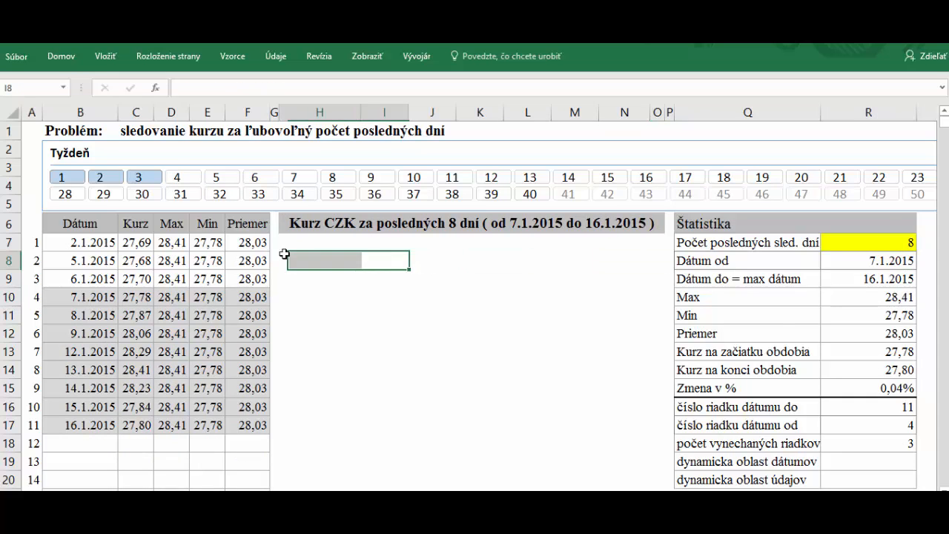
Insert an empty 2-D line chart from an empty cell
{"action": "left_click", "coordinate": [294, 241]}
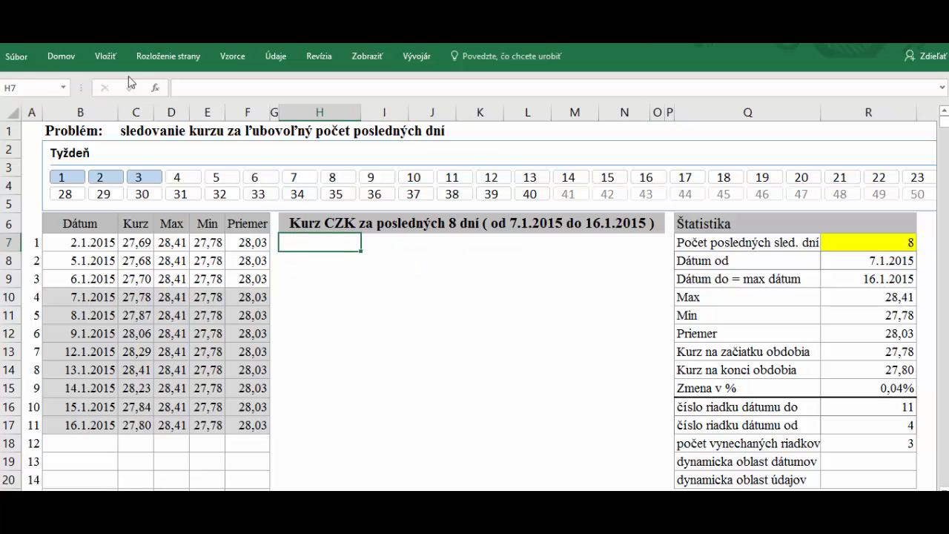
{"action": "left_click", "coordinate": [307, 257]}
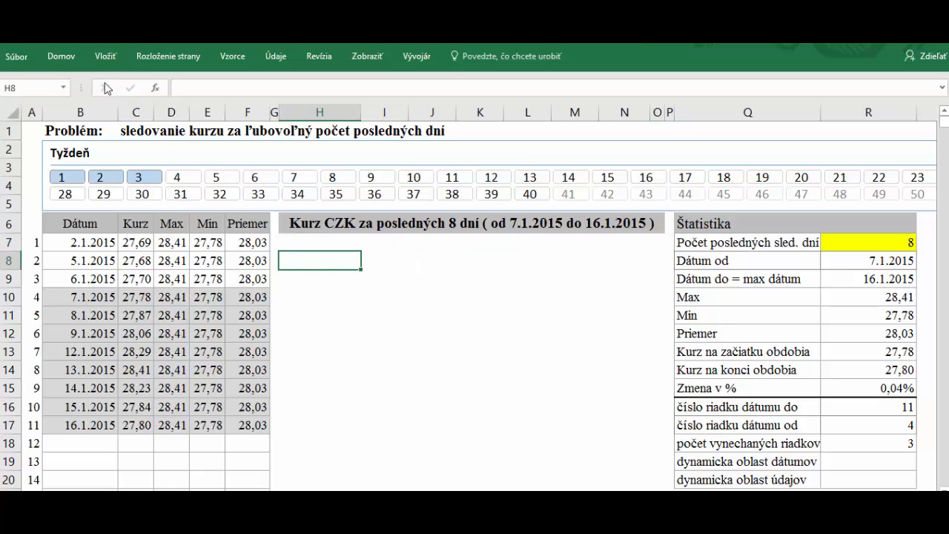
{"action": "left_click", "coordinate": [106, 56]}
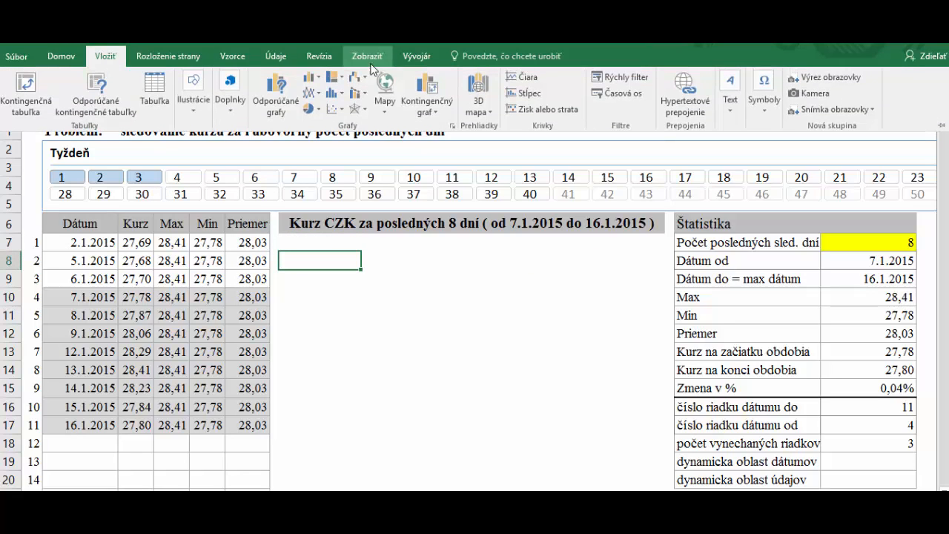
{"action": "left_click", "coordinate": [319, 94]}
{"action": "left_click", "coordinate": [321, 133]}
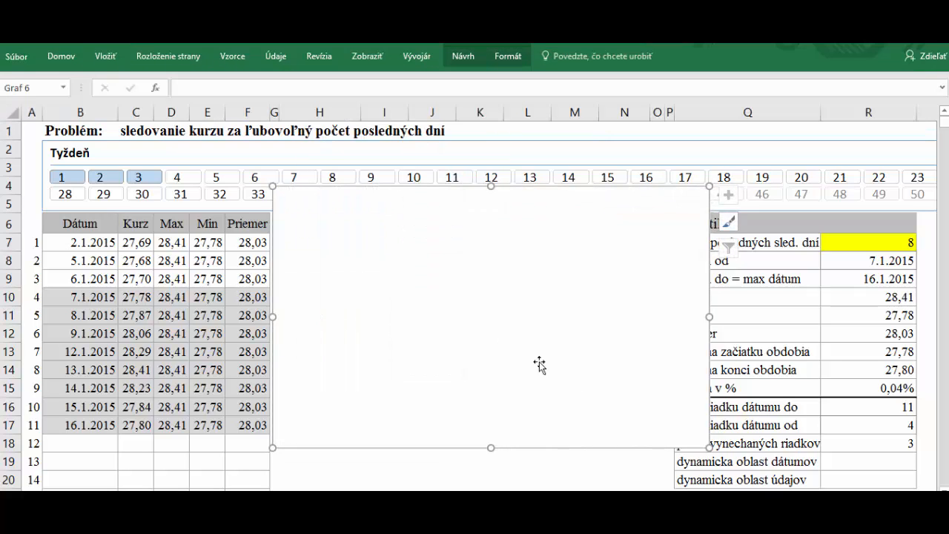
Move the chart below the Kurz CZK title and narrow it so the Štatistika panel shows
{"action": "left_click_drag", "start_coordinate": [451, 216], "coordinate": [456, 271]}
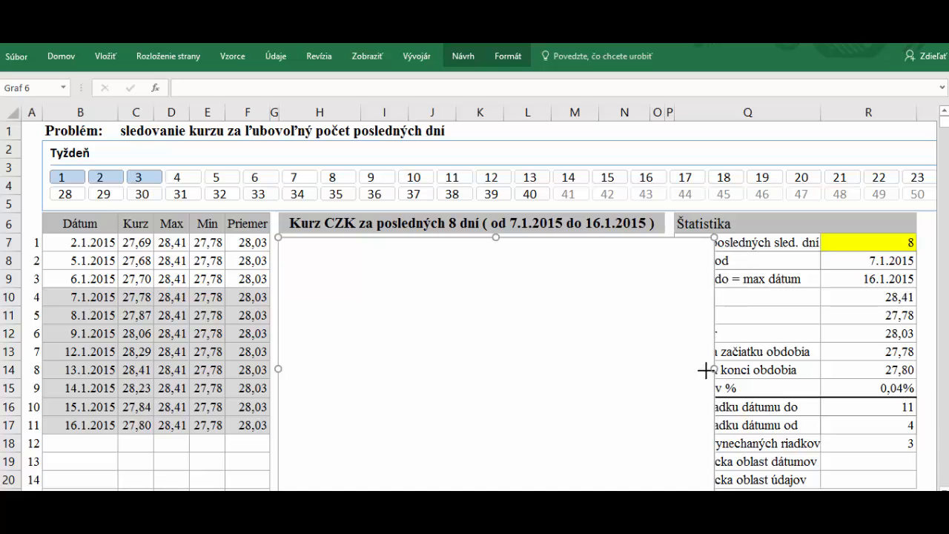
{"action": "left_click_drag", "start_coordinate": [711, 369], "coordinate": [663, 364]}
{"action": "scroll", "coordinate": [644, 426], "scroll_direction": "down", "scroll_amount": 2}
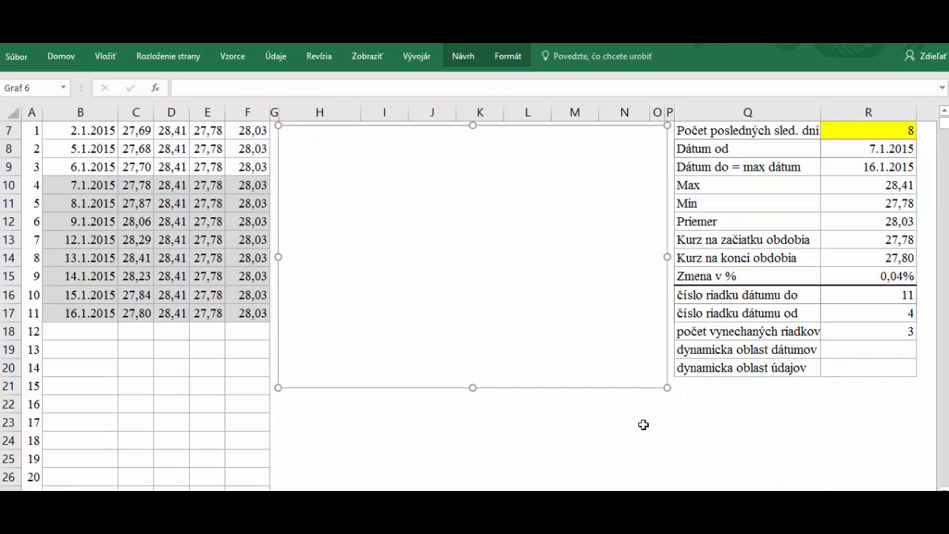
{"action": "left_click_drag", "start_coordinate": [472, 388], "coordinate": [479, 332]}
{"action": "scroll", "coordinate": [480, 335], "scroll_direction": "up", "scroll_amount": 1}
{"action": "scroll", "coordinate": [480, 334], "scroll_direction": "up", "scroll_amount": 2}
Open Select Data for the chart and start adding a new series
{"action": "right_click", "coordinate": [438, 293]}
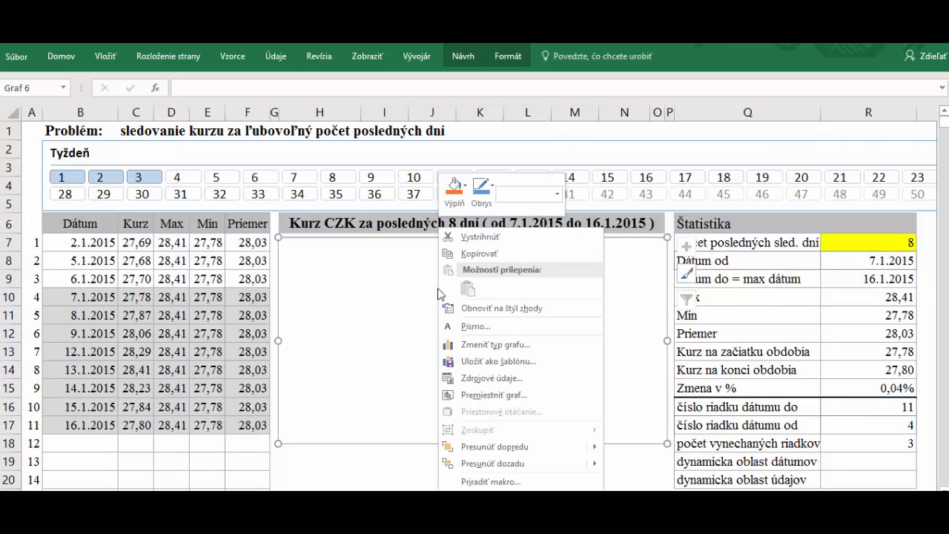
{"action": "left_click", "coordinate": [491, 378]}
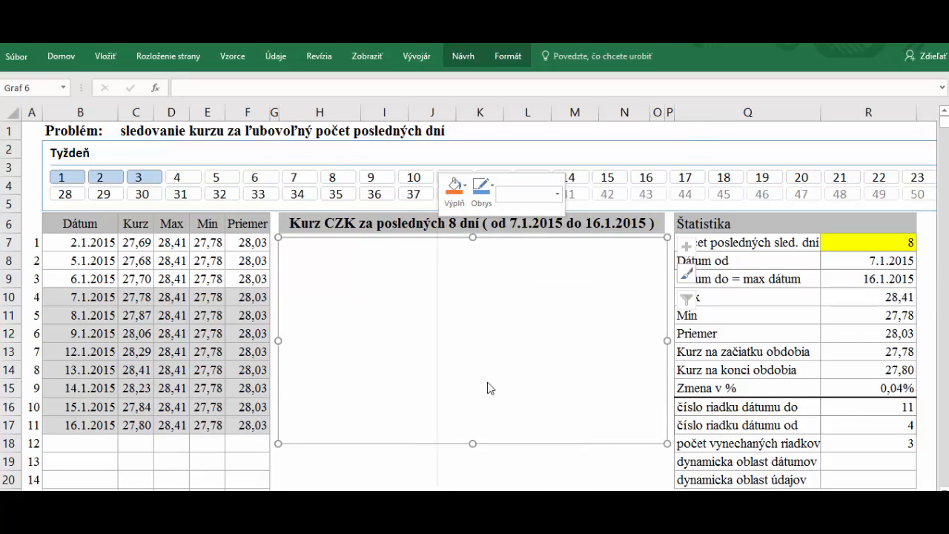
{"action": "left_click", "coordinate": [312, 234]}
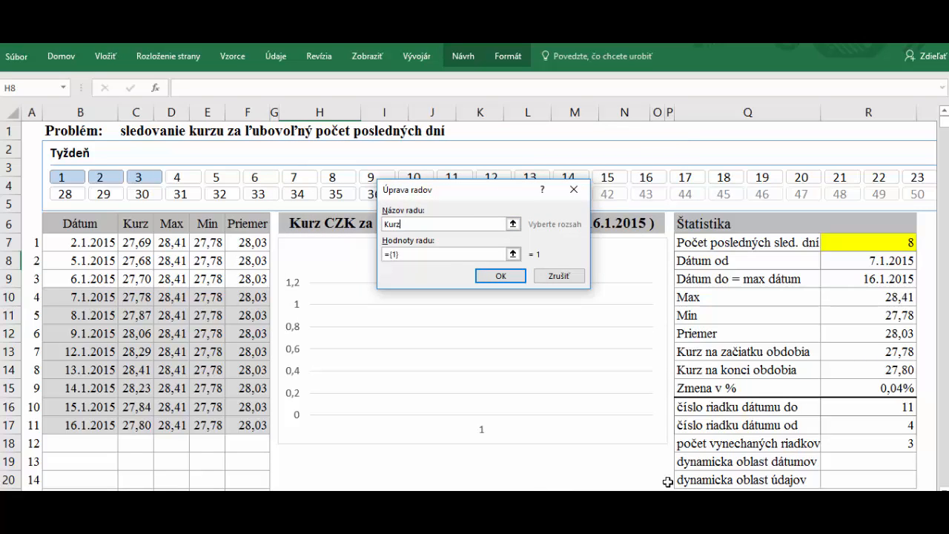
Set the Kurz series values to the UdajeDG2 named range and confirm the series
{"action": "left_click", "coordinate": [444, 255]}
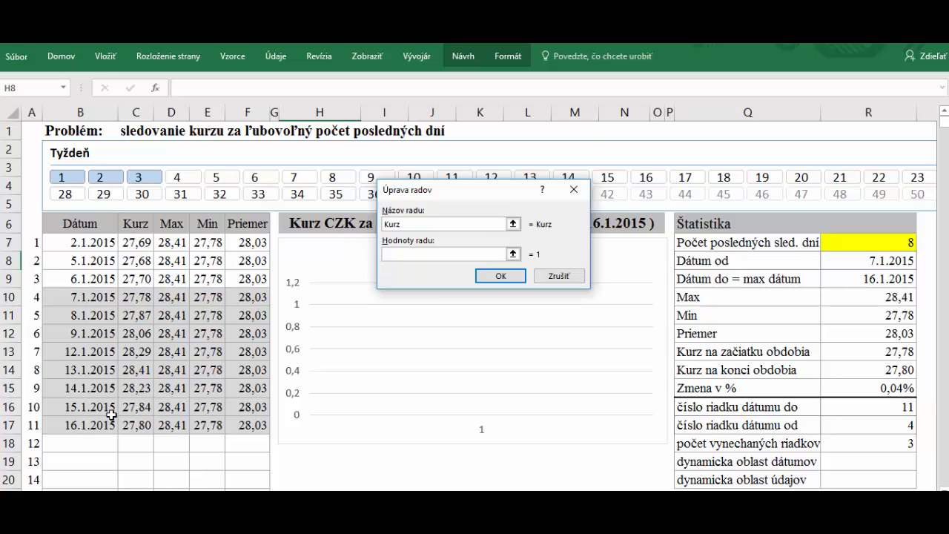
{"action": "key", "text": "F3"}
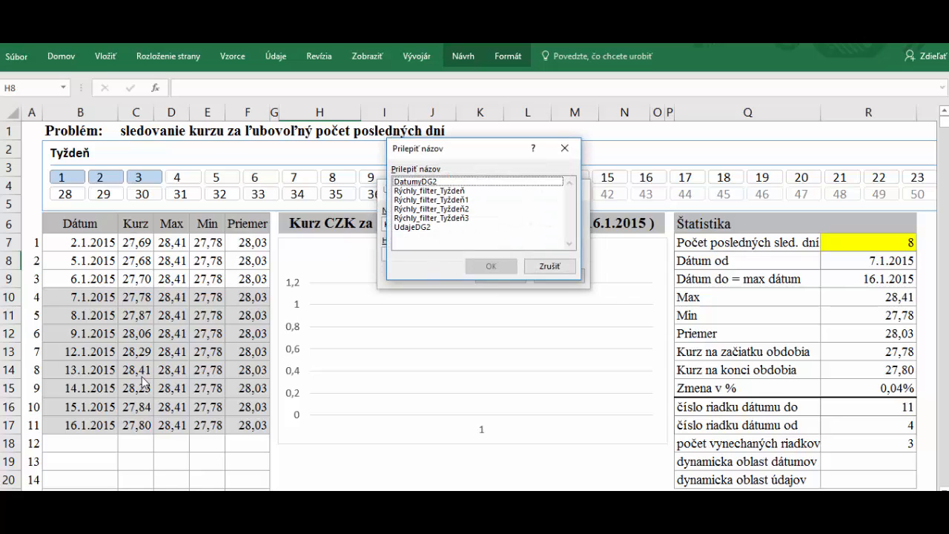
{"action": "left_click", "coordinate": [426, 228]}
{"action": "left_click", "coordinate": [491, 265]}
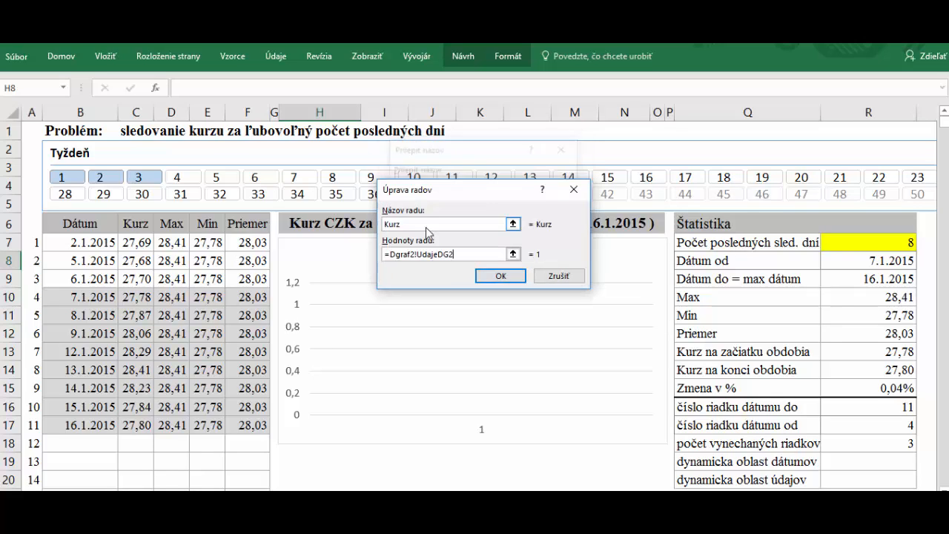
{"action": "left_click", "coordinate": [502, 275]}
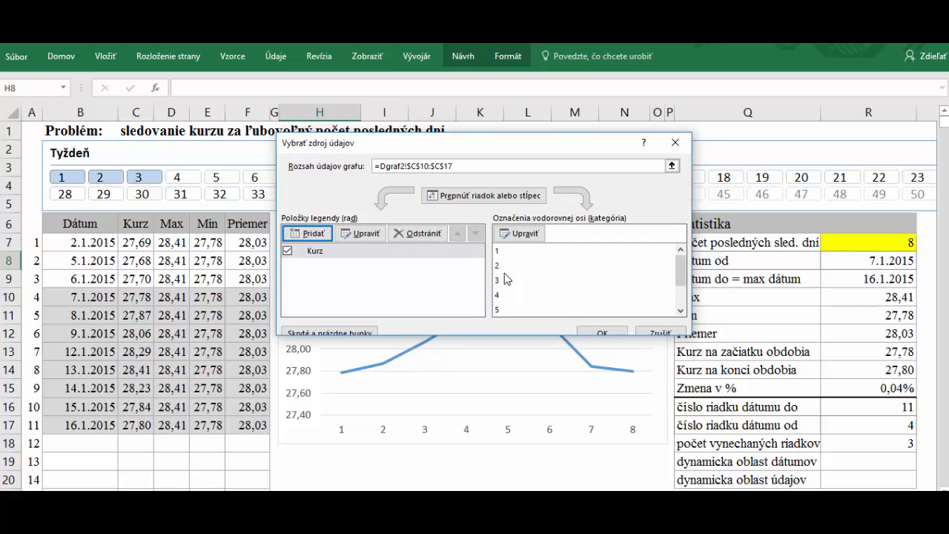
Add a Max series with values D7:D1002
{"action": "left_click", "coordinate": [313, 233]}
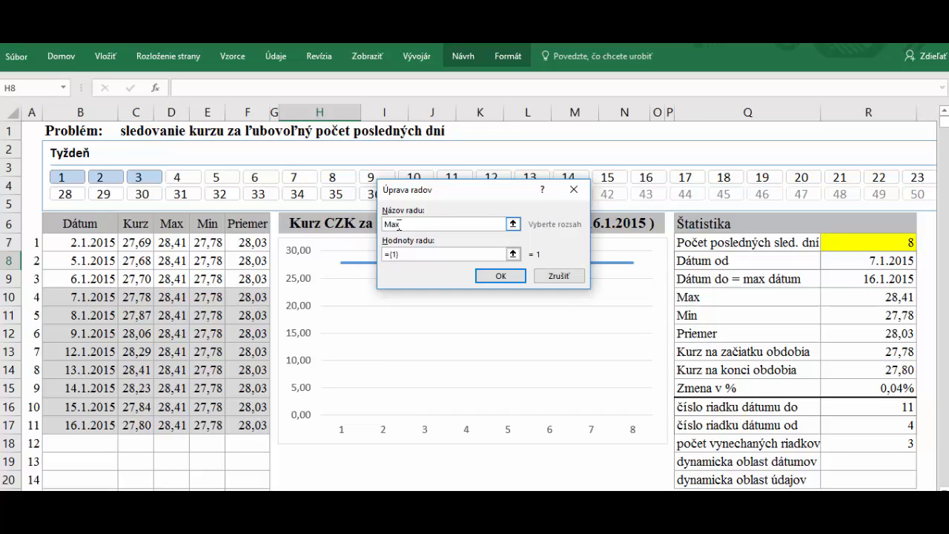
{"action": "type", "text": "Max"}
{"action": "left_click", "coordinate": [442, 254]}
{"action": "left_click", "coordinate": [435, 251]}
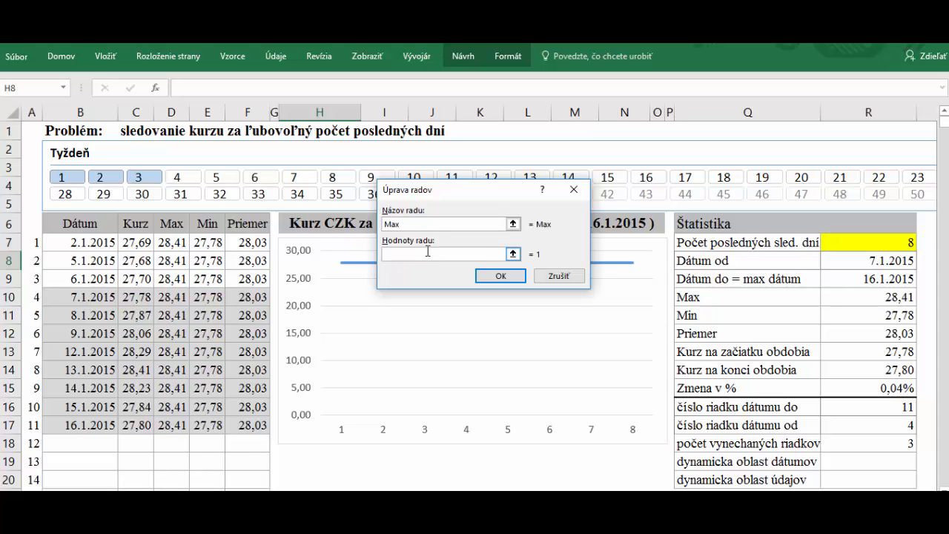
{"action": "left_click_drag", "start_coordinate": [164, 248], "coordinate": [164, 270]}
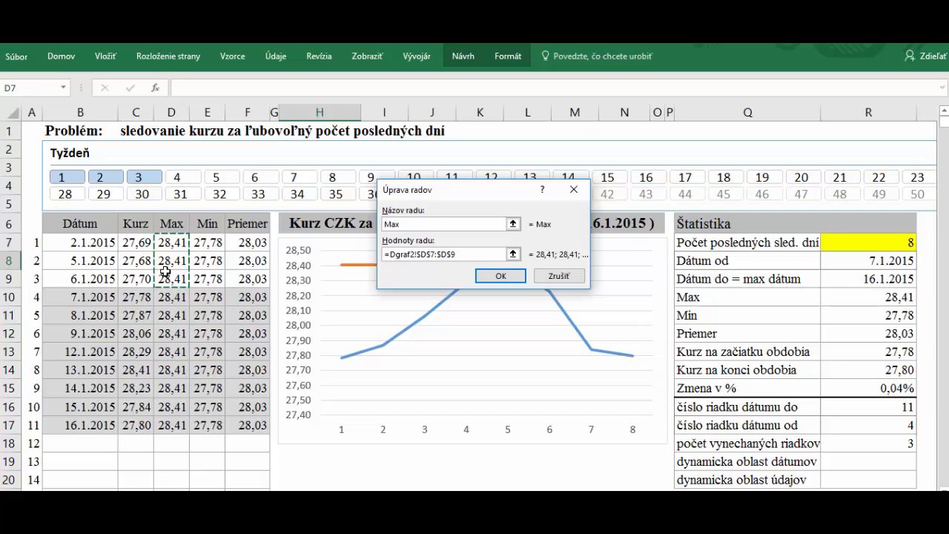
{"action": "key", "text": "ctrl+shift+Down"}
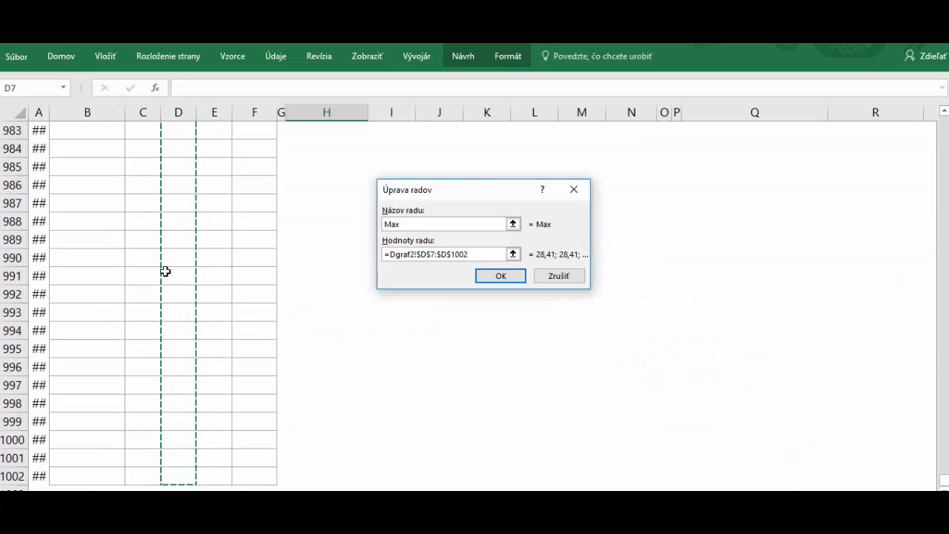
{"action": "left_click", "coordinate": [500, 275]}
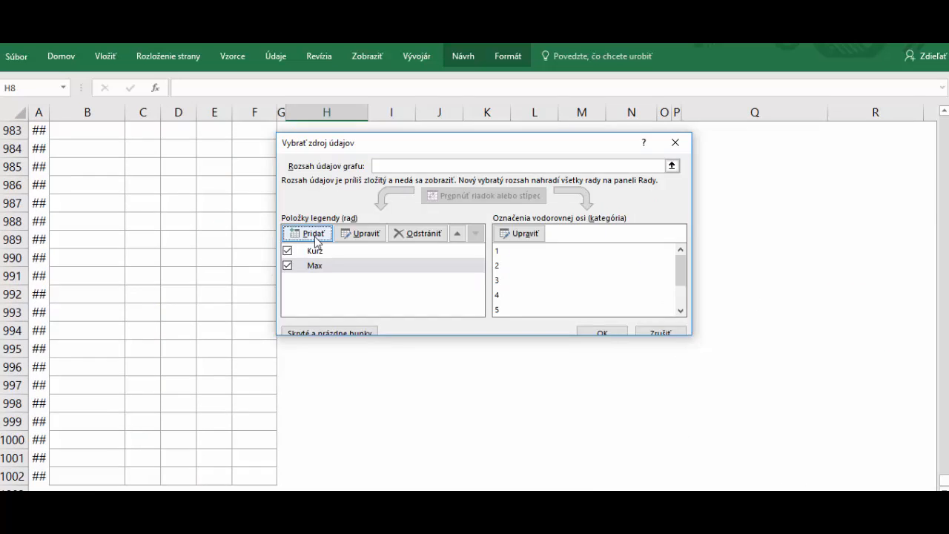
Add a Min series with values E7:E1002
{"action": "left_click", "coordinate": [313, 233]}
{"action": "left_click_drag", "start_coordinate": [946, 482], "coordinate": [945, 118]}
{"action": "type", "text": "m"}
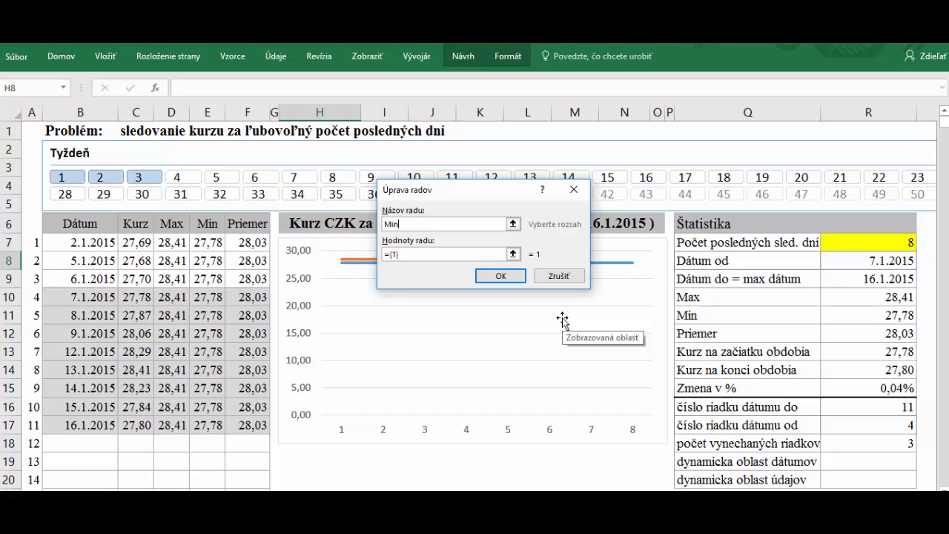
{"action": "left_click", "coordinate": [420, 254]}
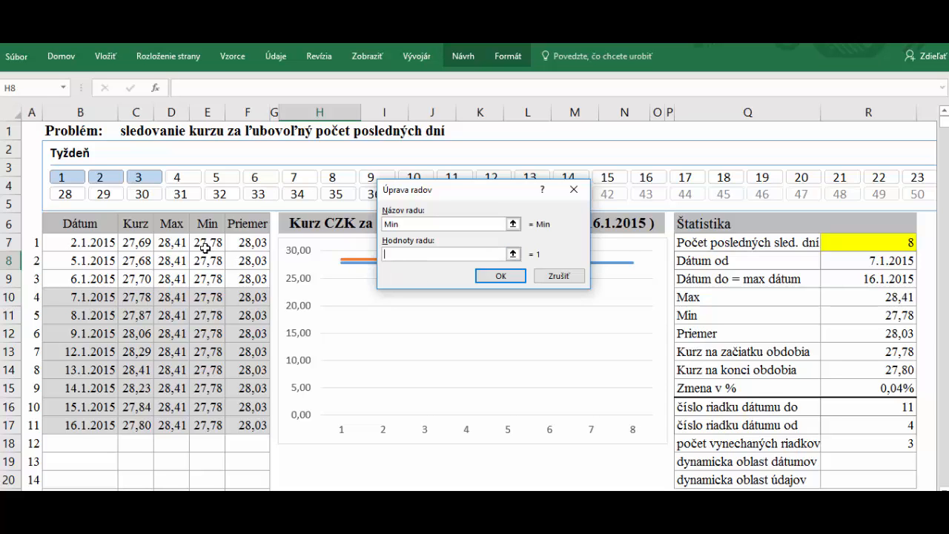
{"action": "left_click_drag", "start_coordinate": [208, 245], "coordinate": [211, 294]}
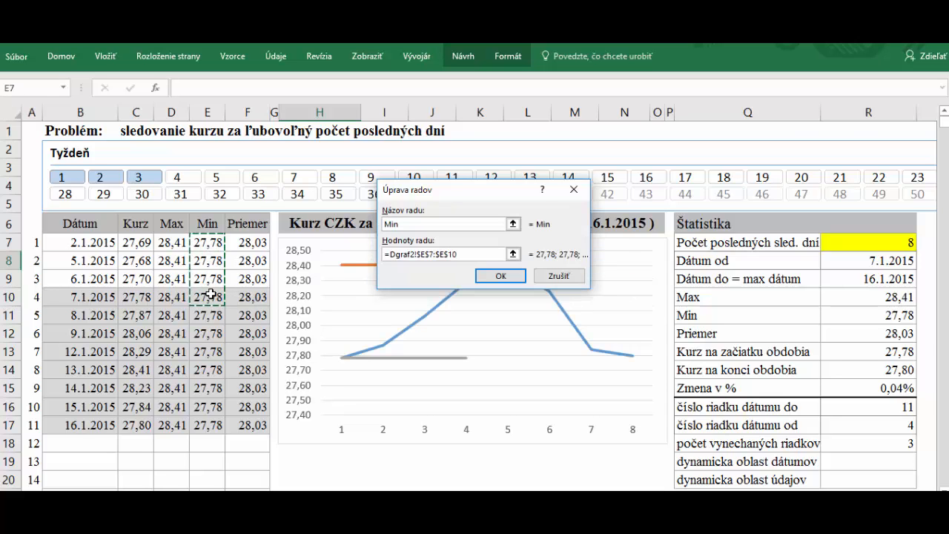
{"action": "type", "text": "02"}
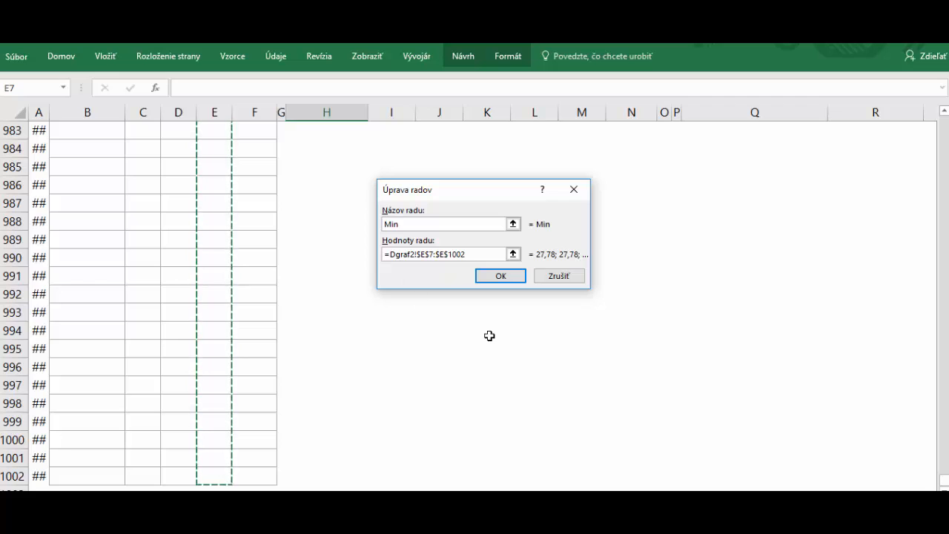
{"action": "left_click", "coordinate": [501, 277]}
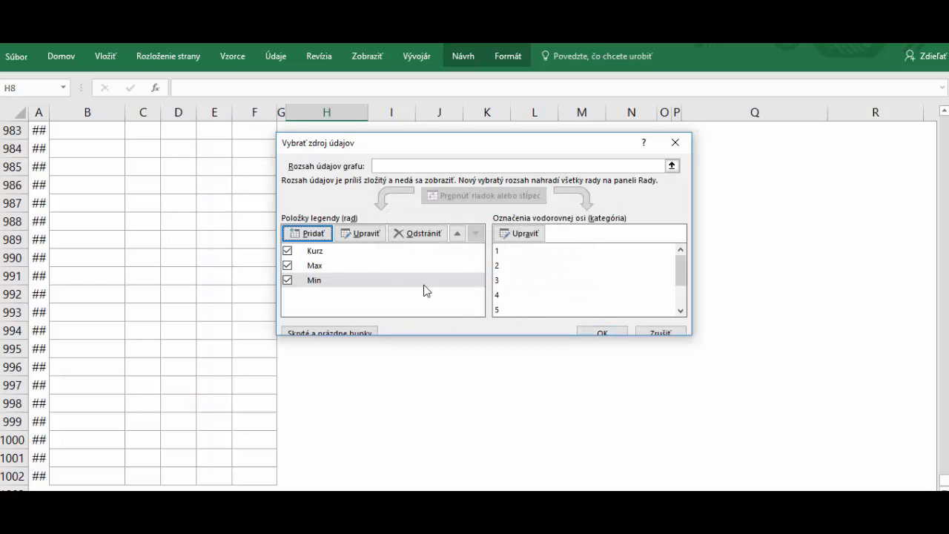
Add a Priemer series with values F7:F1002
{"action": "left_click", "coordinate": [312, 234]}
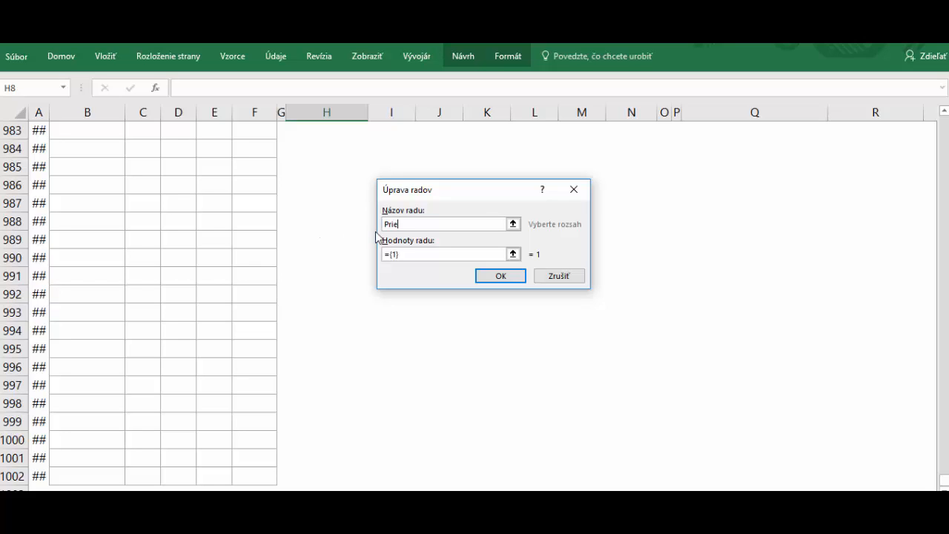
{"action": "left_click", "coordinate": [423, 253]}
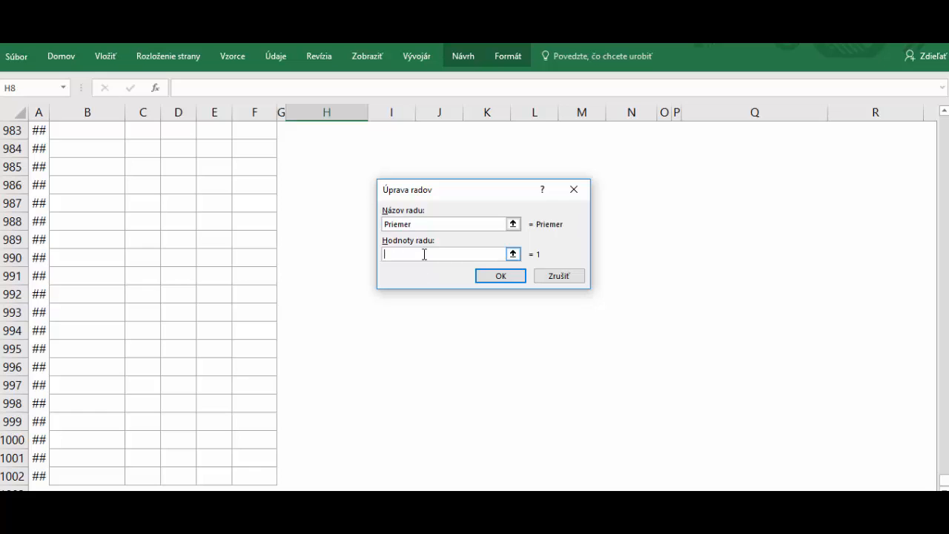
{"action": "left_click_drag", "start_coordinate": [944, 481], "coordinate": [944, 112]}
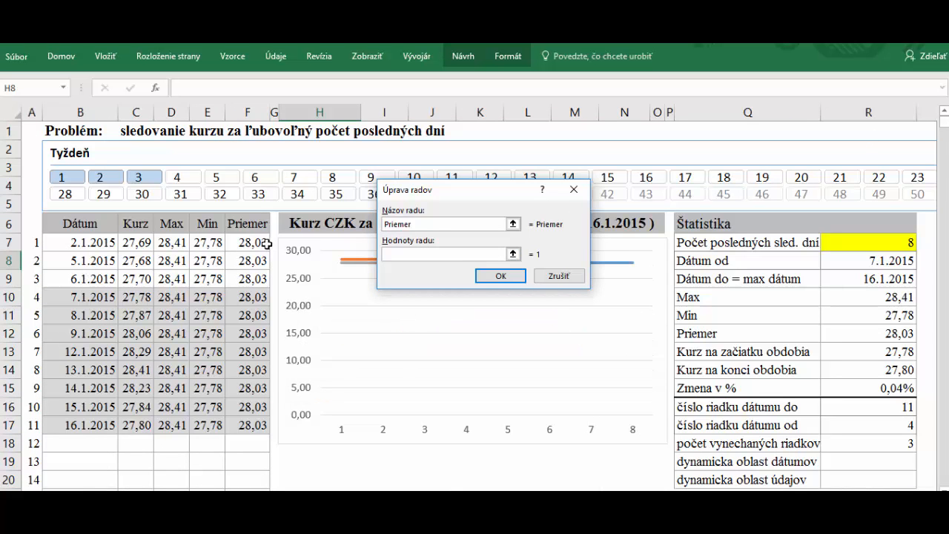
{"action": "left_click_drag", "start_coordinate": [263, 243], "coordinate": [249, 270]}
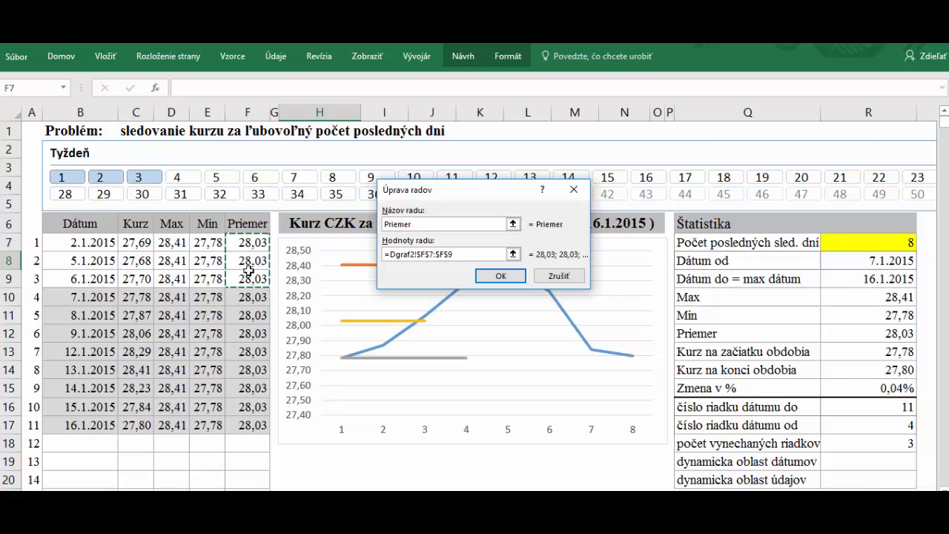
{"action": "key", "text": "ctrl+shift+Down"}
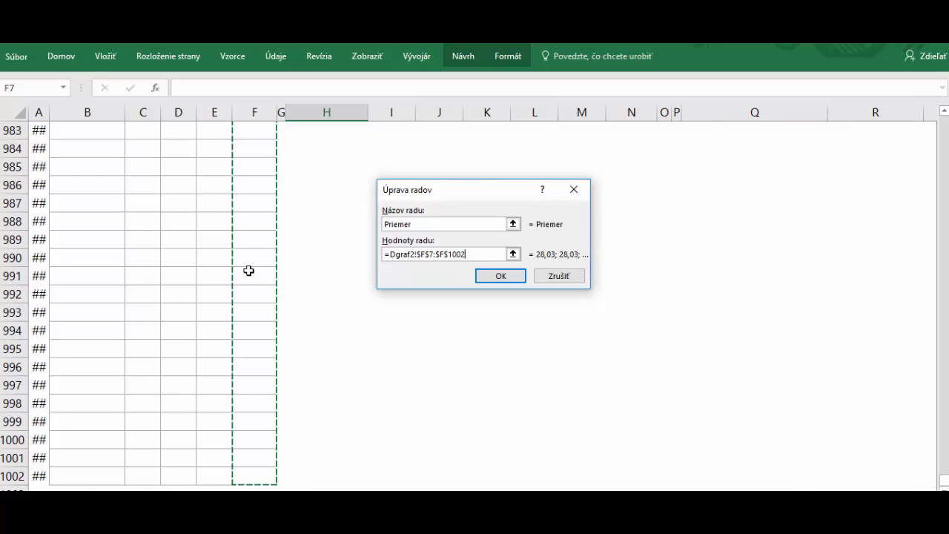
{"action": "left_click", "coordinate": [501, 276]}
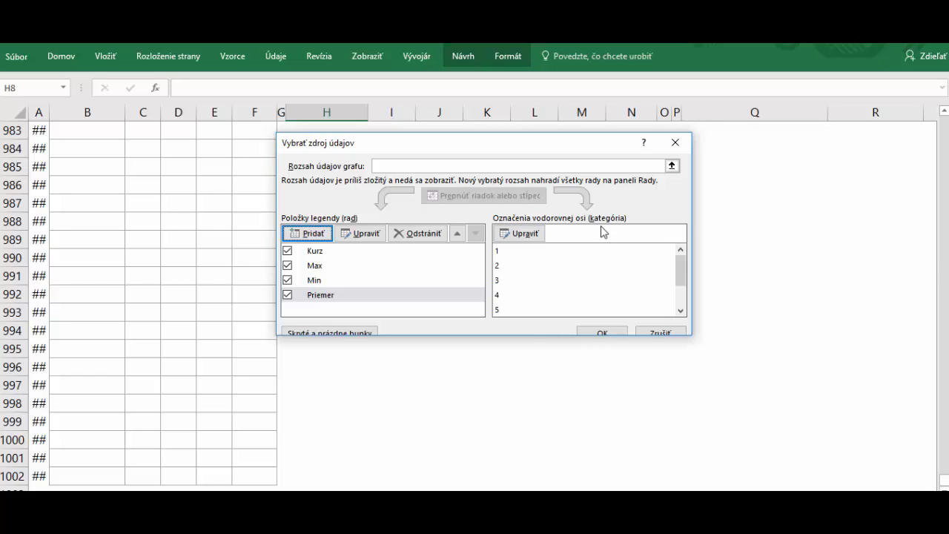
Set the horizontal axis labels to the DatumyDG2 named range and apply the data source
{"action": "left_click", "coordinate": [525, 233]}
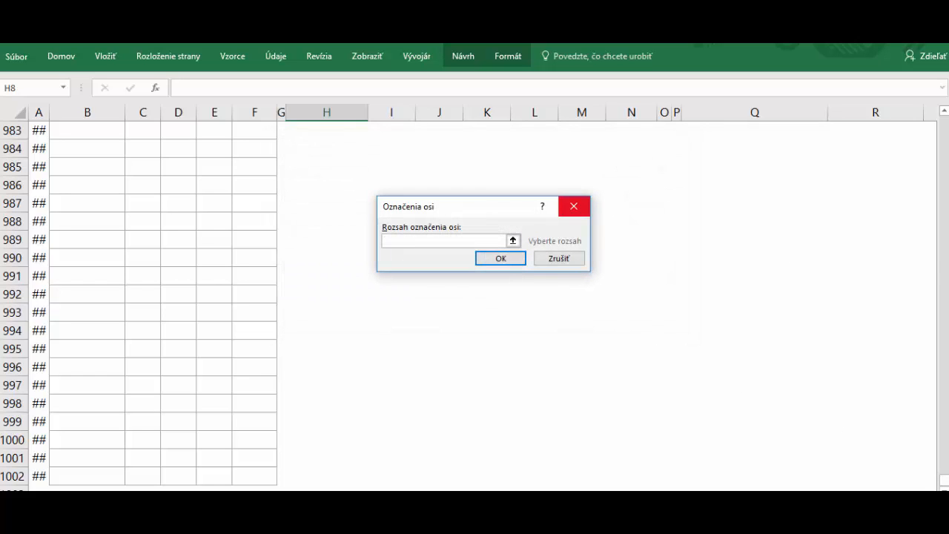
{"action": "left_click_drag", "start_coordinate": [943, 484], "coordinate": [943, 118]}
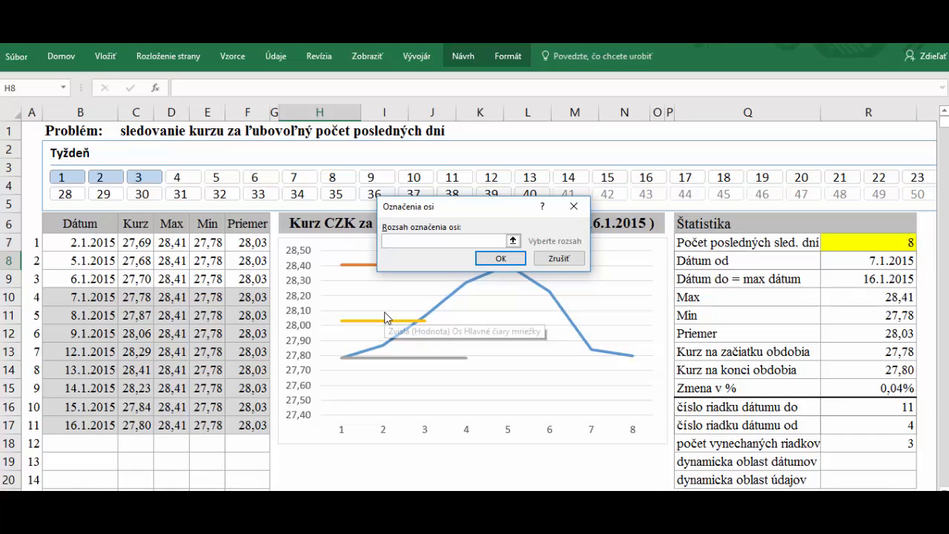
{"action": "key", "text": "F3"}
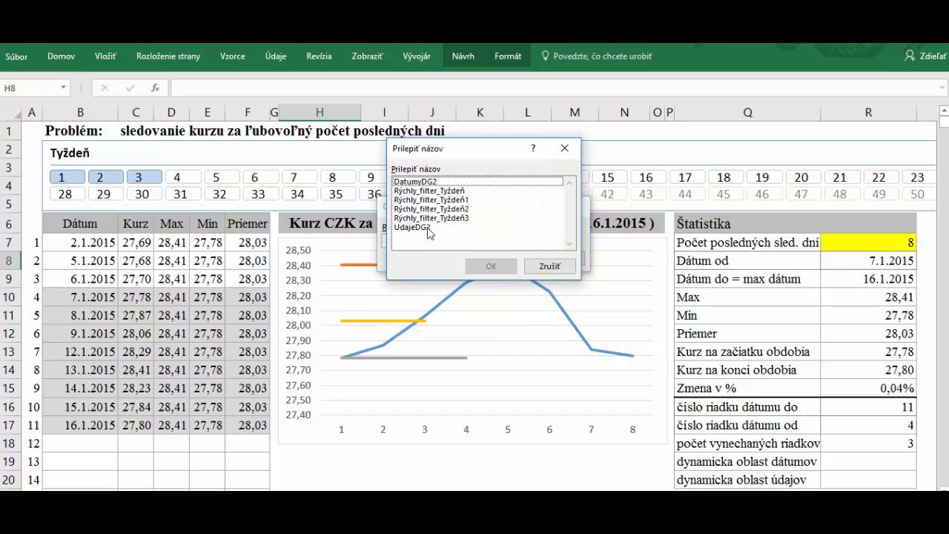
{"action": "double_click", "coordinate": [430, 182]}
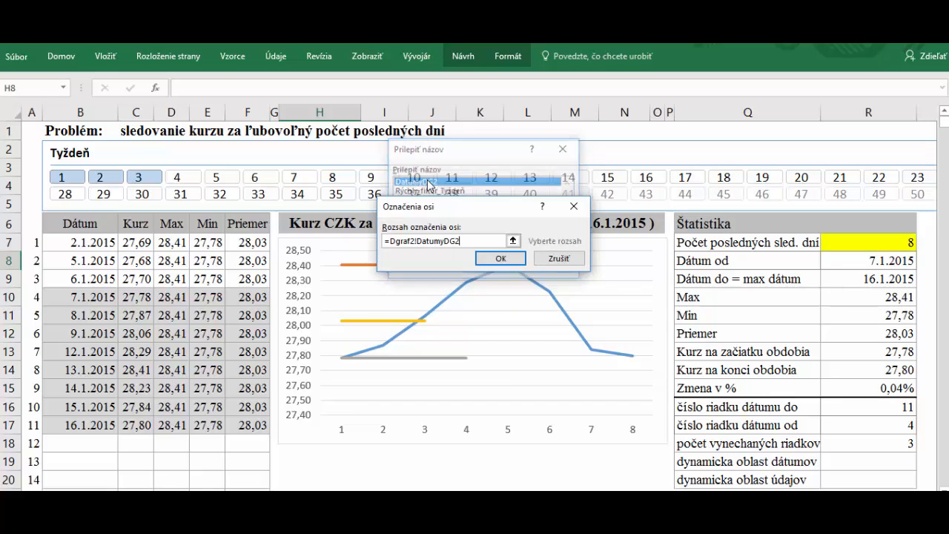
{"action": "left_click", "coordinate": [501, 258]}
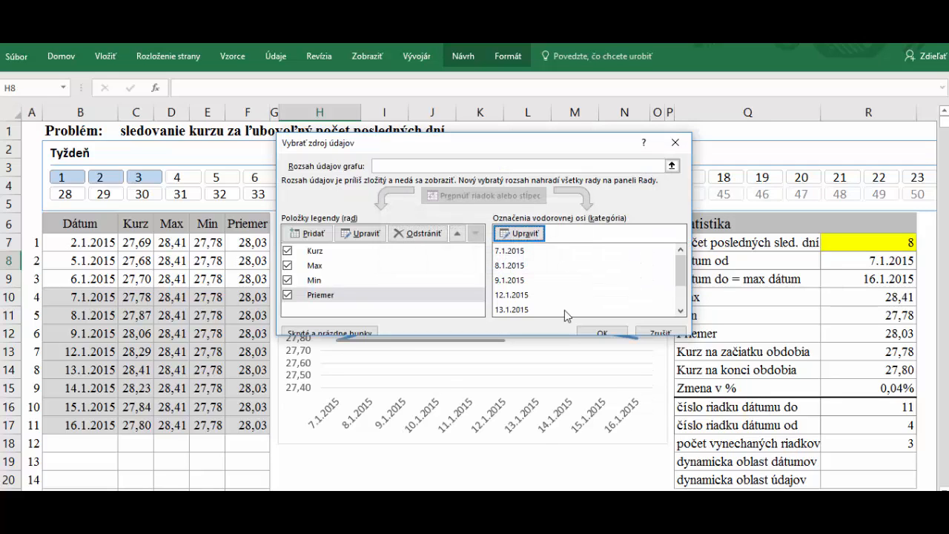
{"action": "left_click", "coordinate": [607, 331]}
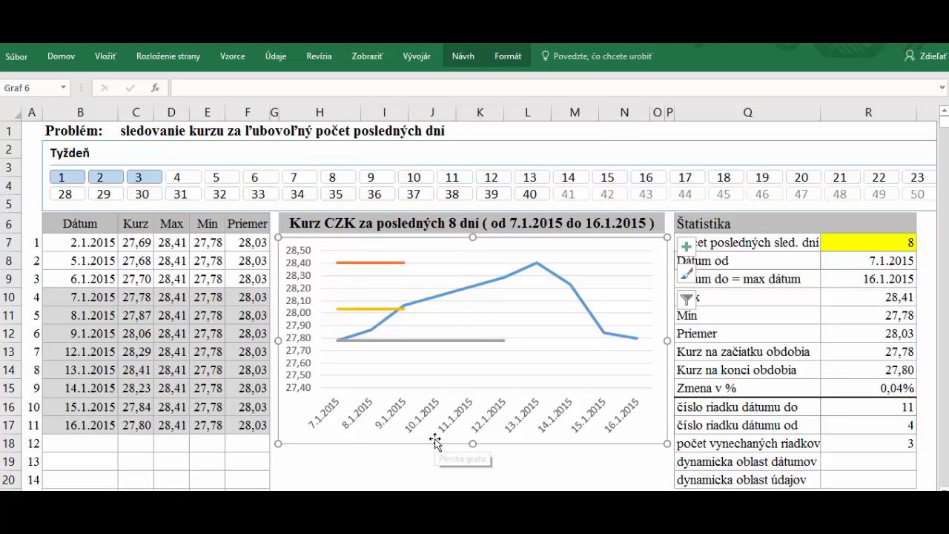
In Select Data, extend the Max series values range to end at row 1000
{"action": "right_click", "coordinate": [444, 264]}
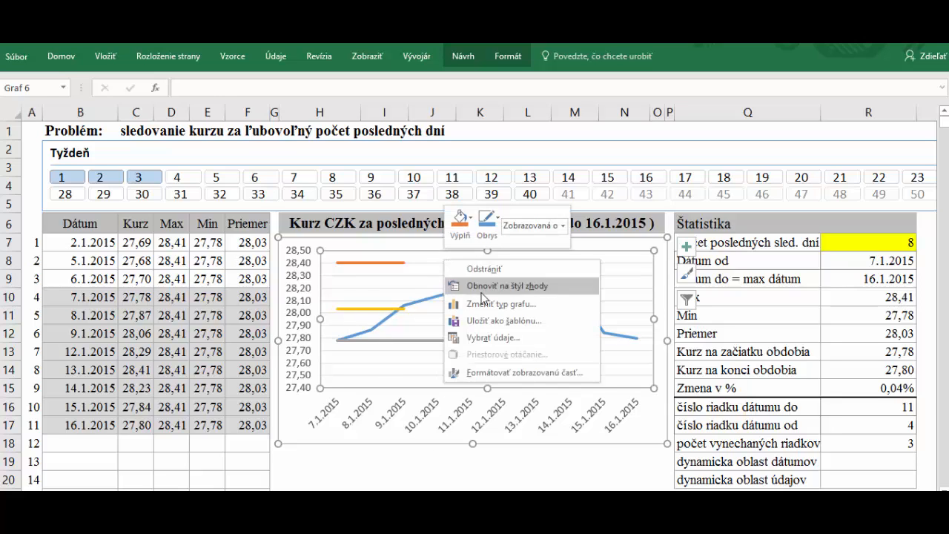
{"action": "left_click", "coordinate": [495, 340]}
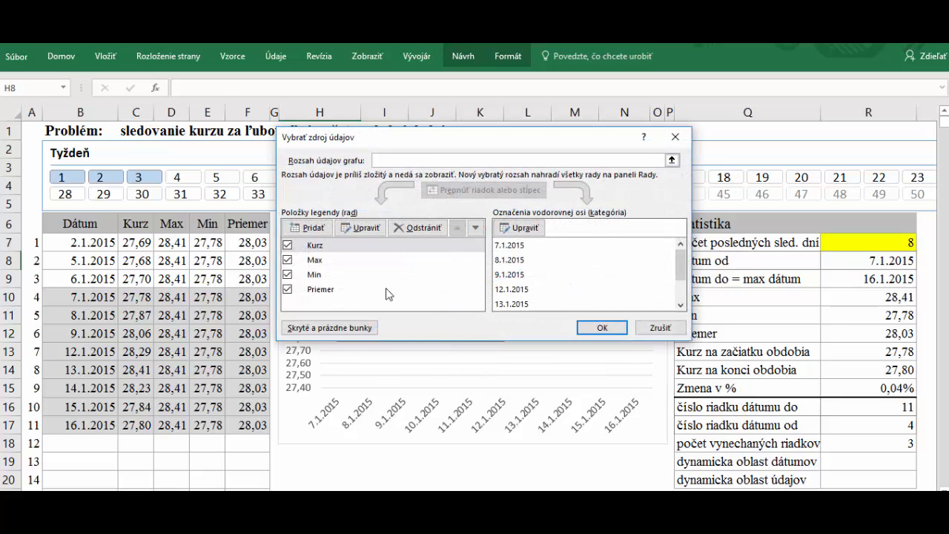
{"action": "left_click", "coordinate": [313, 261]}
{"action": "left_click", "coordinate": [363, 232]}
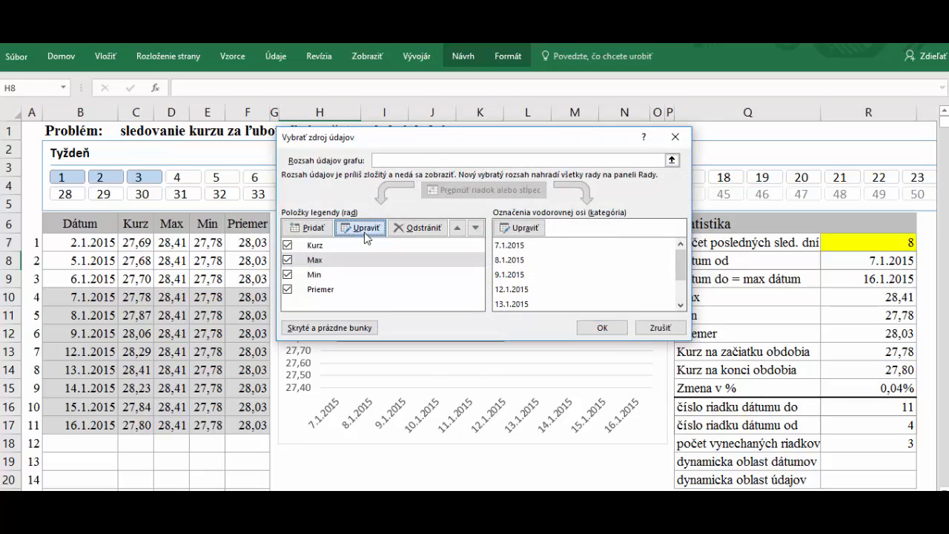
{"action": "left_click", "coordinate": [440, 254]}
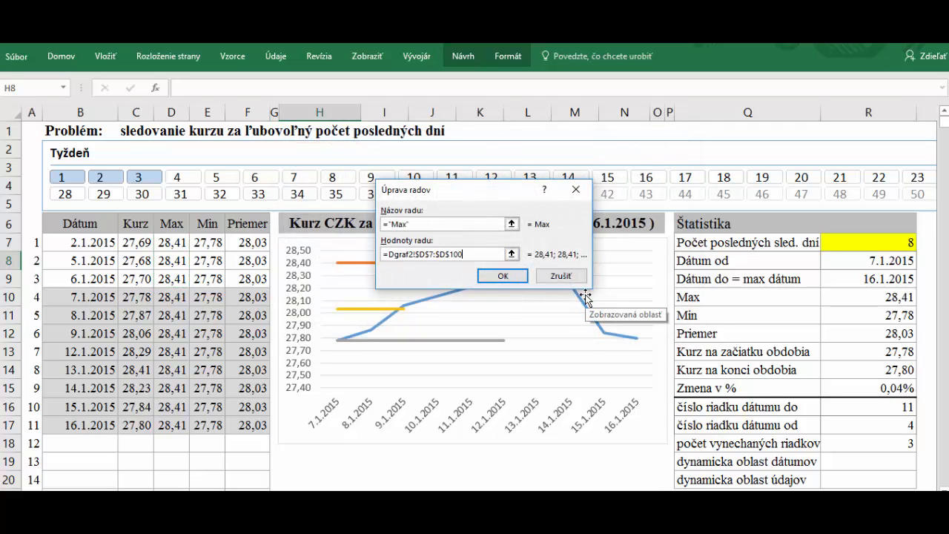
{"action": "left_click", "coordinate": [422, 225]}
{"action": "left_click", "coordinate": [502, 276]}
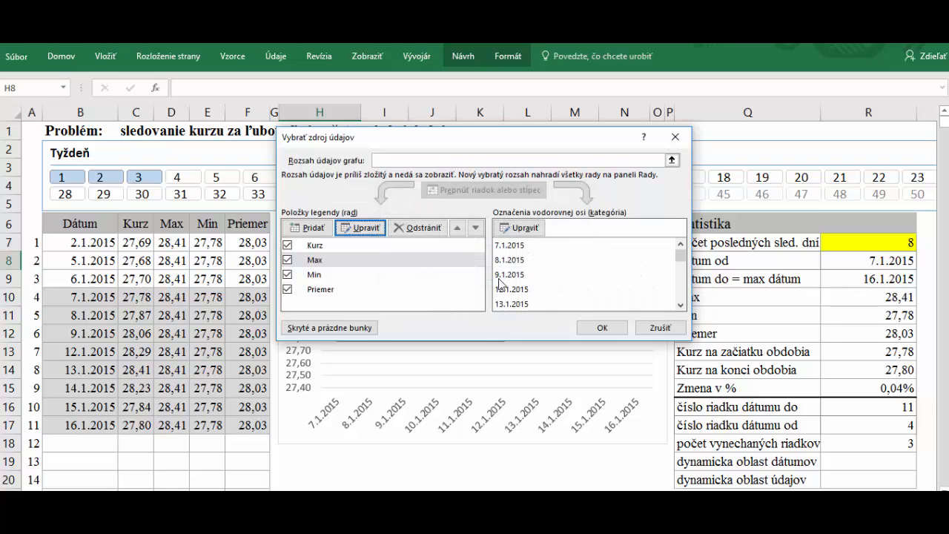
Change the Min series values to E7:E1000
{"action": "left_click", "coordinate": [311, 275]}
{"action": "left_click", "coordinate": [361, 228]}
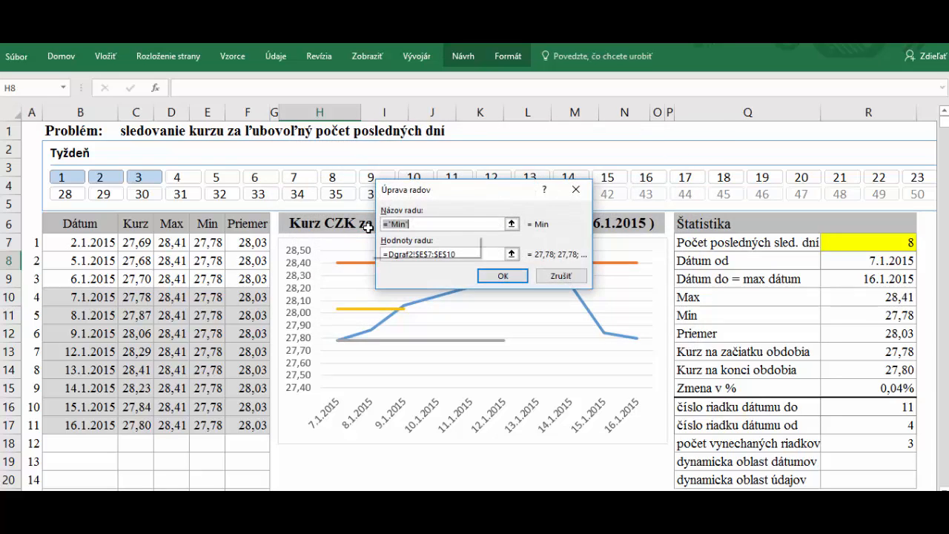
{"action": "left_click", "coordinate": [469, 254]}
{"action": "type", "text": "00"}
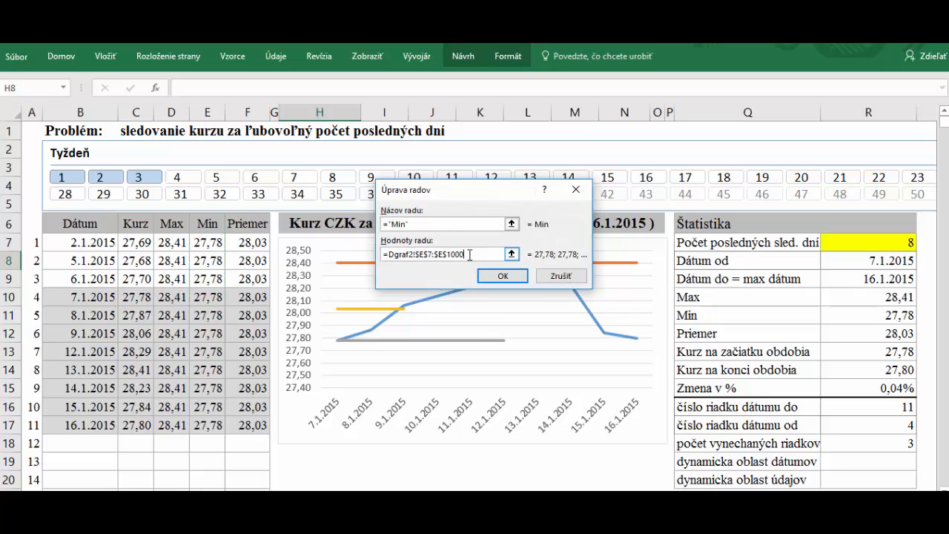
{"action": "left_click", "coordinate": [504, 276]}
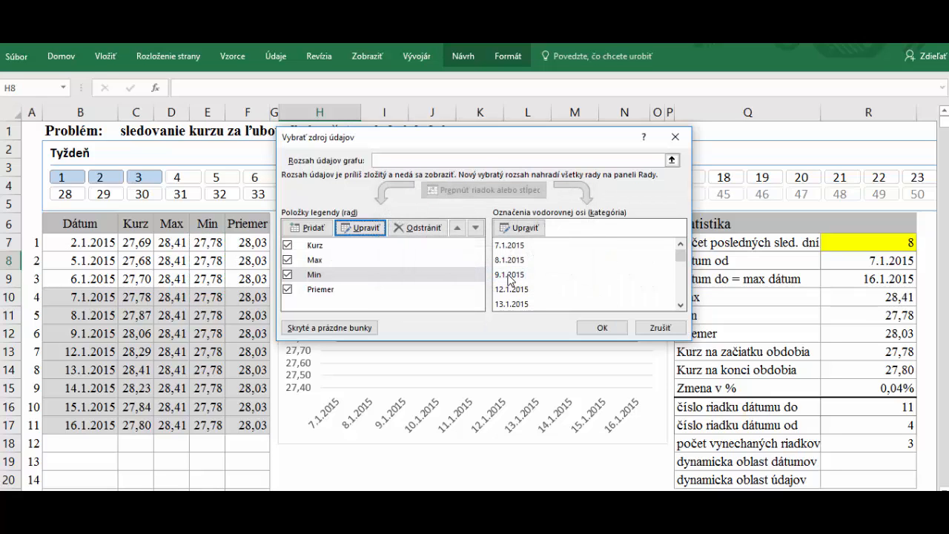
Change the Priemer series values to F7:F1000 and apply the changes to the chart
{"action": "left_click", "coordinate": [318, 291]}
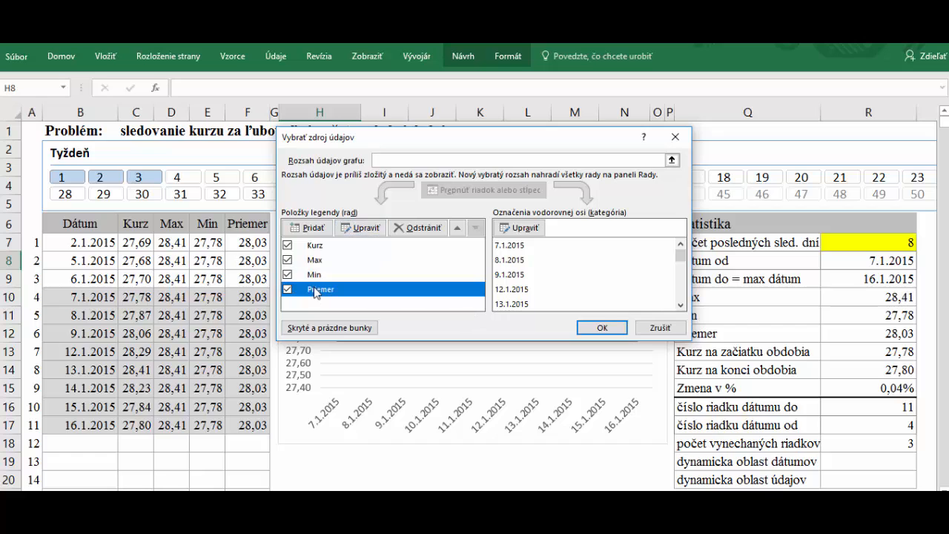
{"action": "left_click", "coordinate": [361, 227]}
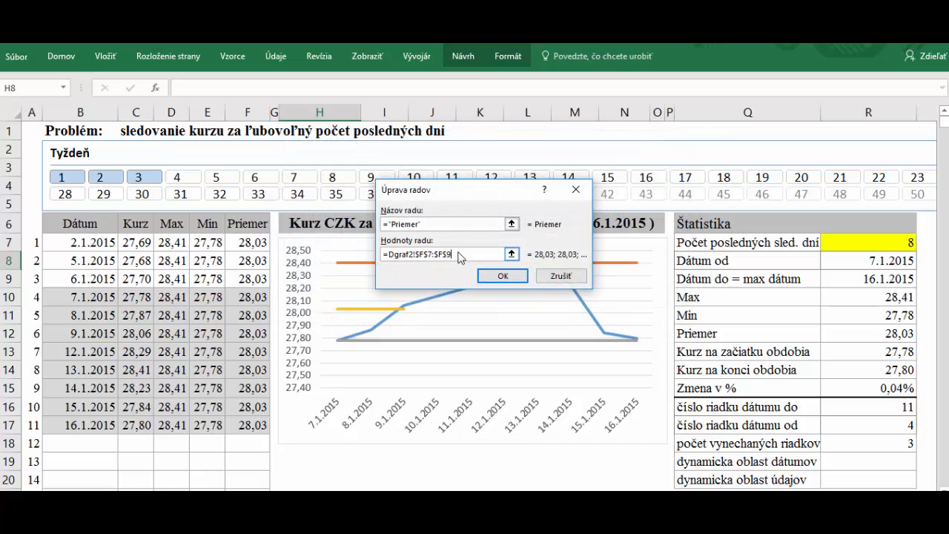
{"action": "left_click", "coordinate": [478, 257]}
{"action": "key", "text": "BackSpace"}
{"action": "left_click", "coordinate": [498, 276]}
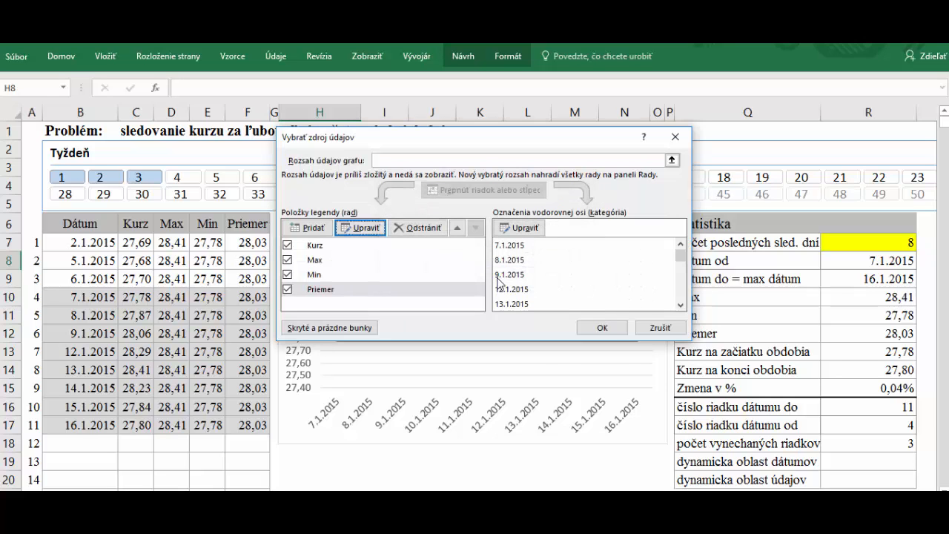
{"action": "left_click", "coordinate": [605, 330]}
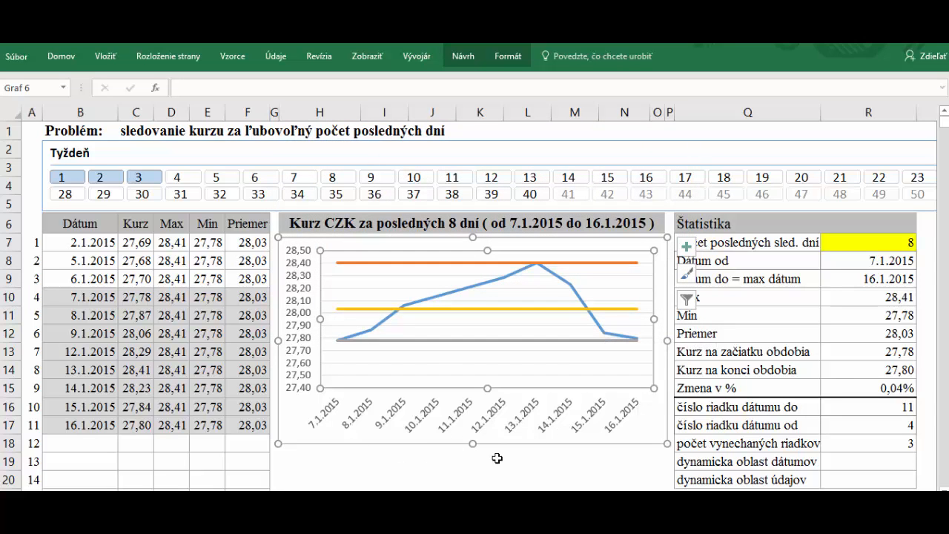
Set the date axis text direction to Rotate all text 270° and close the Format Axis pane
{"action": "double_click", "coordinate": [513, 434]}
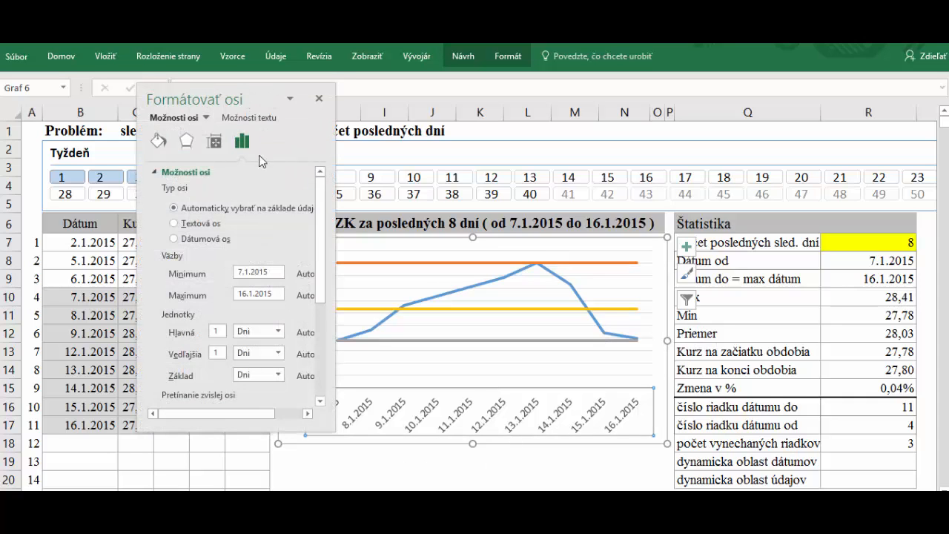
{"action": "left_click", "coordinate": [214, 143]}
{"action": "left_click", "coordinate": [274, 210]}
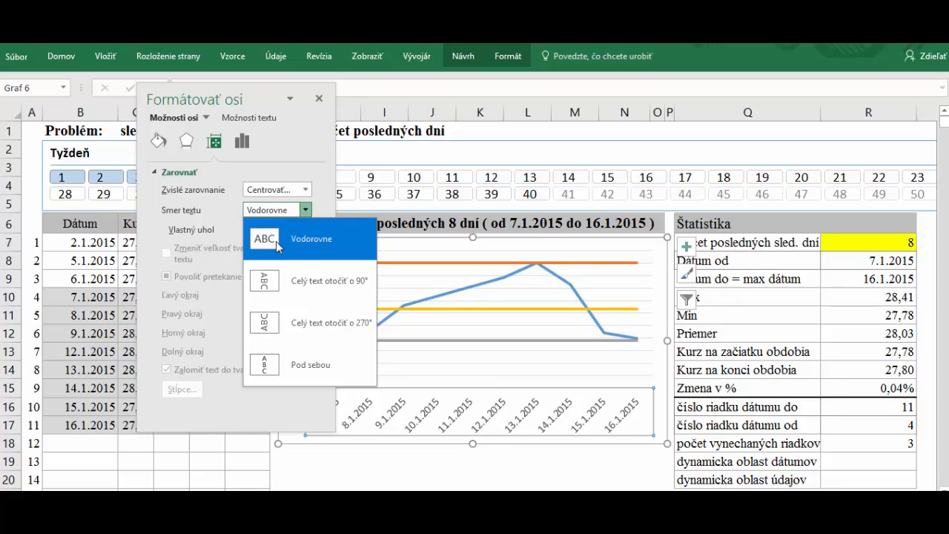
{"action": "left_click", "coordinate": [267, 333]}
{"action": "left_click", "coordinate": [515, 466]}
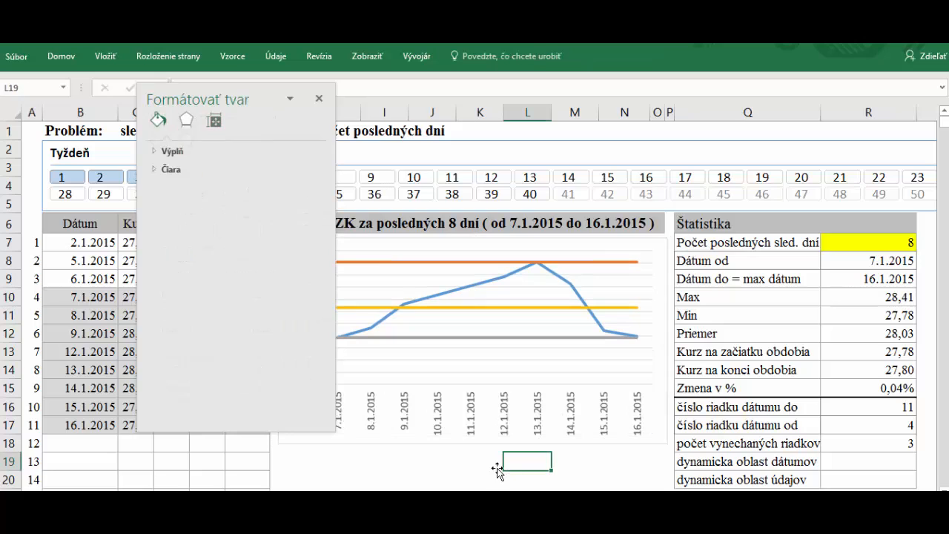
{"action": "left_click", "coordinate": [319, 98]}
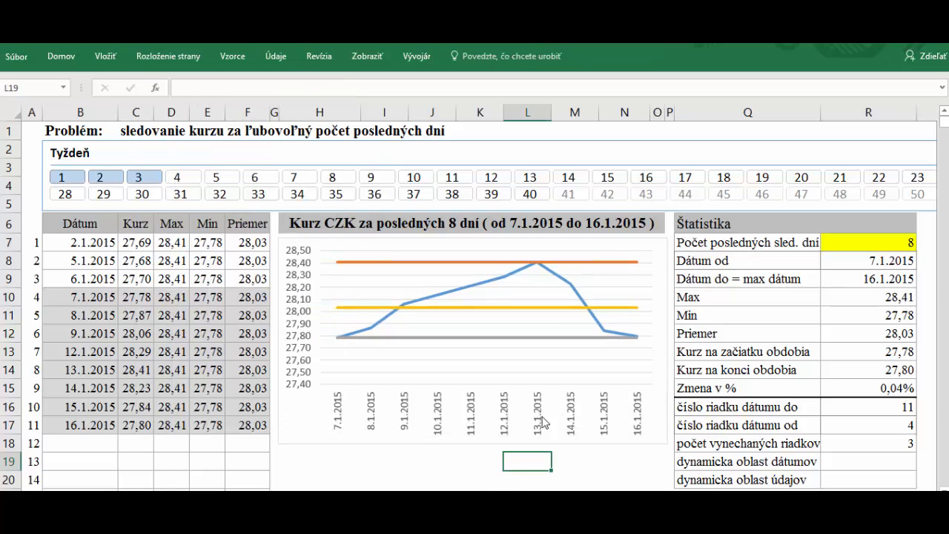
{"action": "left_click", "coordinate": [442, 465]}
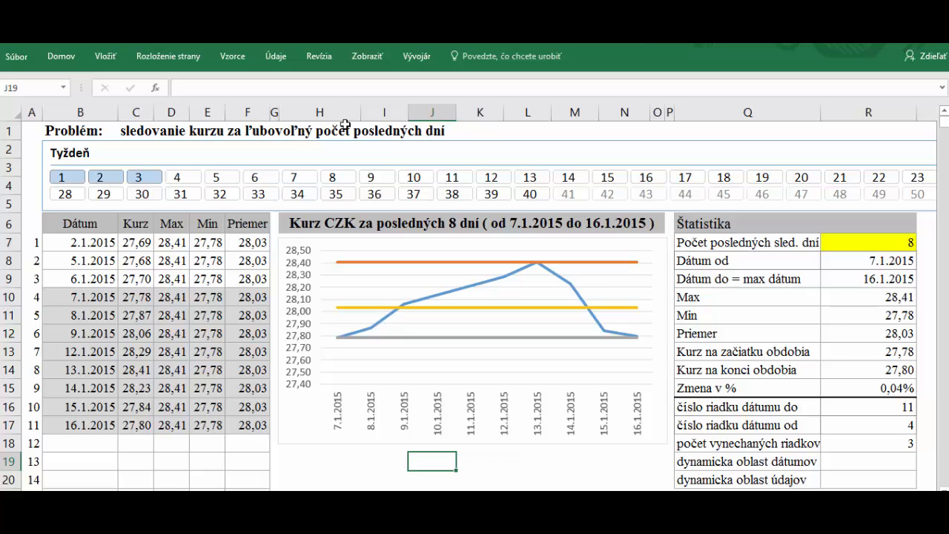
Test the slicer with weeks 4 and 5, leaving week 4 on, and mark the eight charted dates
{"action": "left_click", "coordinate": [192, 185]}
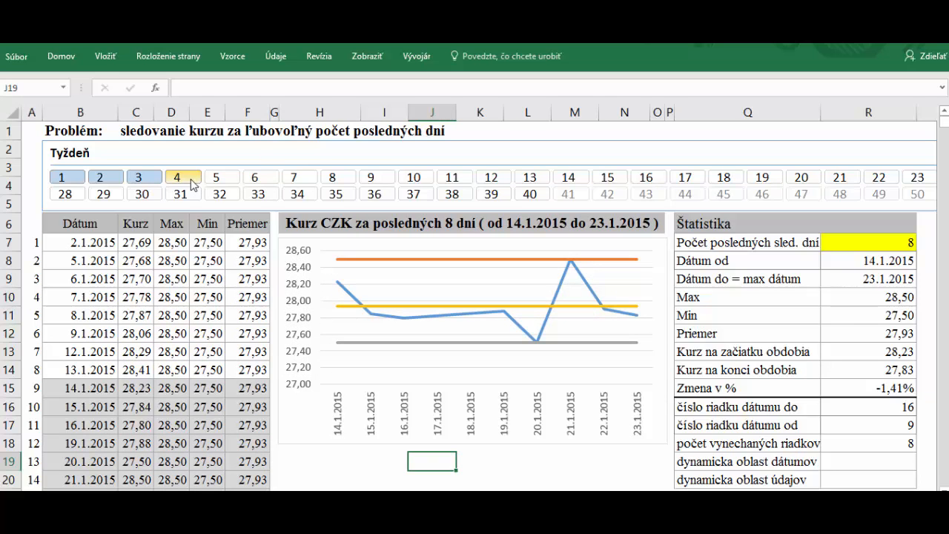
{"action": "left_click", "coordinate": [218, 180]}
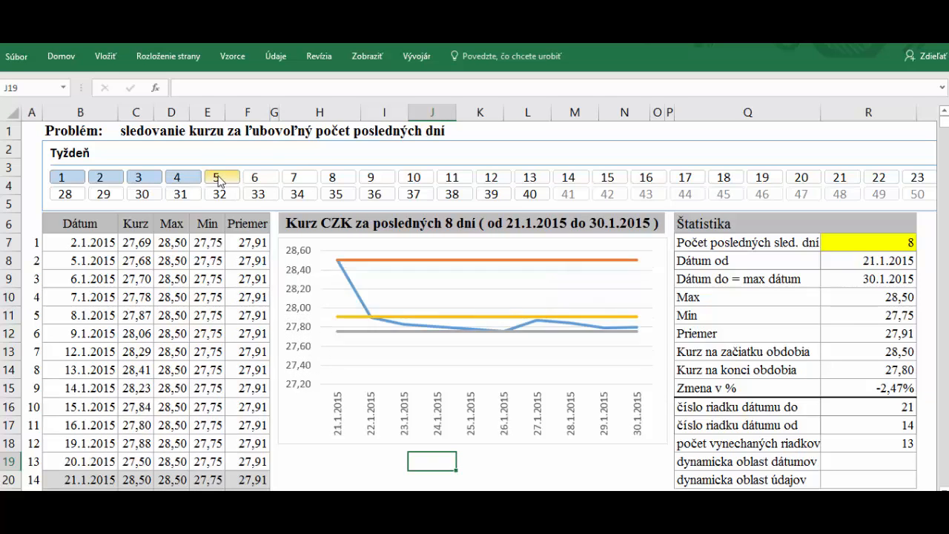
{"action": "left_click", "coordinate": [230, 183]}
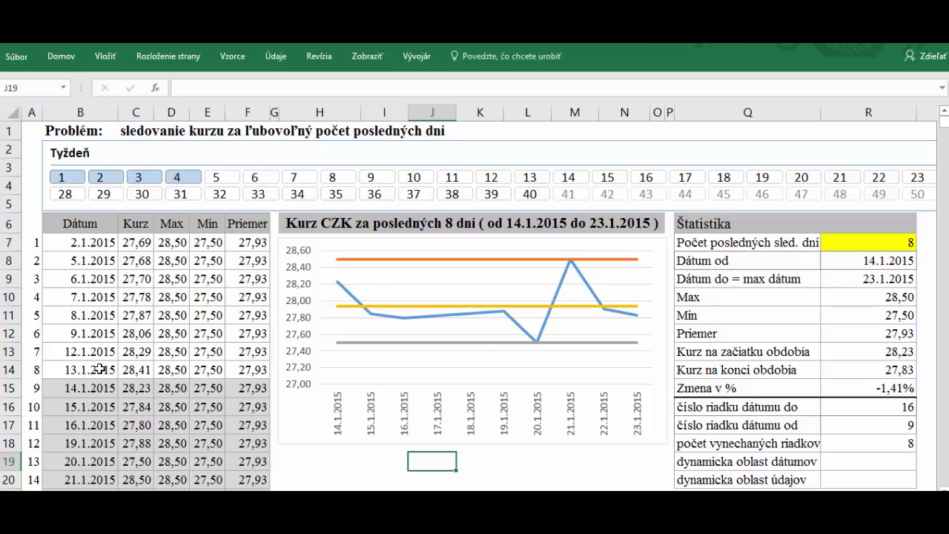
{"action": "scroll", "coordinate": [112, 420], "scroll_direction": "down", "scroll_amount": 2}
{"action": "left_click_drag", "start_coordinate": [73, 280], "coordinate": [79, 407]}
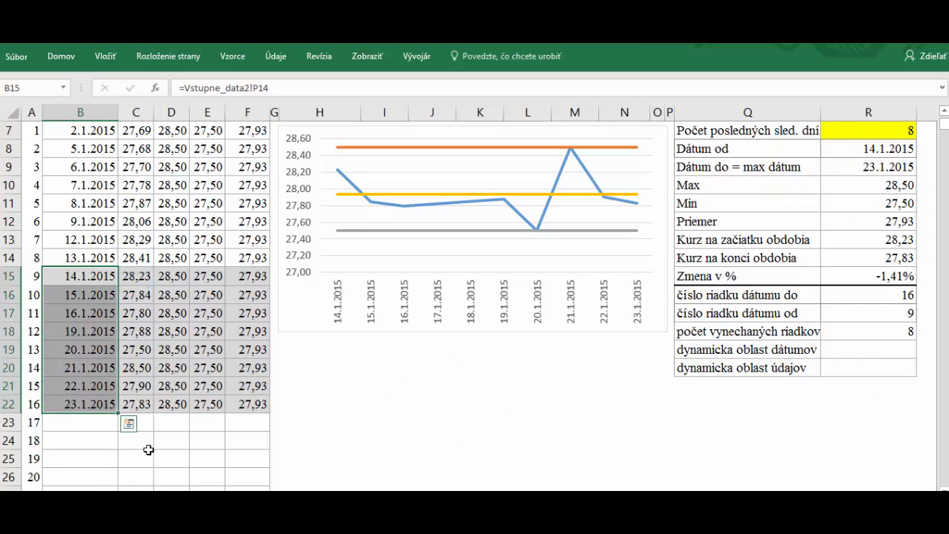
{"action": "scroll", "coordinate": [632, 480], "scroll_direction": "up", "scroll_amount": 2}
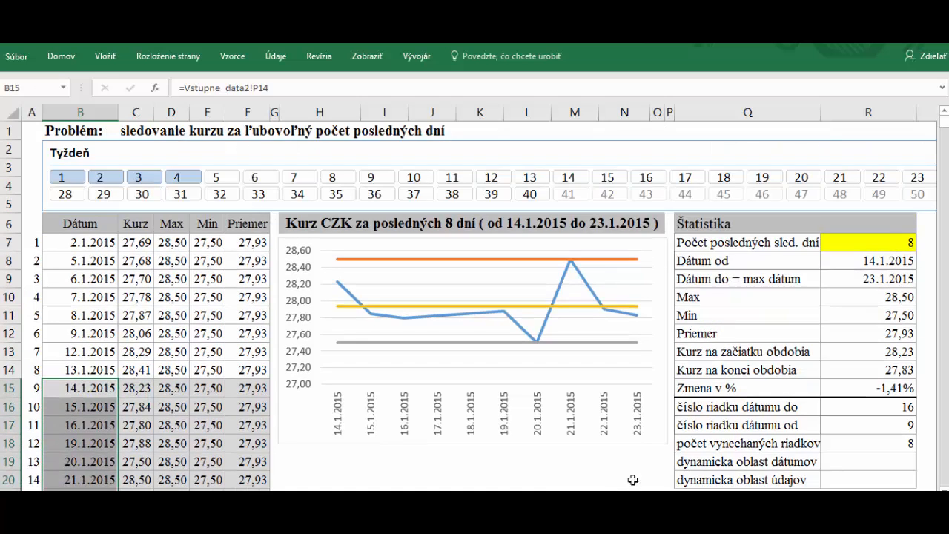
Set the day count in R7 to 14 and mark the dates the chart now covers
{"action": "left_click", "coordinate": [886, 243]}
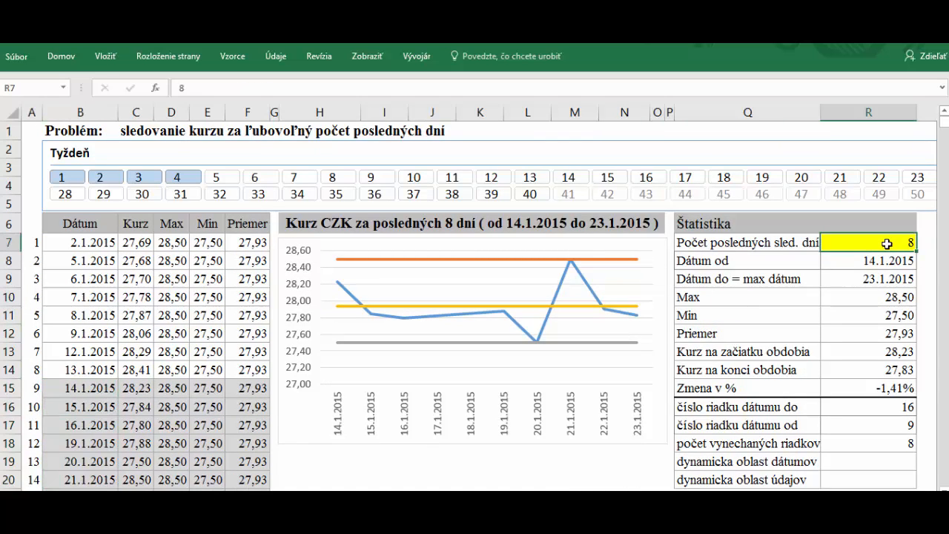
{"action": "type", "text": "14"}
{"action": "key", "text": "Return"}
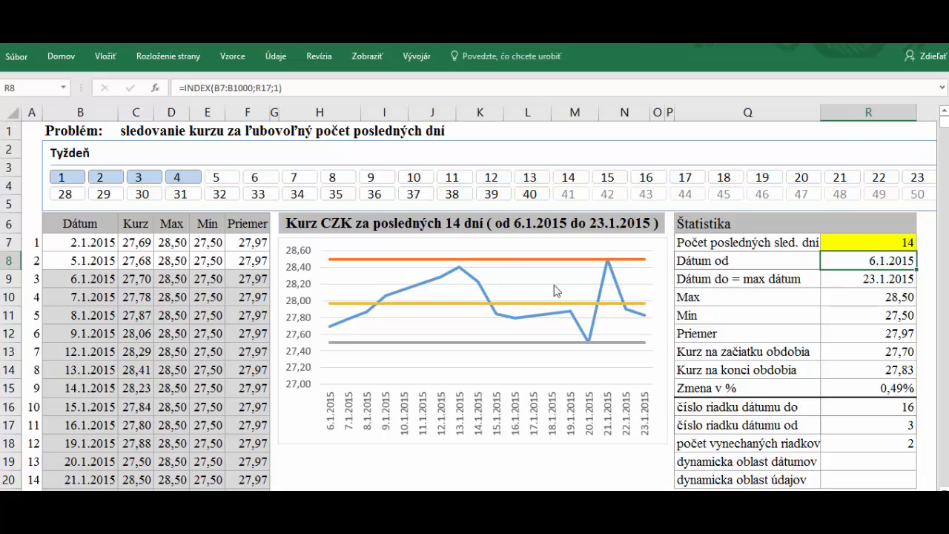
{"action": "left_click_drag", "start_coordinate": [89, 283], "coordinate": [86, 423]}
{"action": "scroll", "coordinate": [87, 422], "scroll_direction": "up", "scroll_amount": 1}
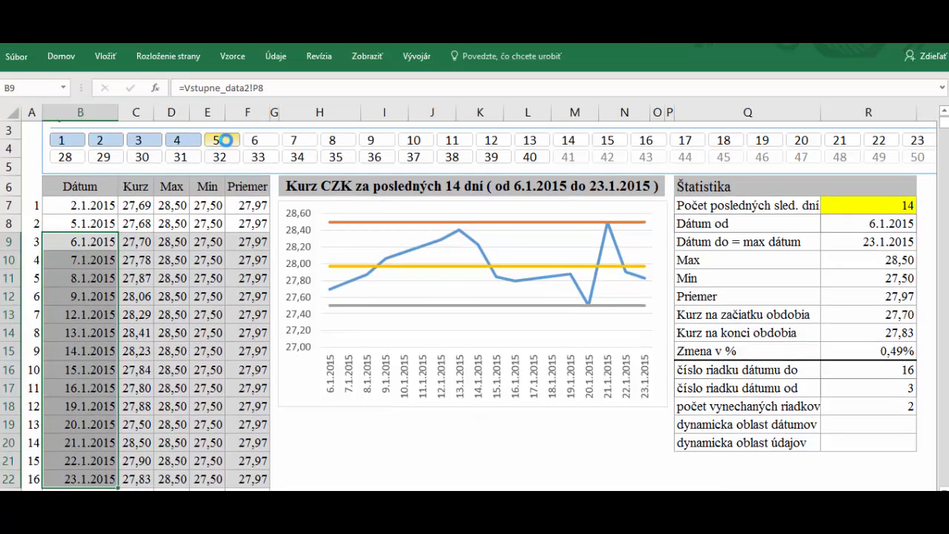
Add week 5 to the slicer and mark the 14 charted dates, 13.1.2015 to 30.1.2015
{"action": "left_click", "coordinate": [227, 143]}
{"action": "left_click", "coordinate": [93, 314]}
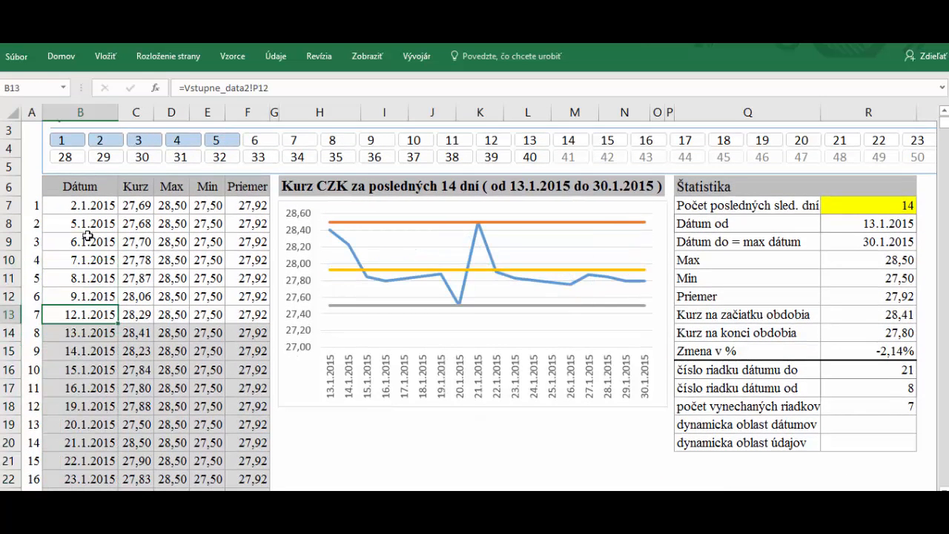
{"action": "left_click_drag", "start_coordinate": [76, 340], "coordinate": [85, 440]}
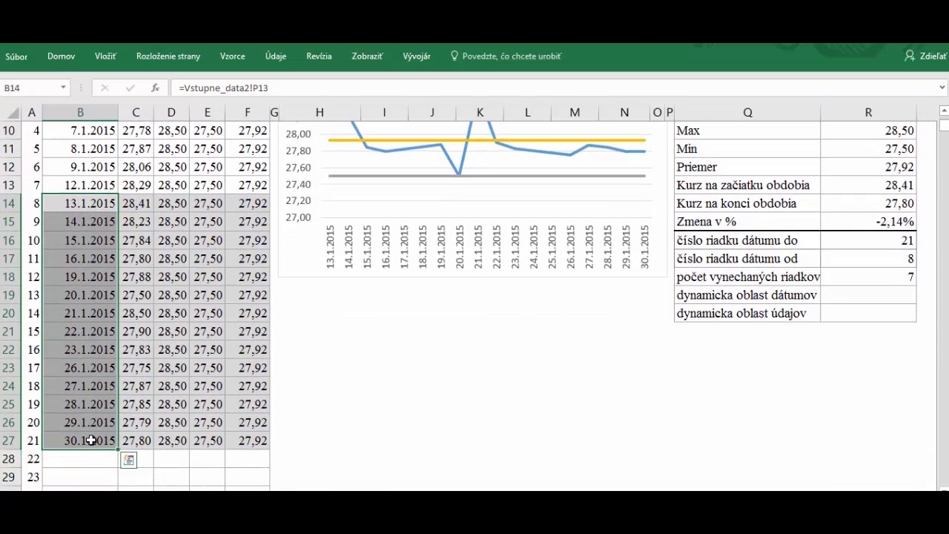
{"action": "scroll", "coordinate": [89, 440], "scroll_direction": "up", "scroll_amount": 3}
{"action": "left_click", "coordinate": [460, 475]}
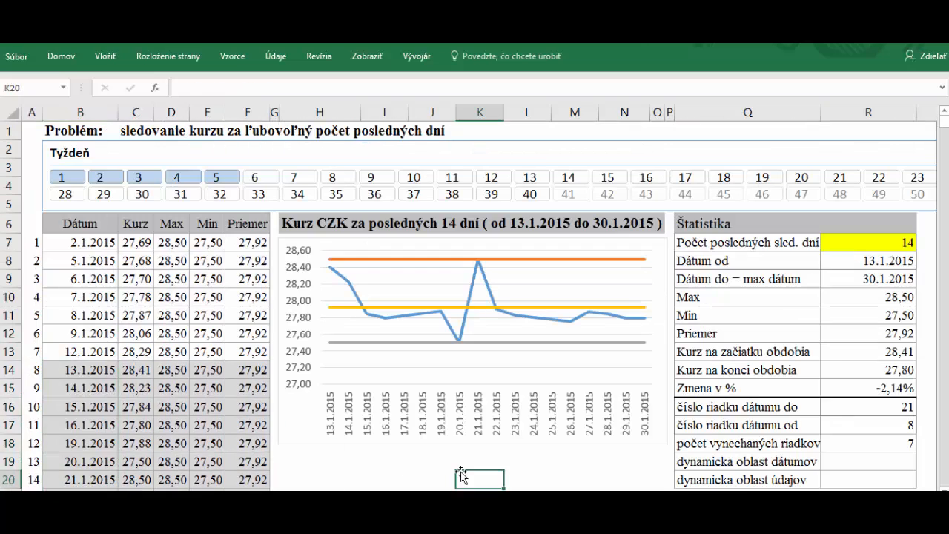
{"action": "left_click", "coordinate": [422, 465]}
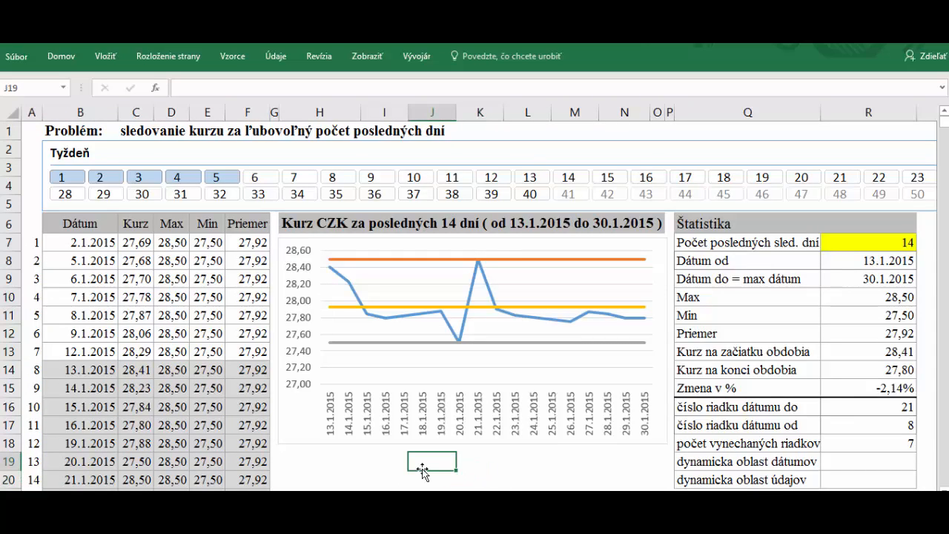